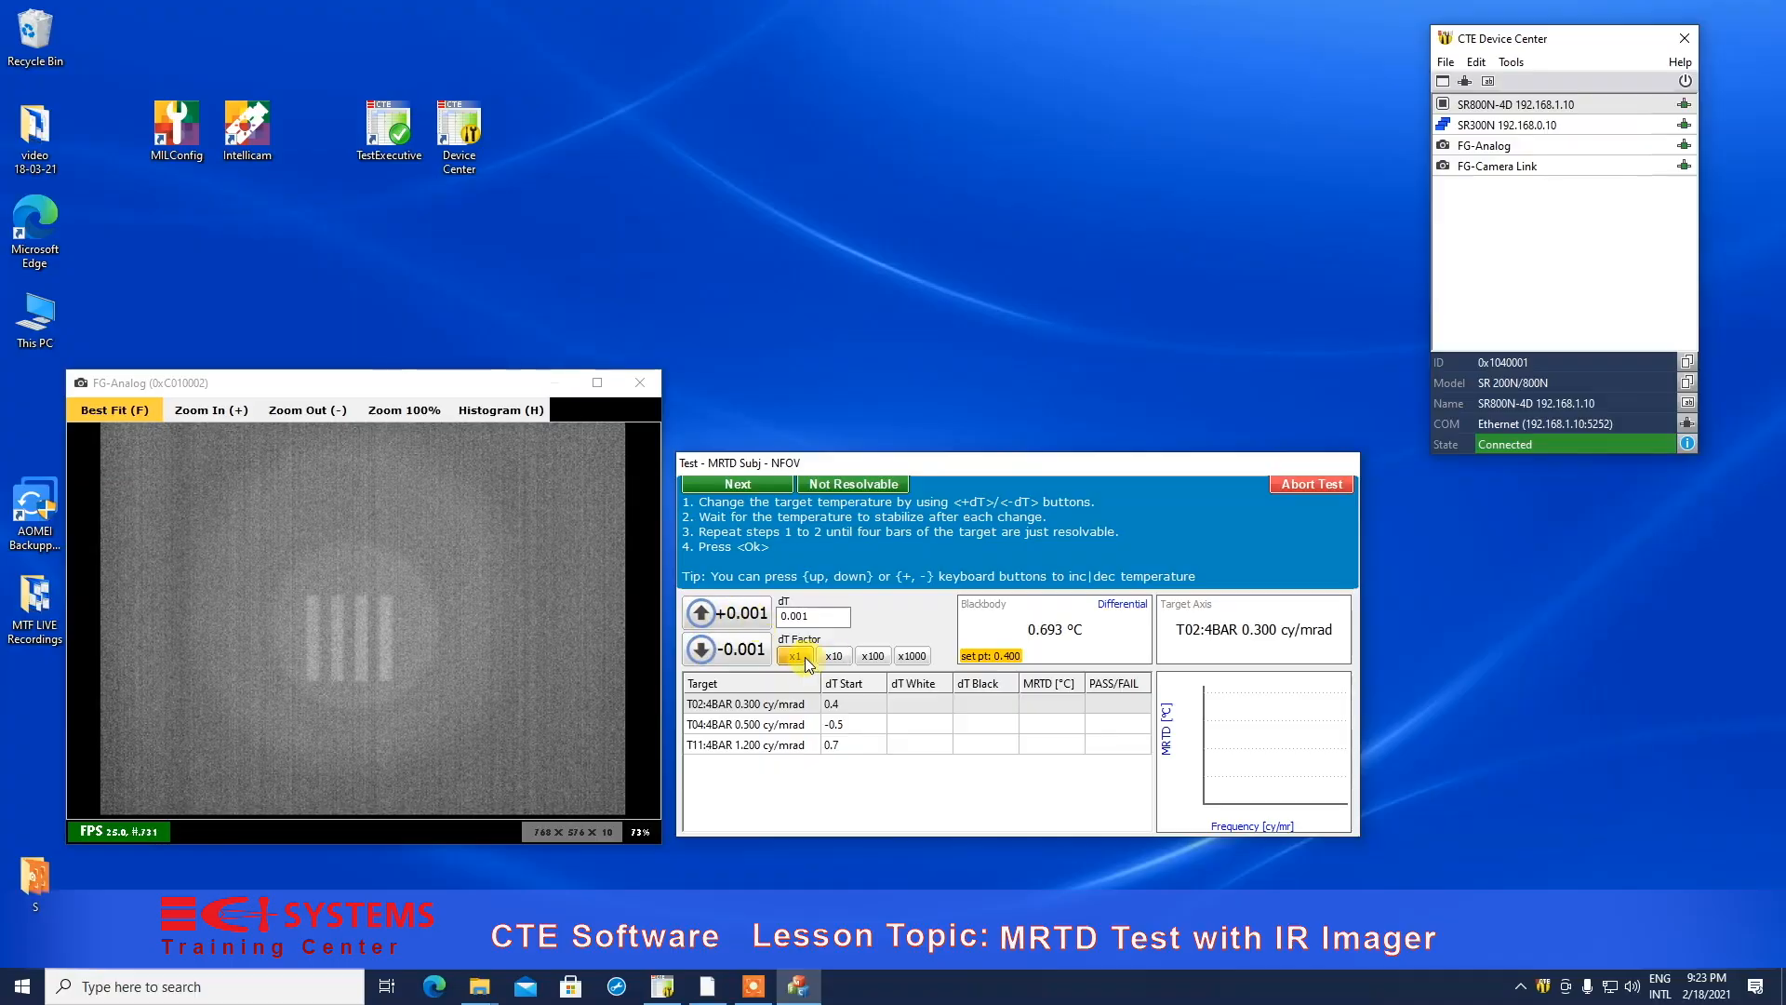
# Lower the blackbody differential for the 0.300 cy/mrad target to 0.1 °C, using the x100 dT factor for 0.1 °C increments.
pyautogui.click(837, 657)
pyautogui.click(871, 657)
pyautogui.click(833, 656)
pyautogui.click(796, 657)
pyautogui.click(874, 656)
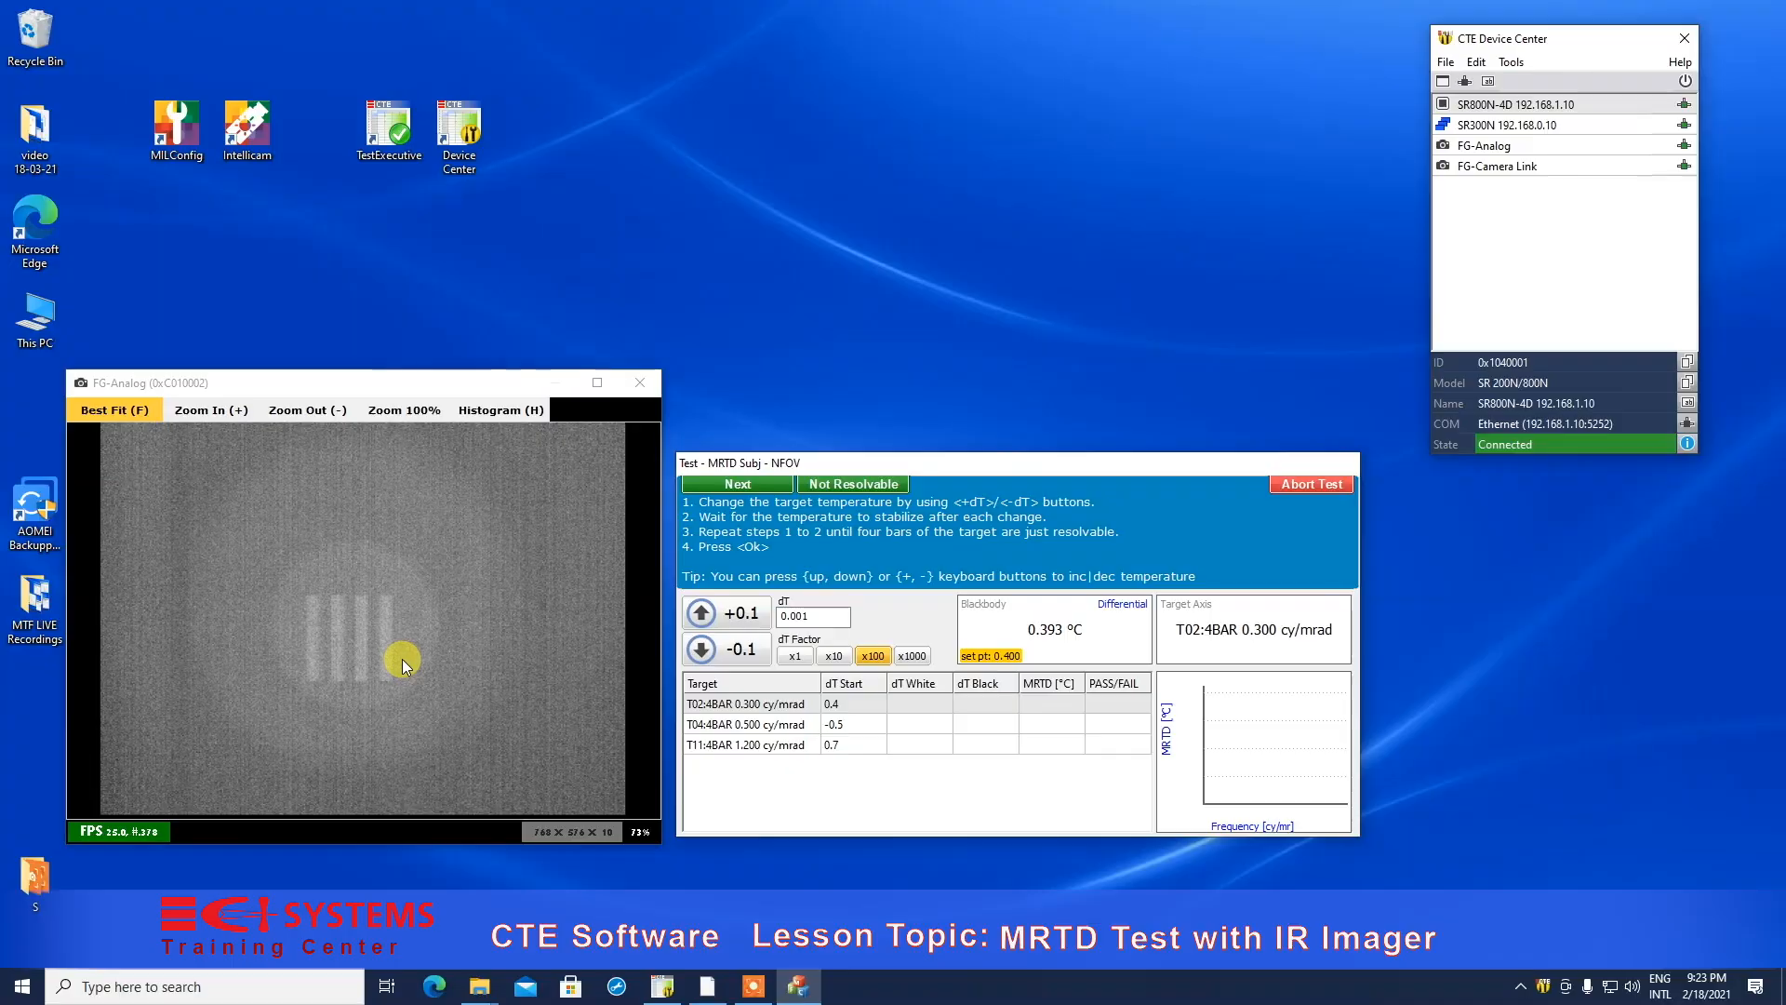
pyautogui.click(708, 655)
pyautogui.click(709, 656)
pyautogui.click(713, 659)
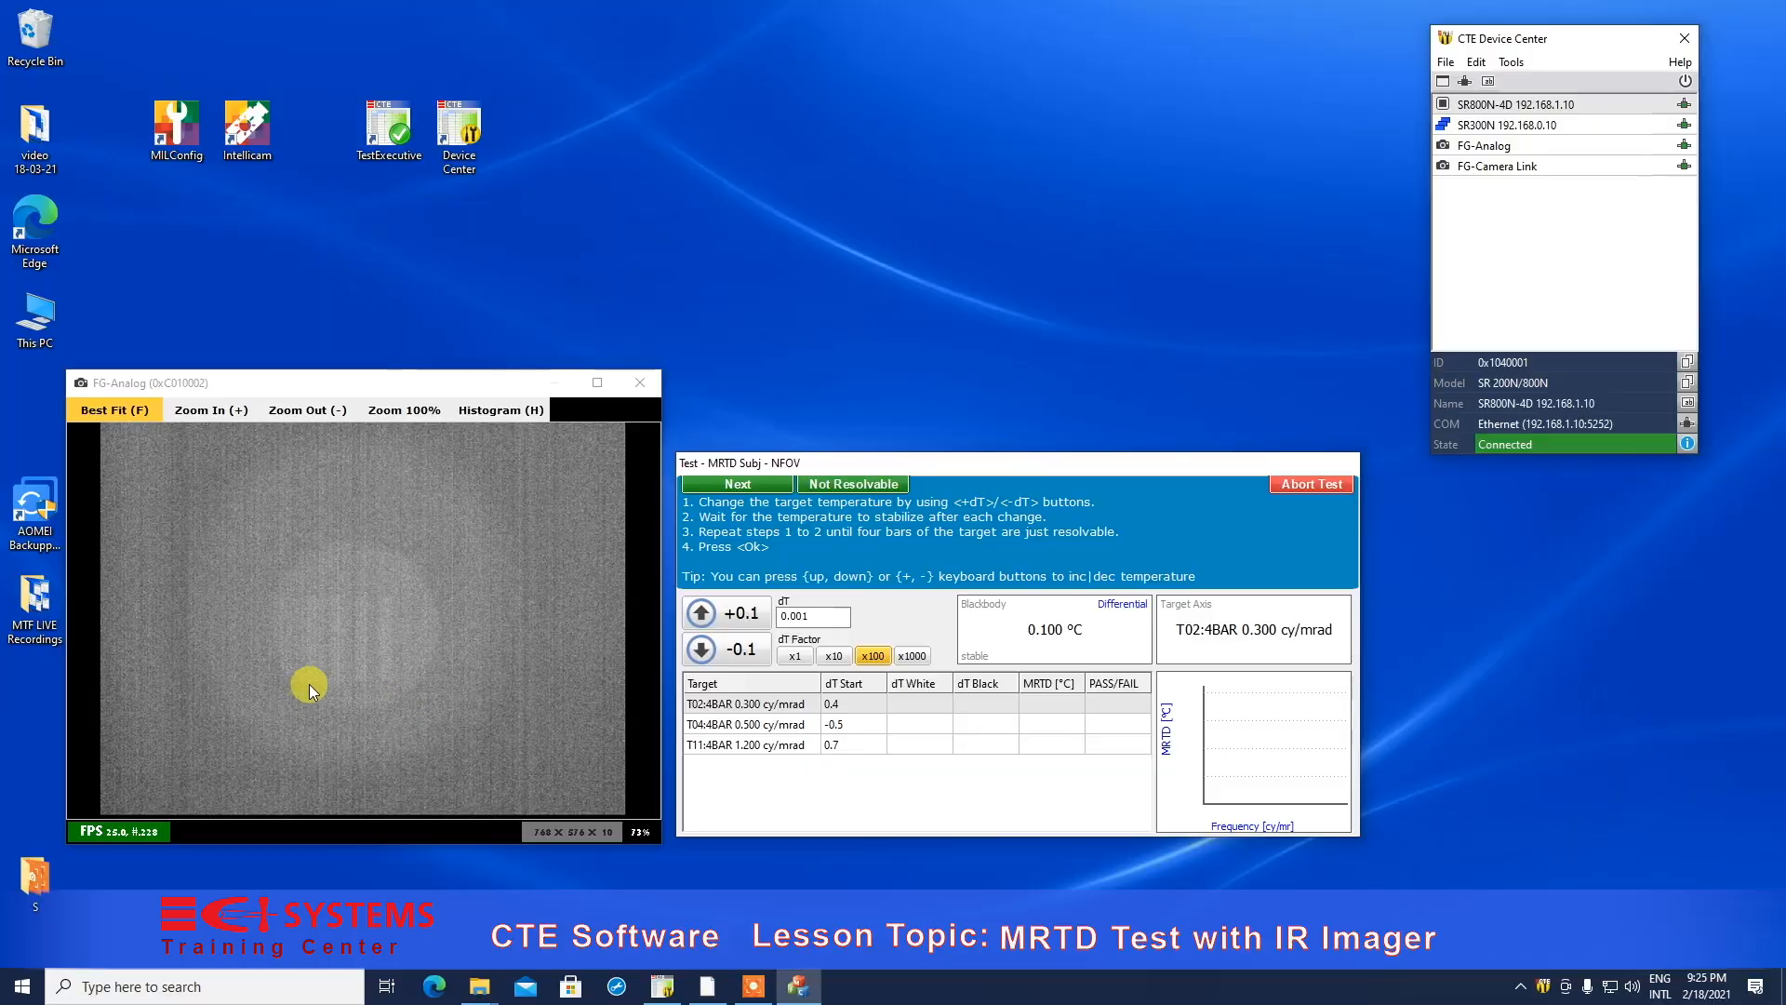
# Reduce the differential to 0.07 °C in 0.01 °C increments, and refine it to about 0.068 °C in 0.001 °C increments.
pyautogui.click(832, 655)
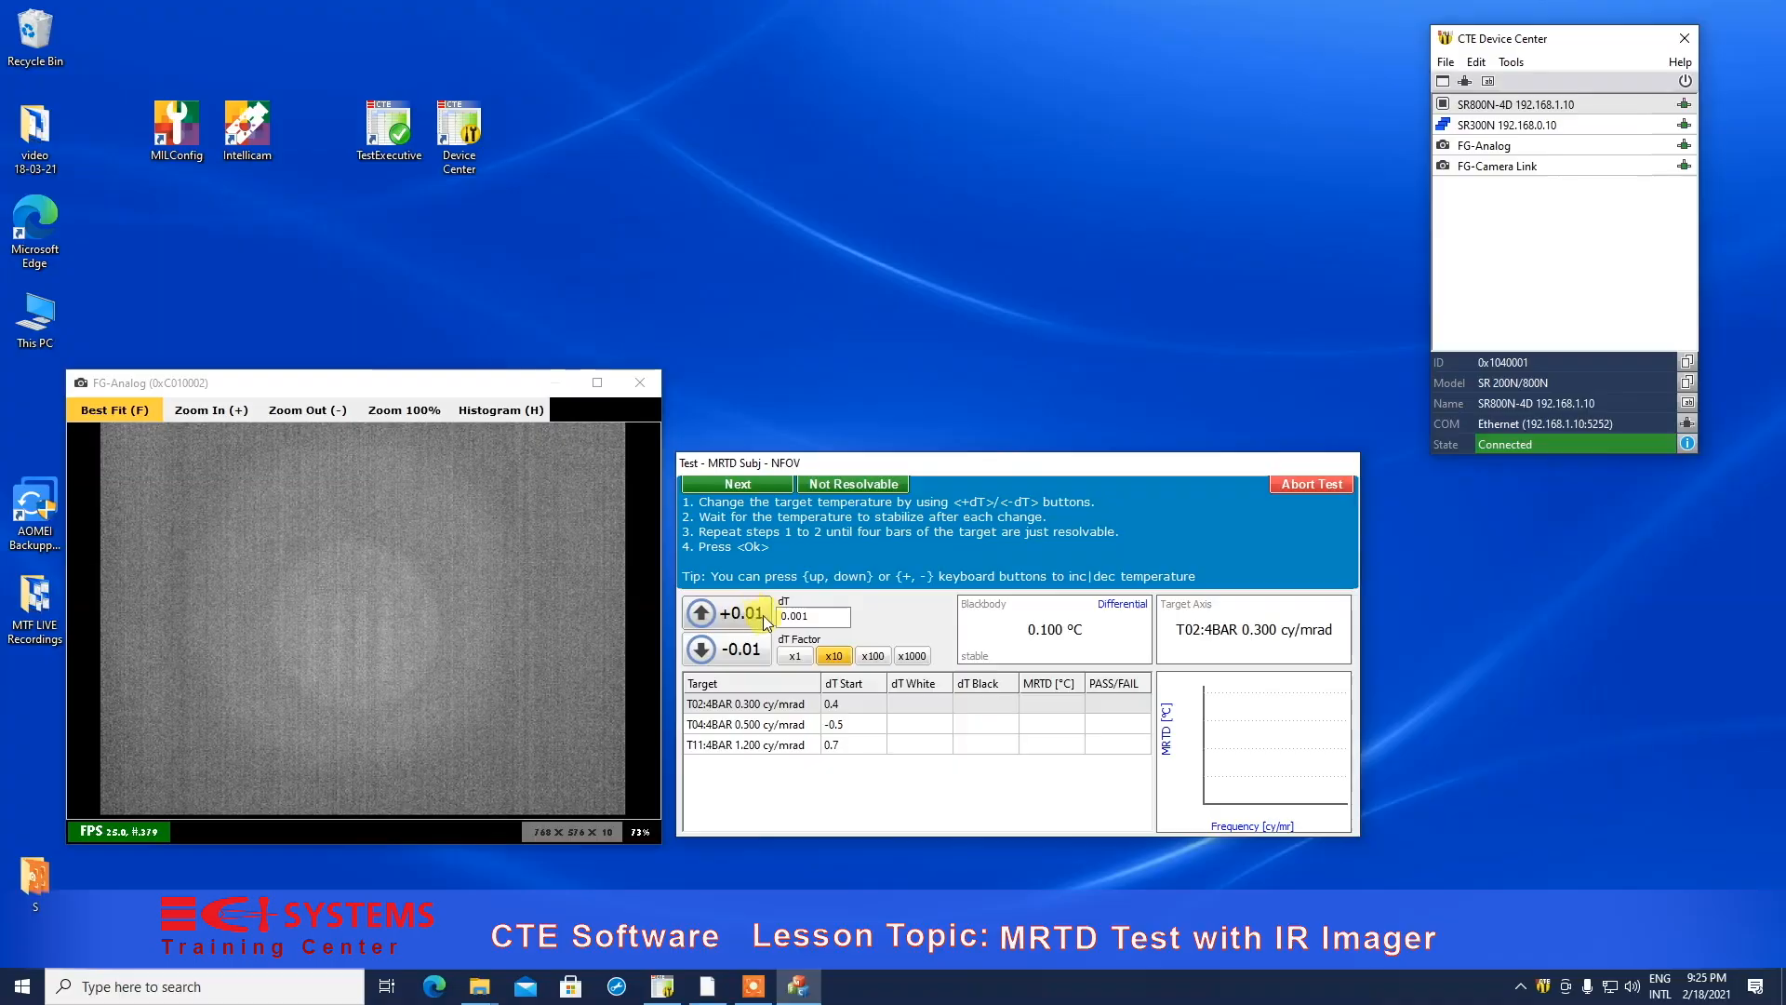
pyautogui.click(706, 649)
pyautogui.click(707, 649)
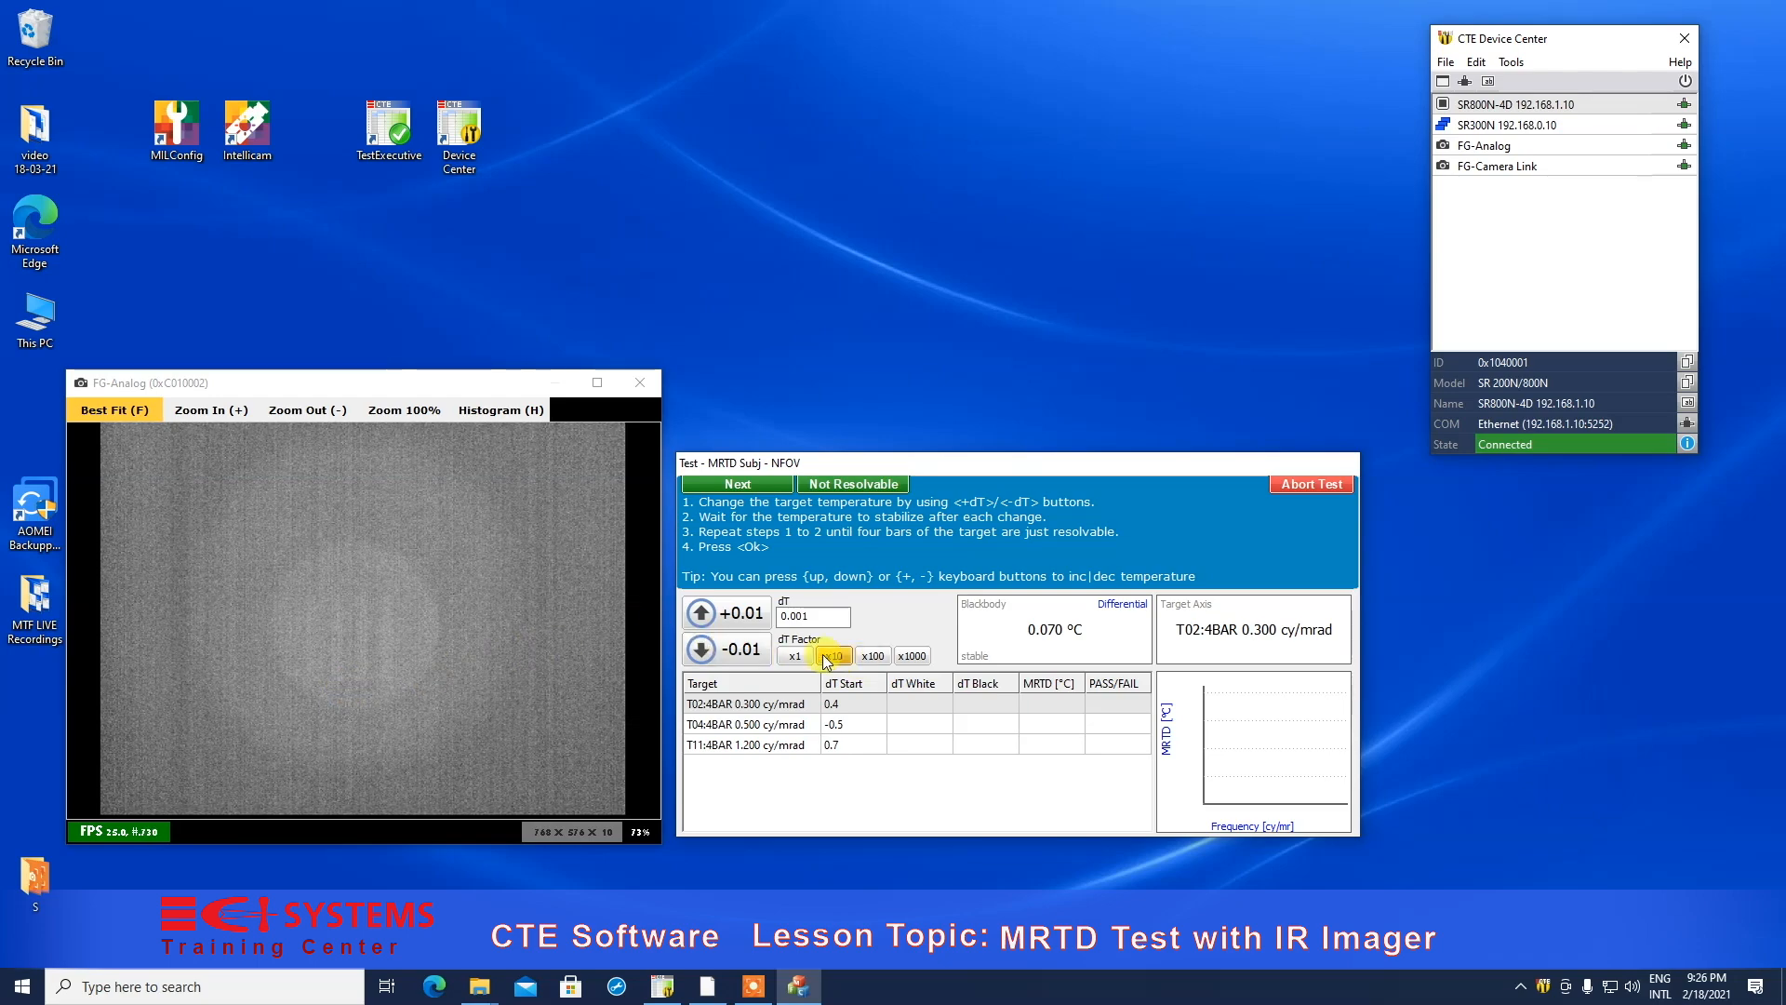
pyautogui.click(794, 656)
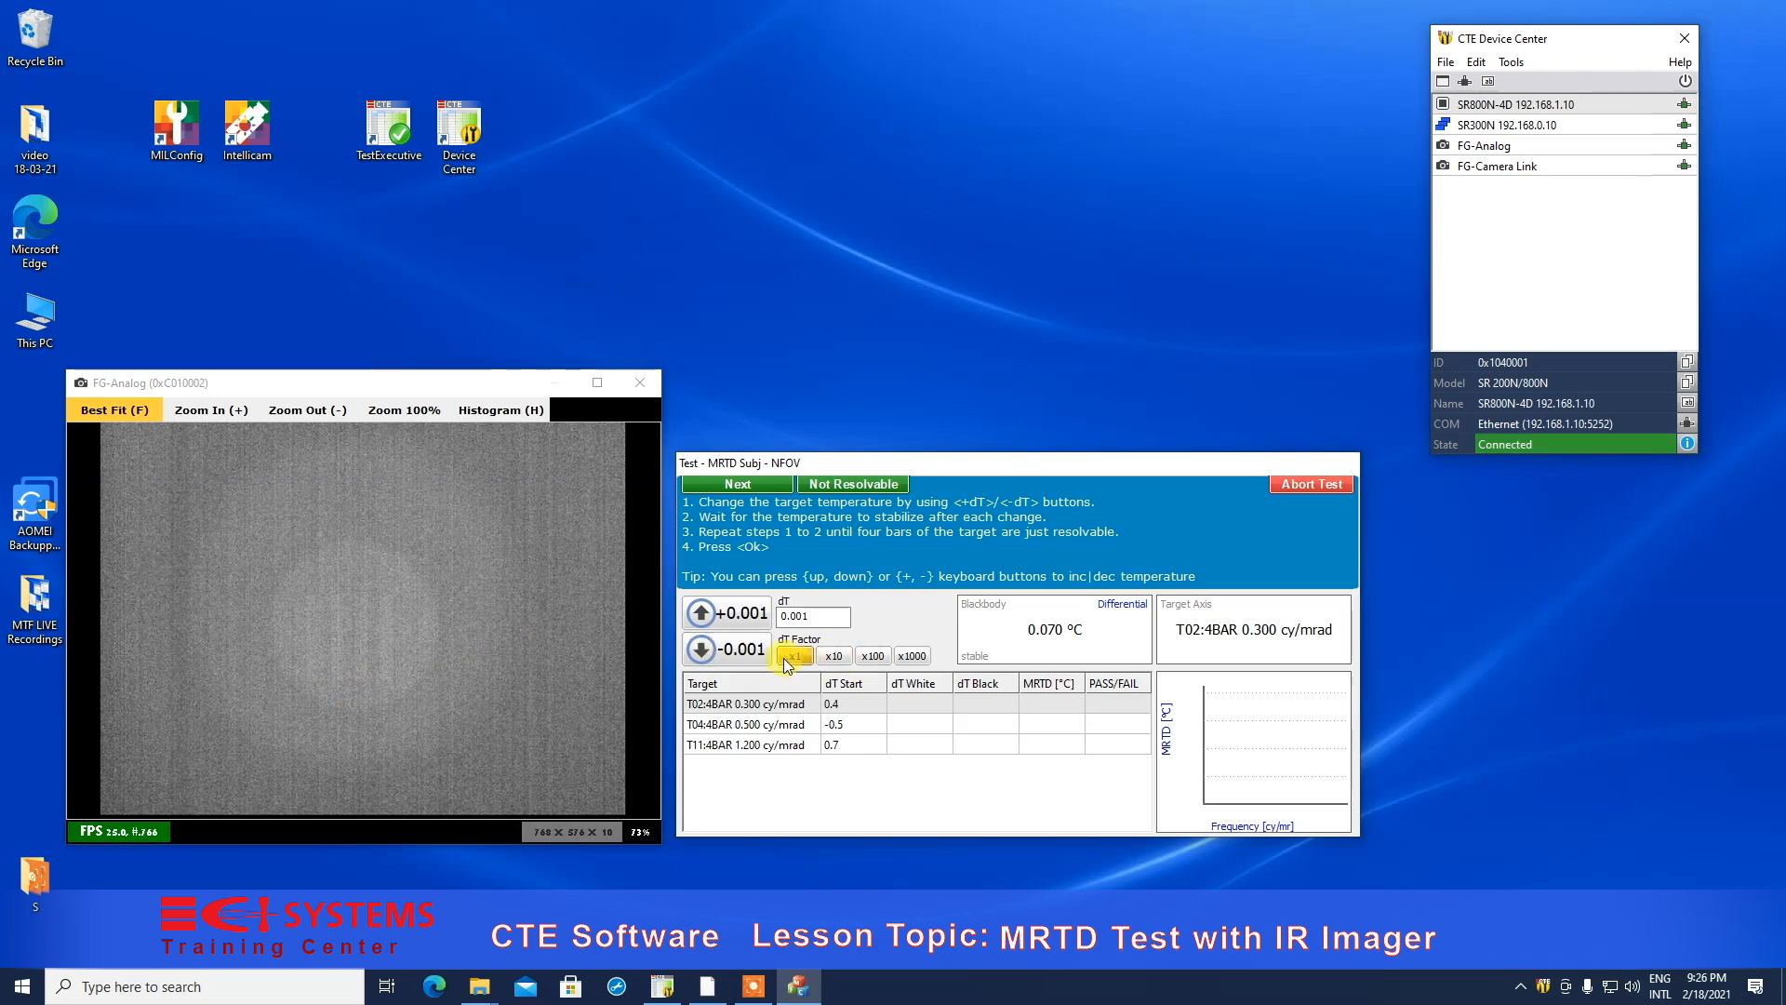
pyautogui.click(702, 655)
pyautogui.click(703, 655)
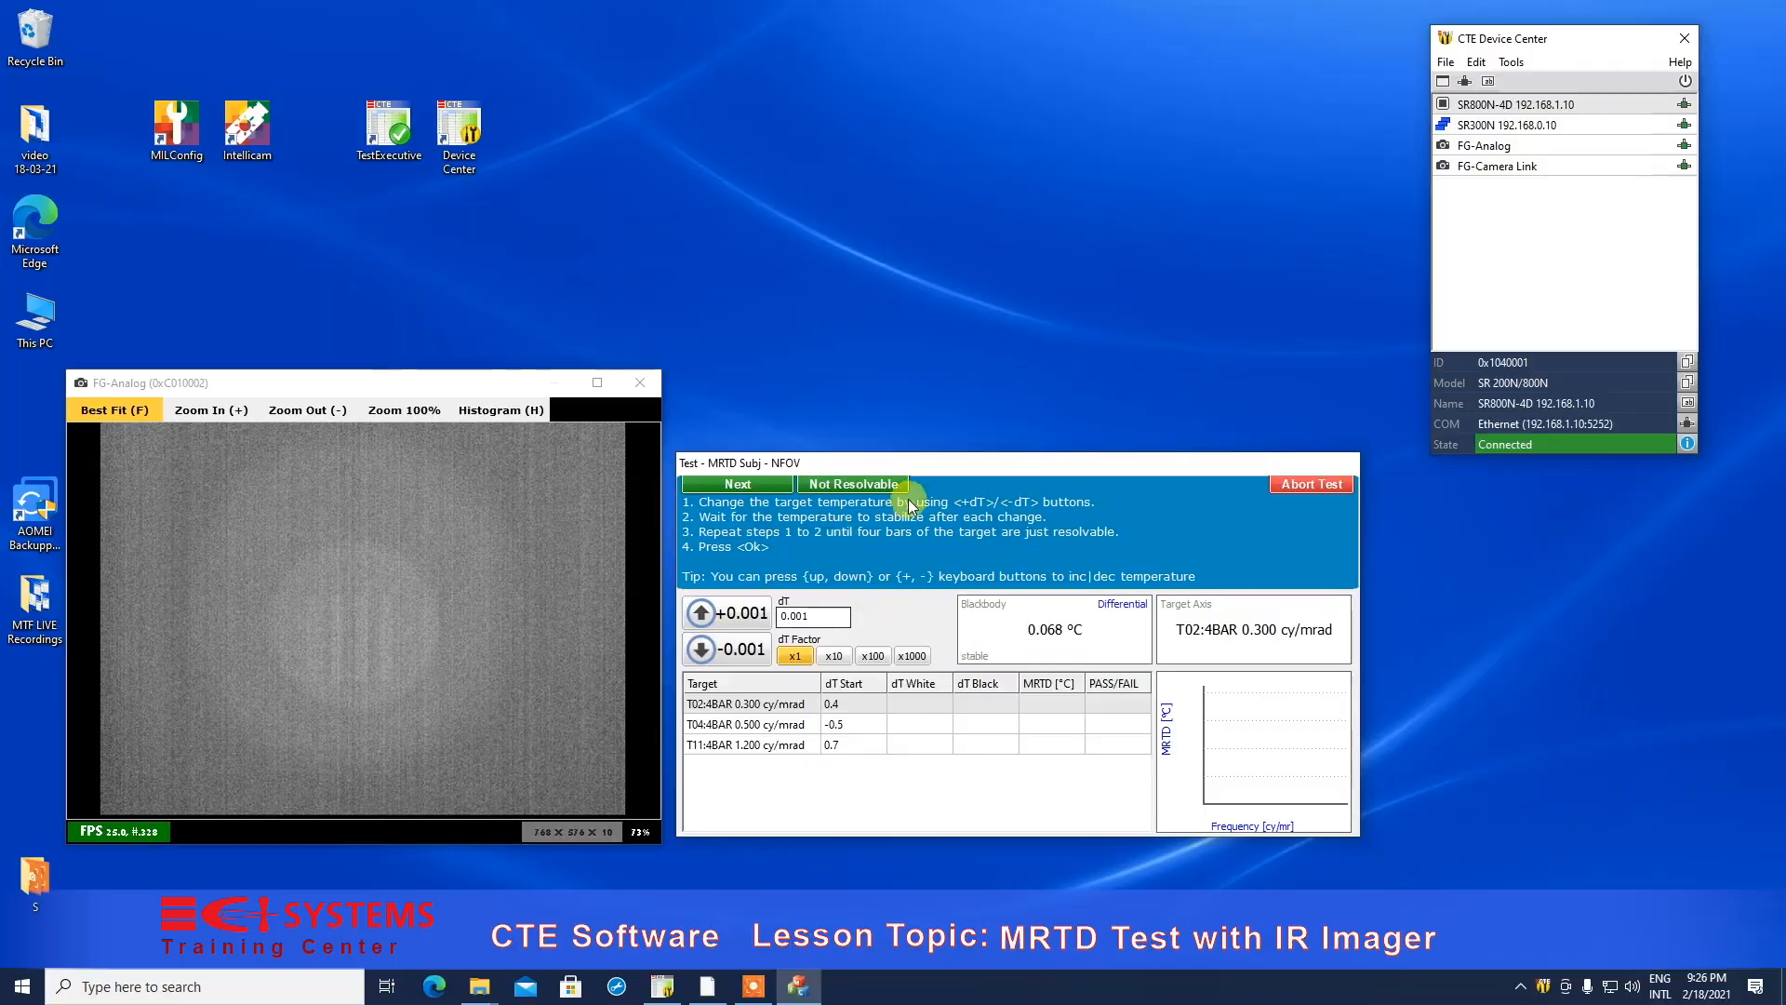
# Move the MRTD test window clear of the camera image and enlarge the FG-Analog window.
pyautogui.moveTo(997, 461); pyautogui.dragTo(1337, 461)
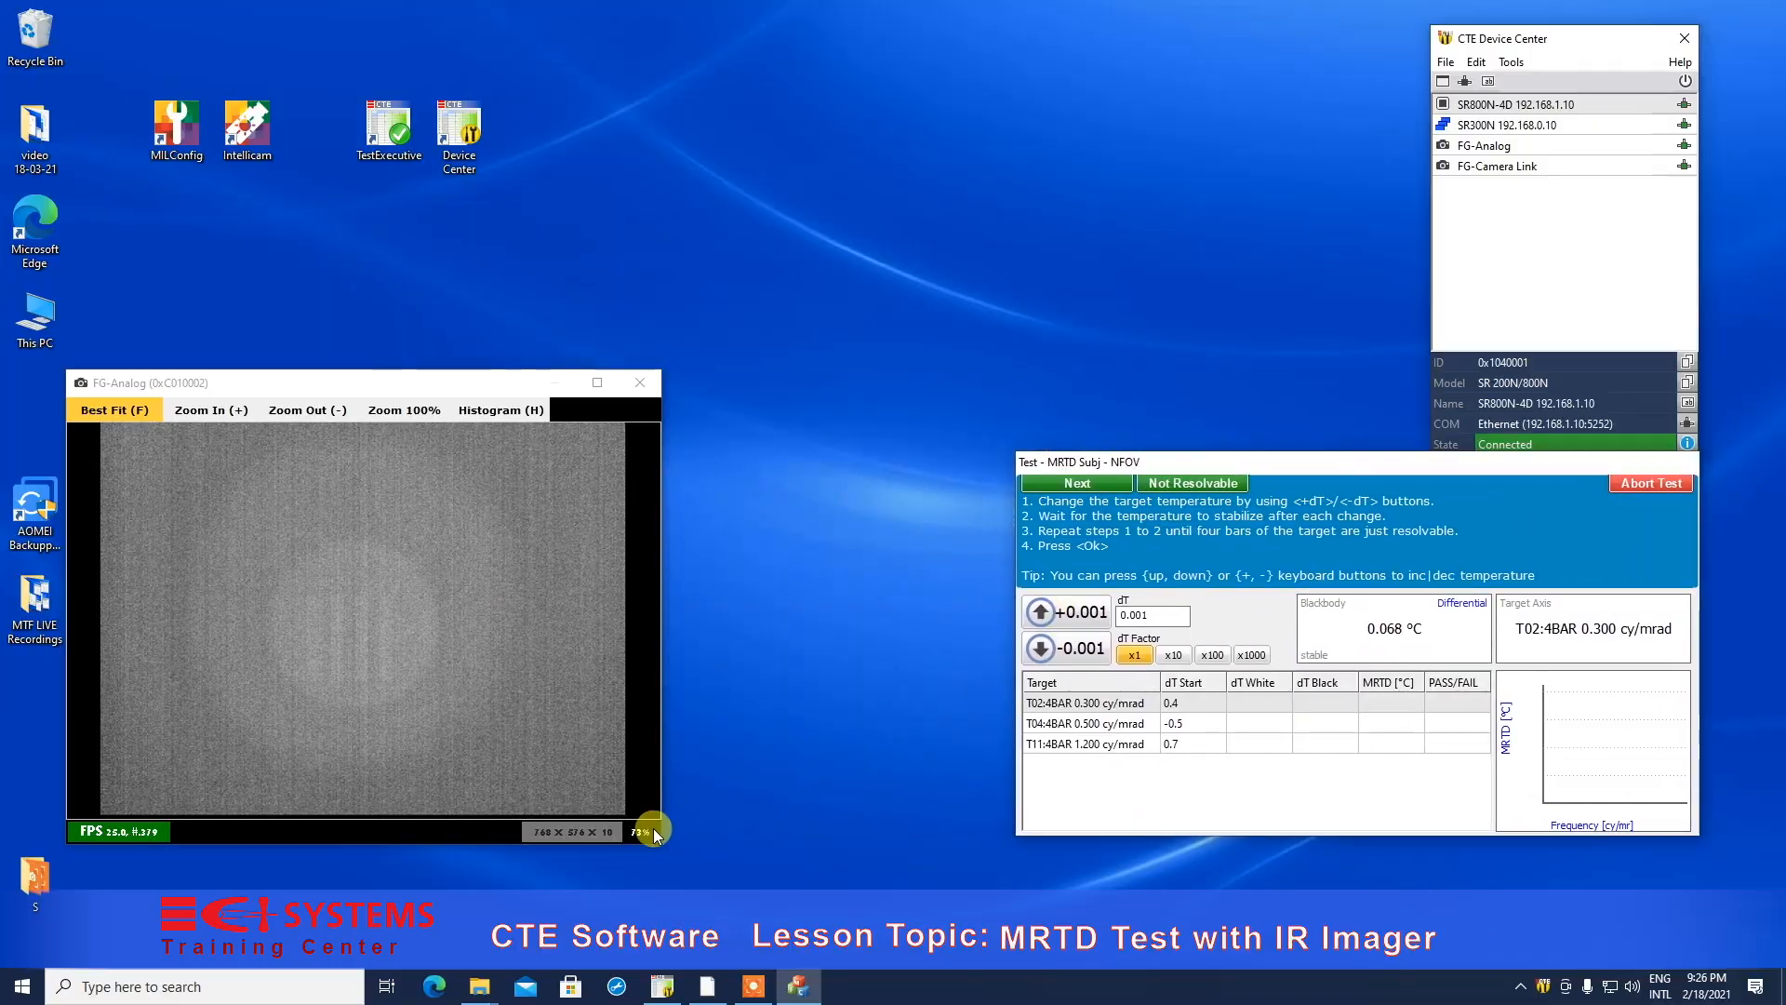
pyautogui.moveTo(656, 841); pyautogui.dragTo(870, 953)
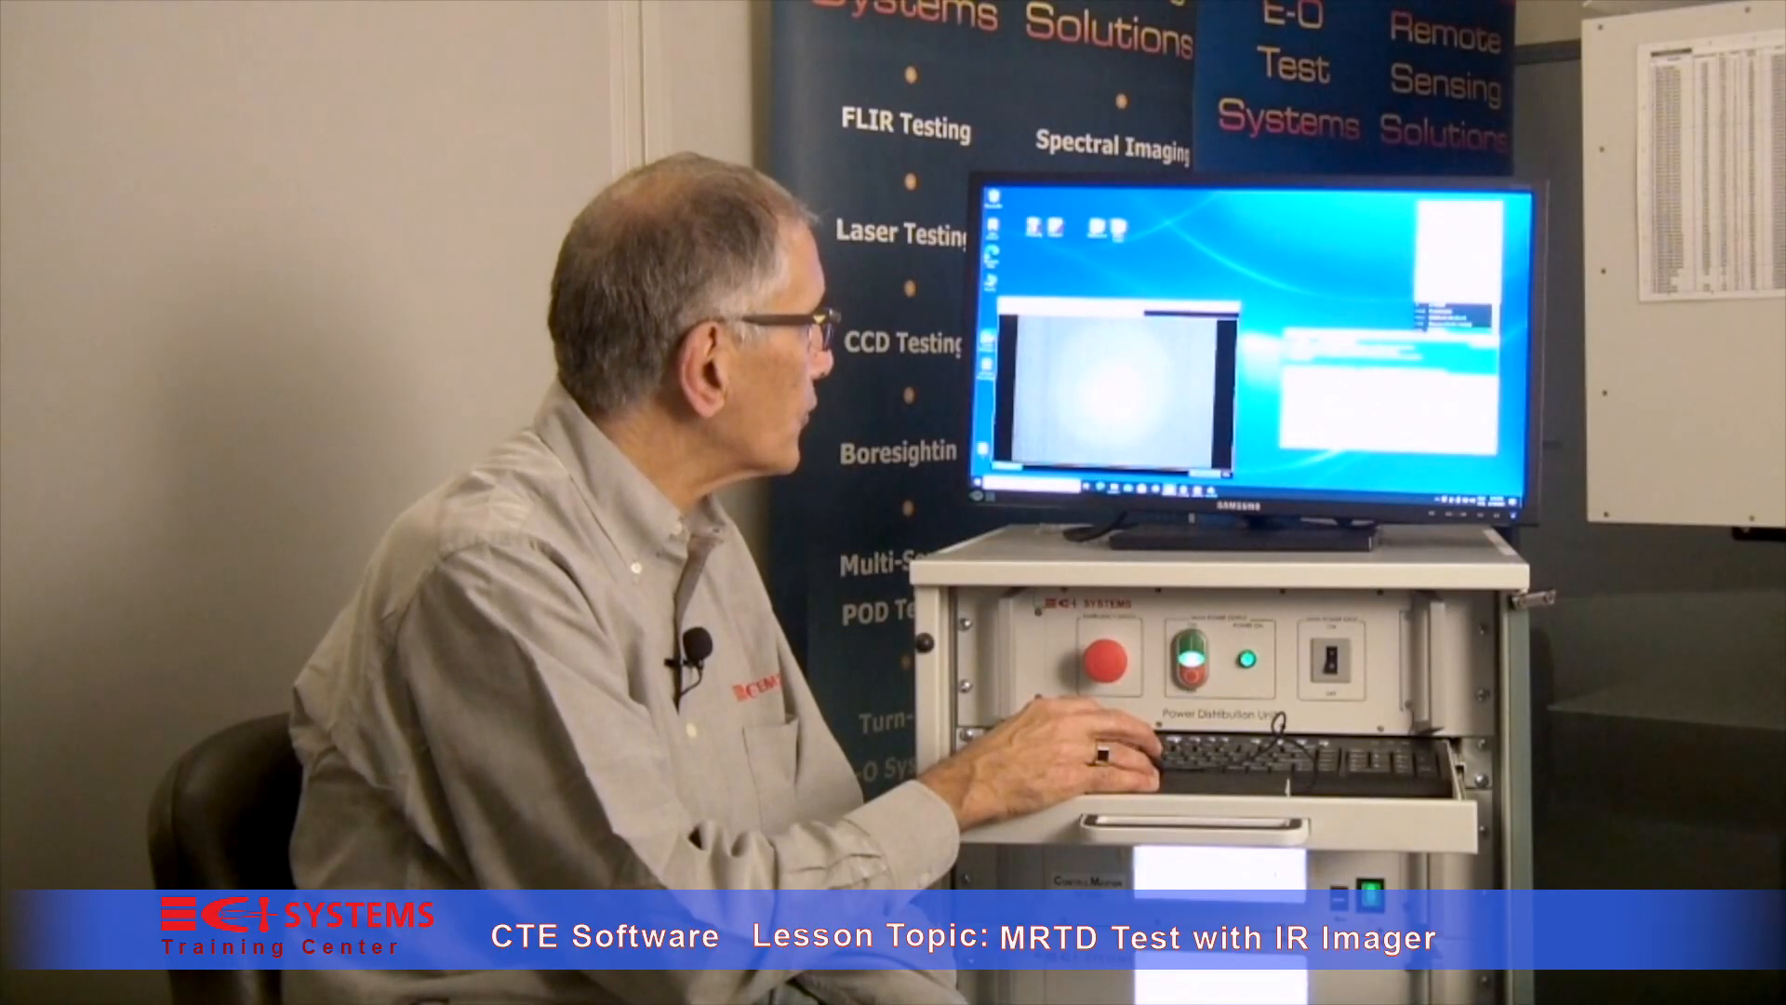
pyautogui.moveTo(1242, 301); pyautogui.dragTo(1262, 287)
pyautogui.moveTo(936, 312); pyautogui.dragTo(928, 316)
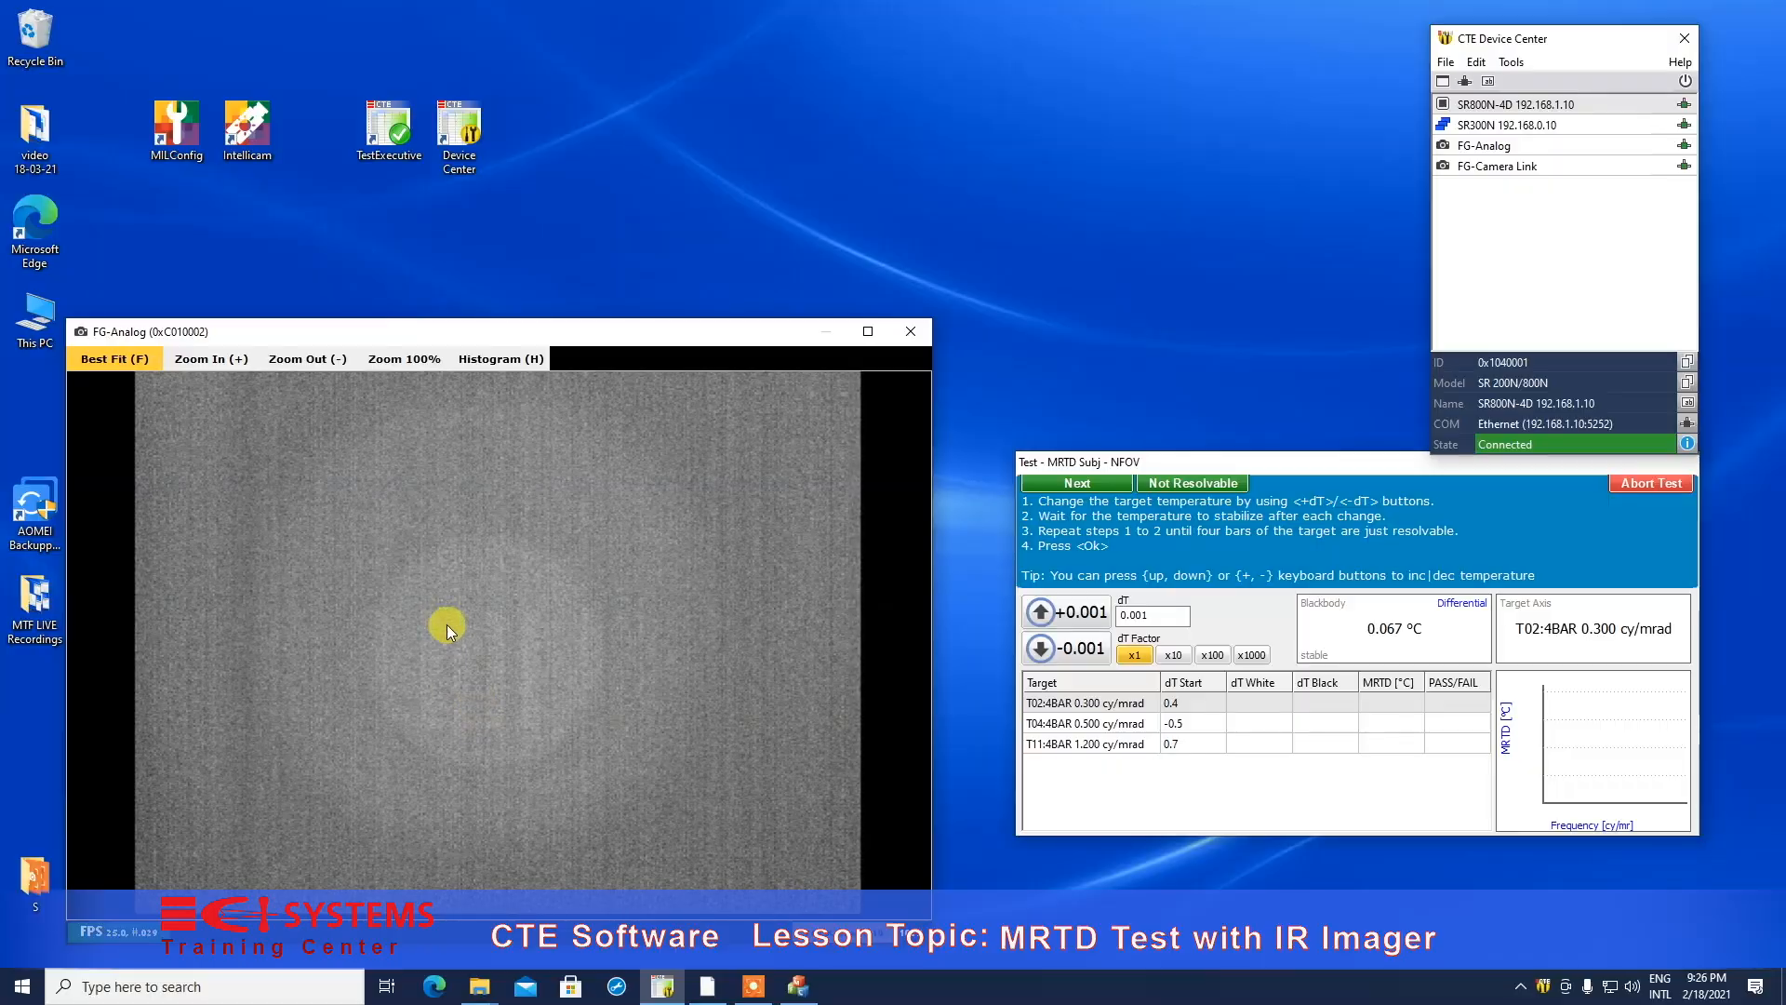
# Lower the differential for the 0.300 cy/mrad target to 0.064 °C in 0.001 °C increments.
pyautogui.click(1046, 651)
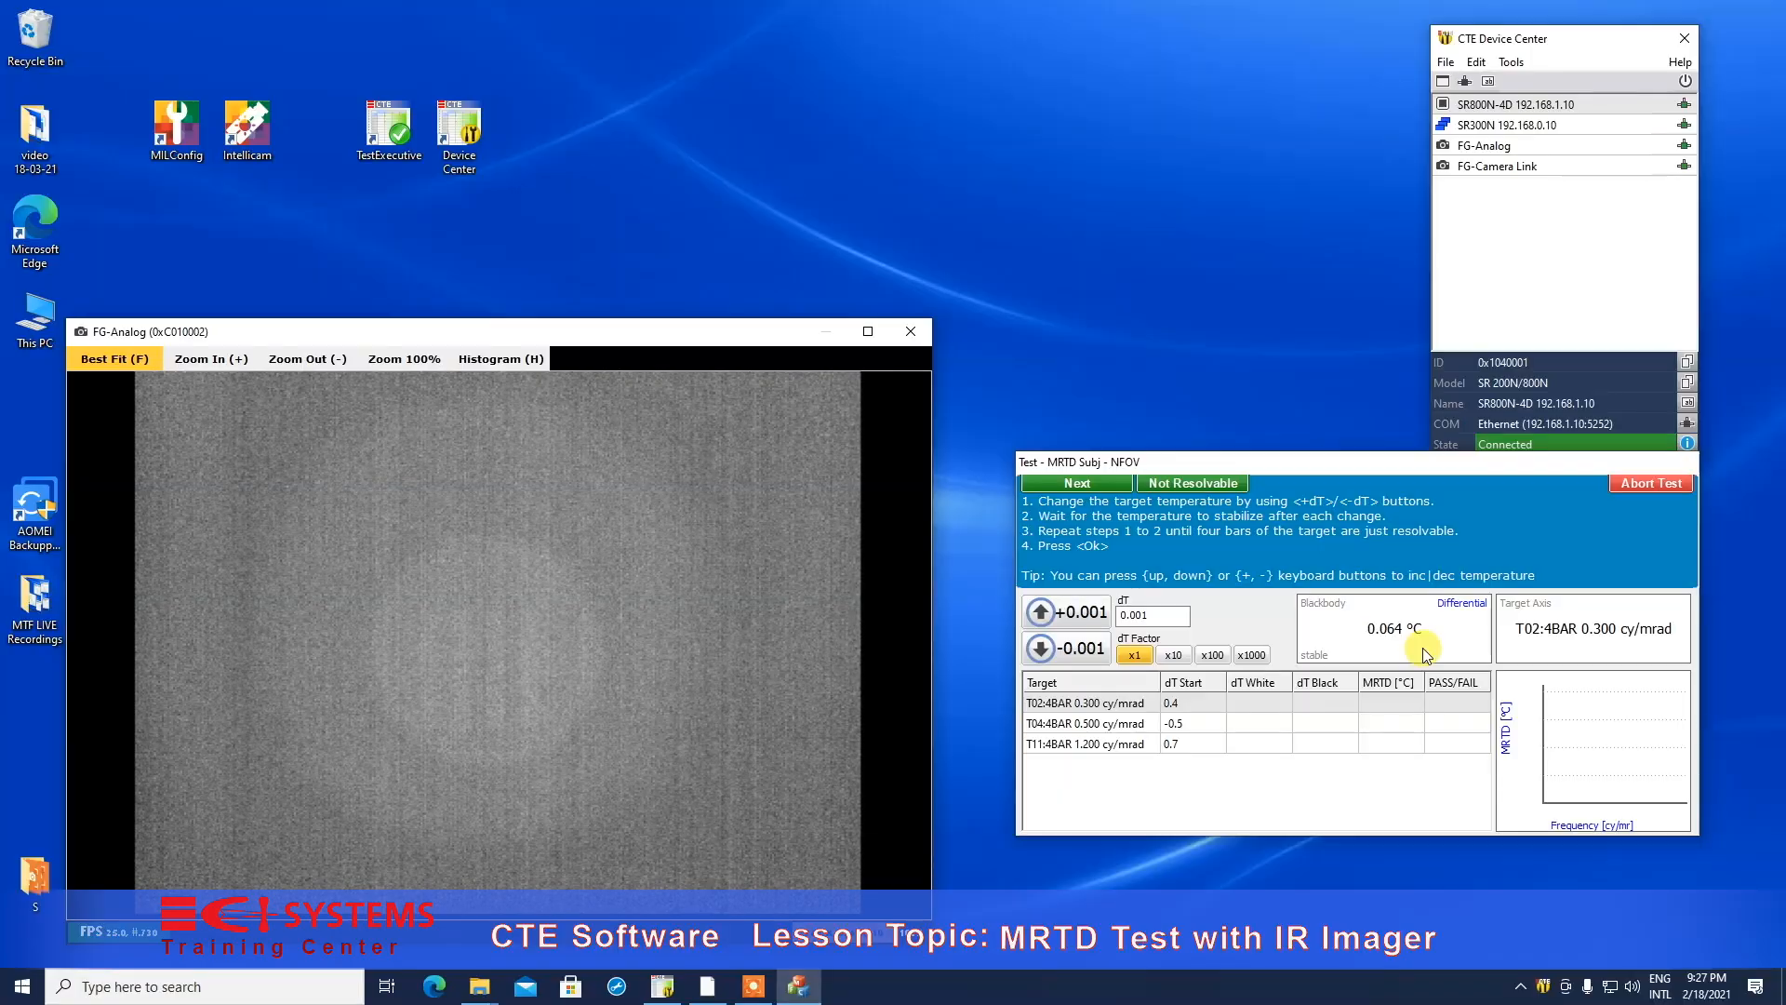
pyautogui.click(1409, 649)
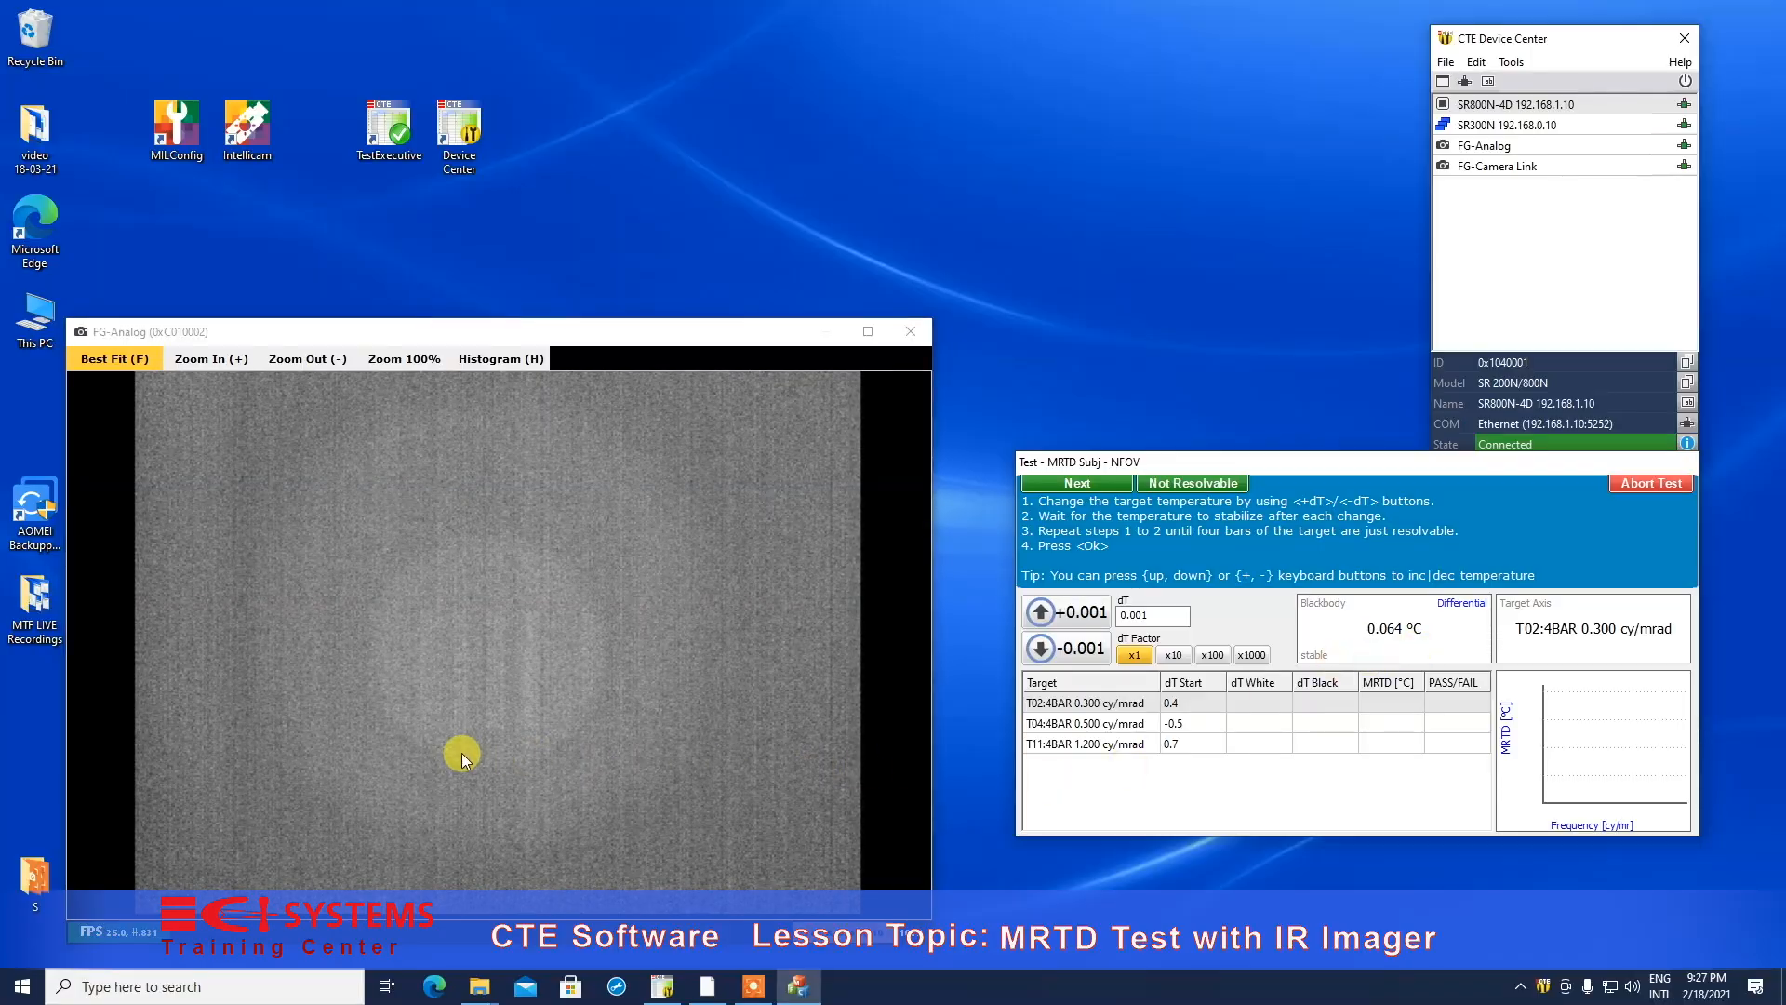
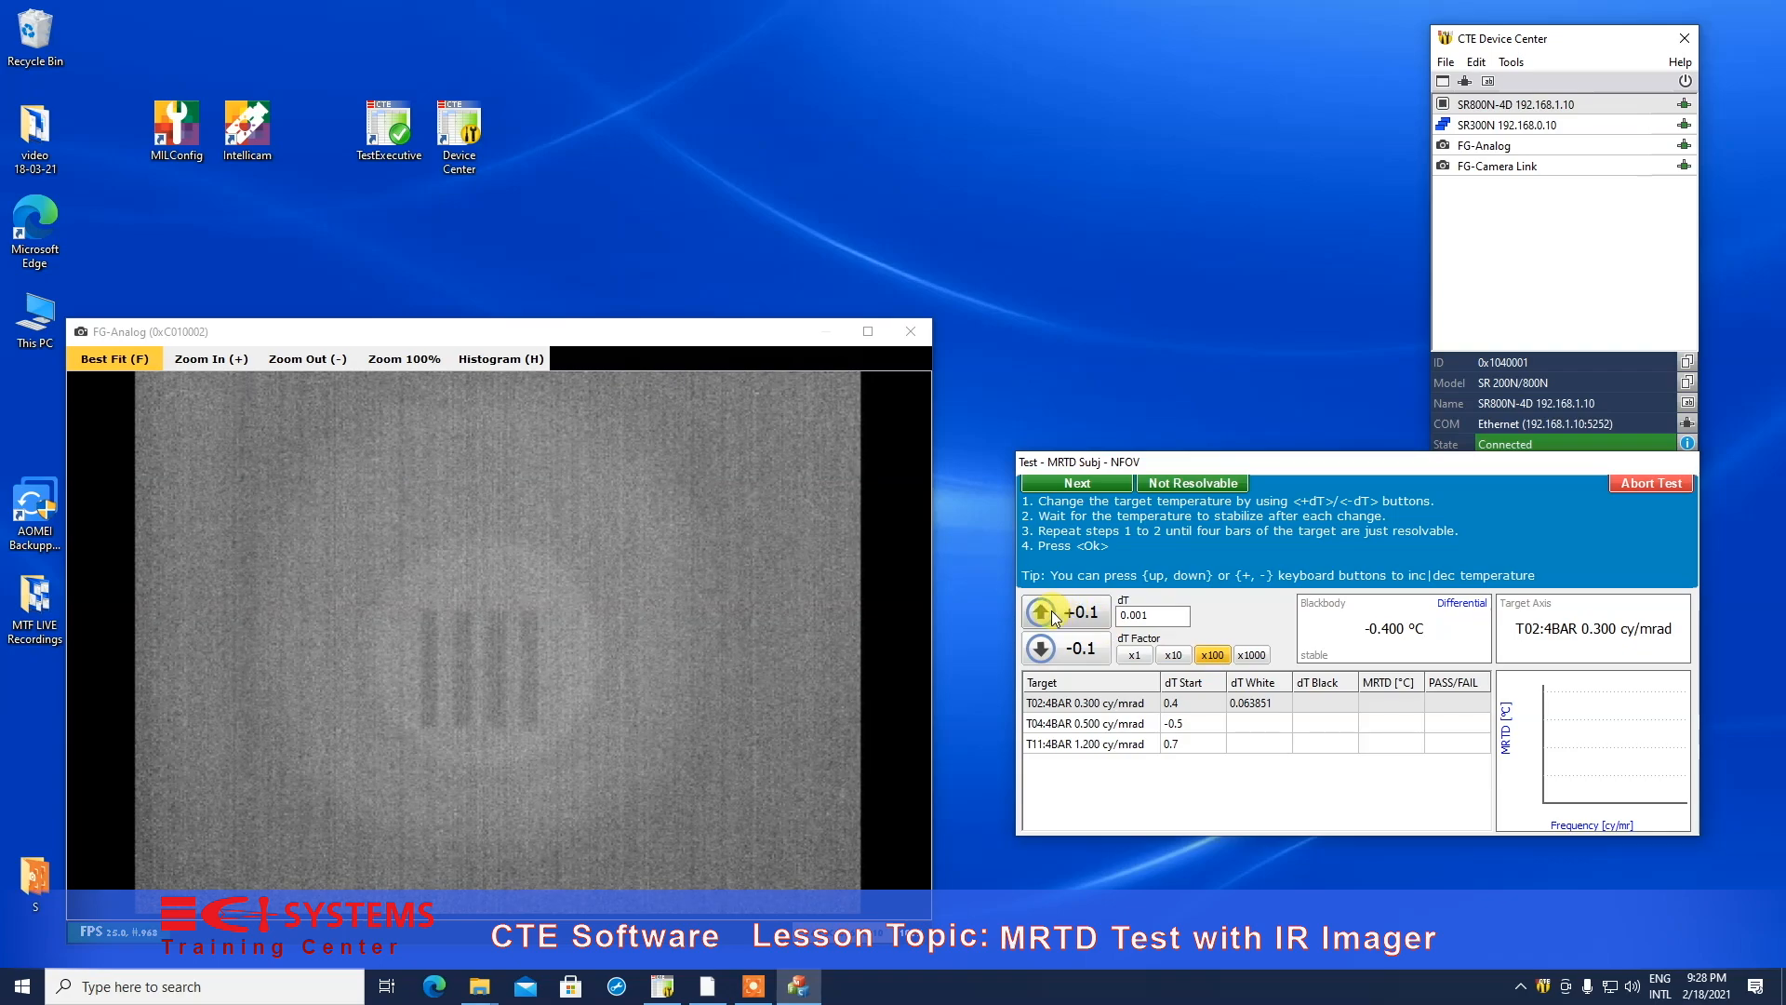
# Raise the negative differential for the 0.300 cy/mrad target to about -0.198 °C, finishing in 0.001 °C increments, and record it as dT Black.
pyautogui.click(1051, 611)
pyautogui.click(1051, 610)
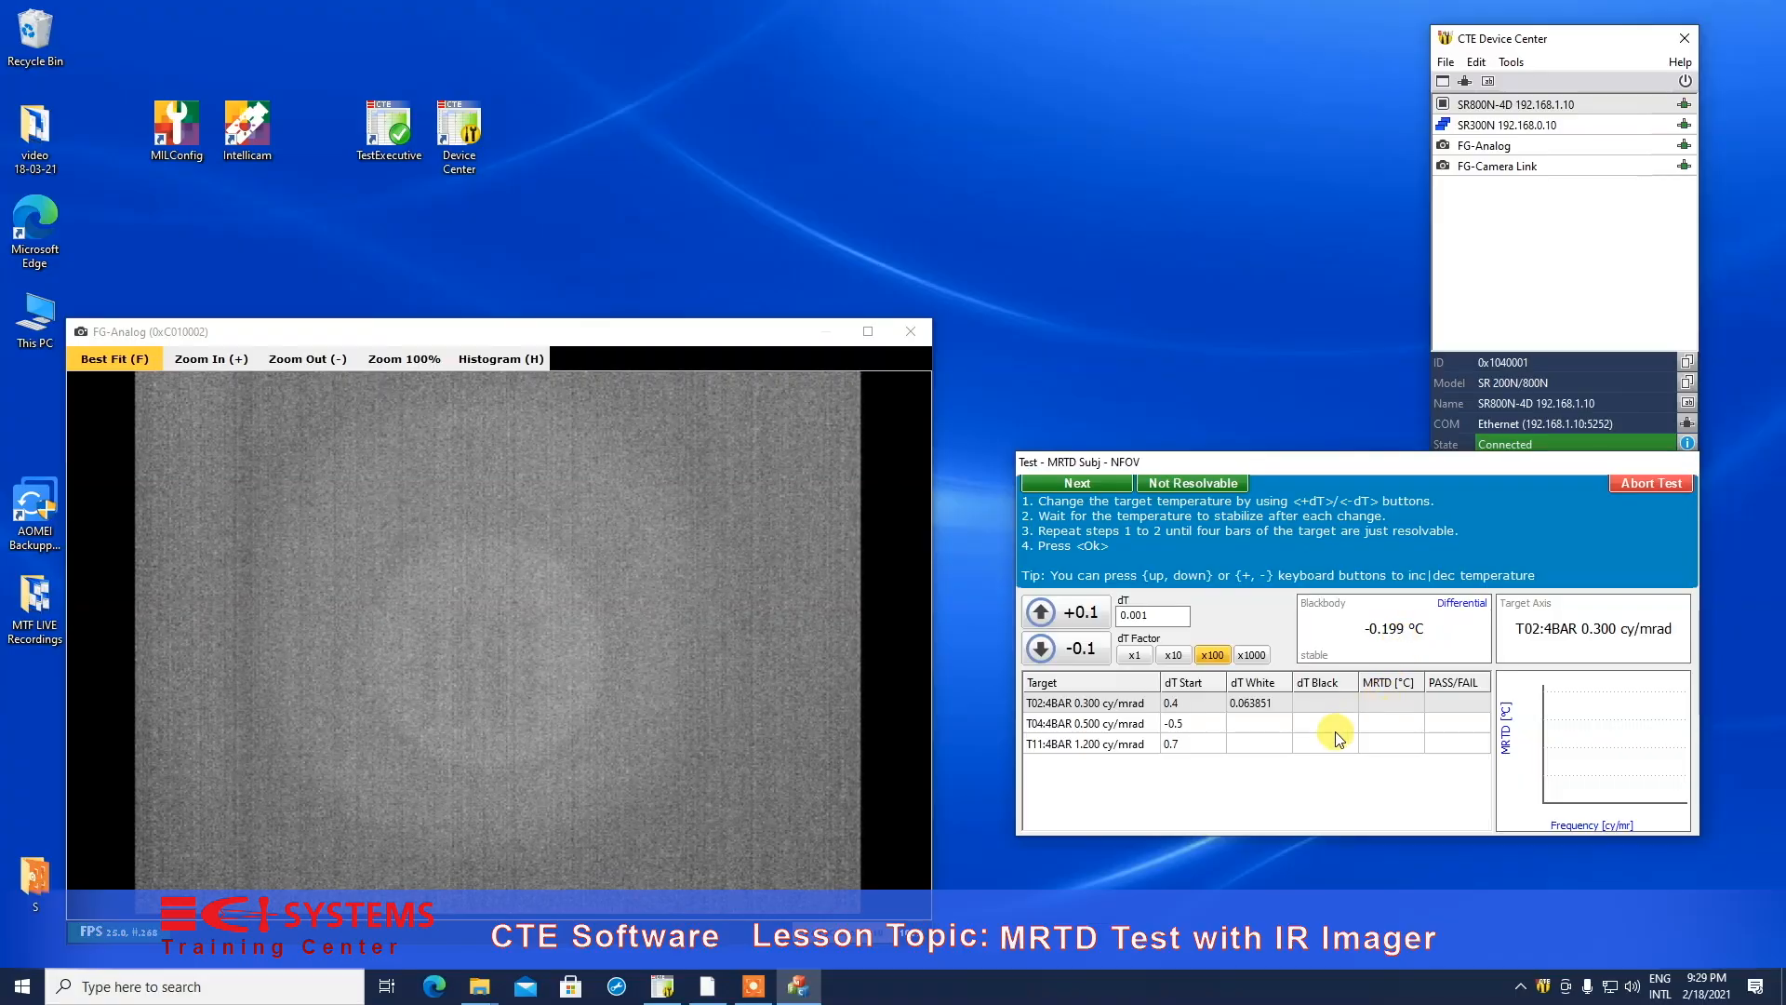
pyautogui.click(1135, 655)
pyautogui.click(1042, 610)
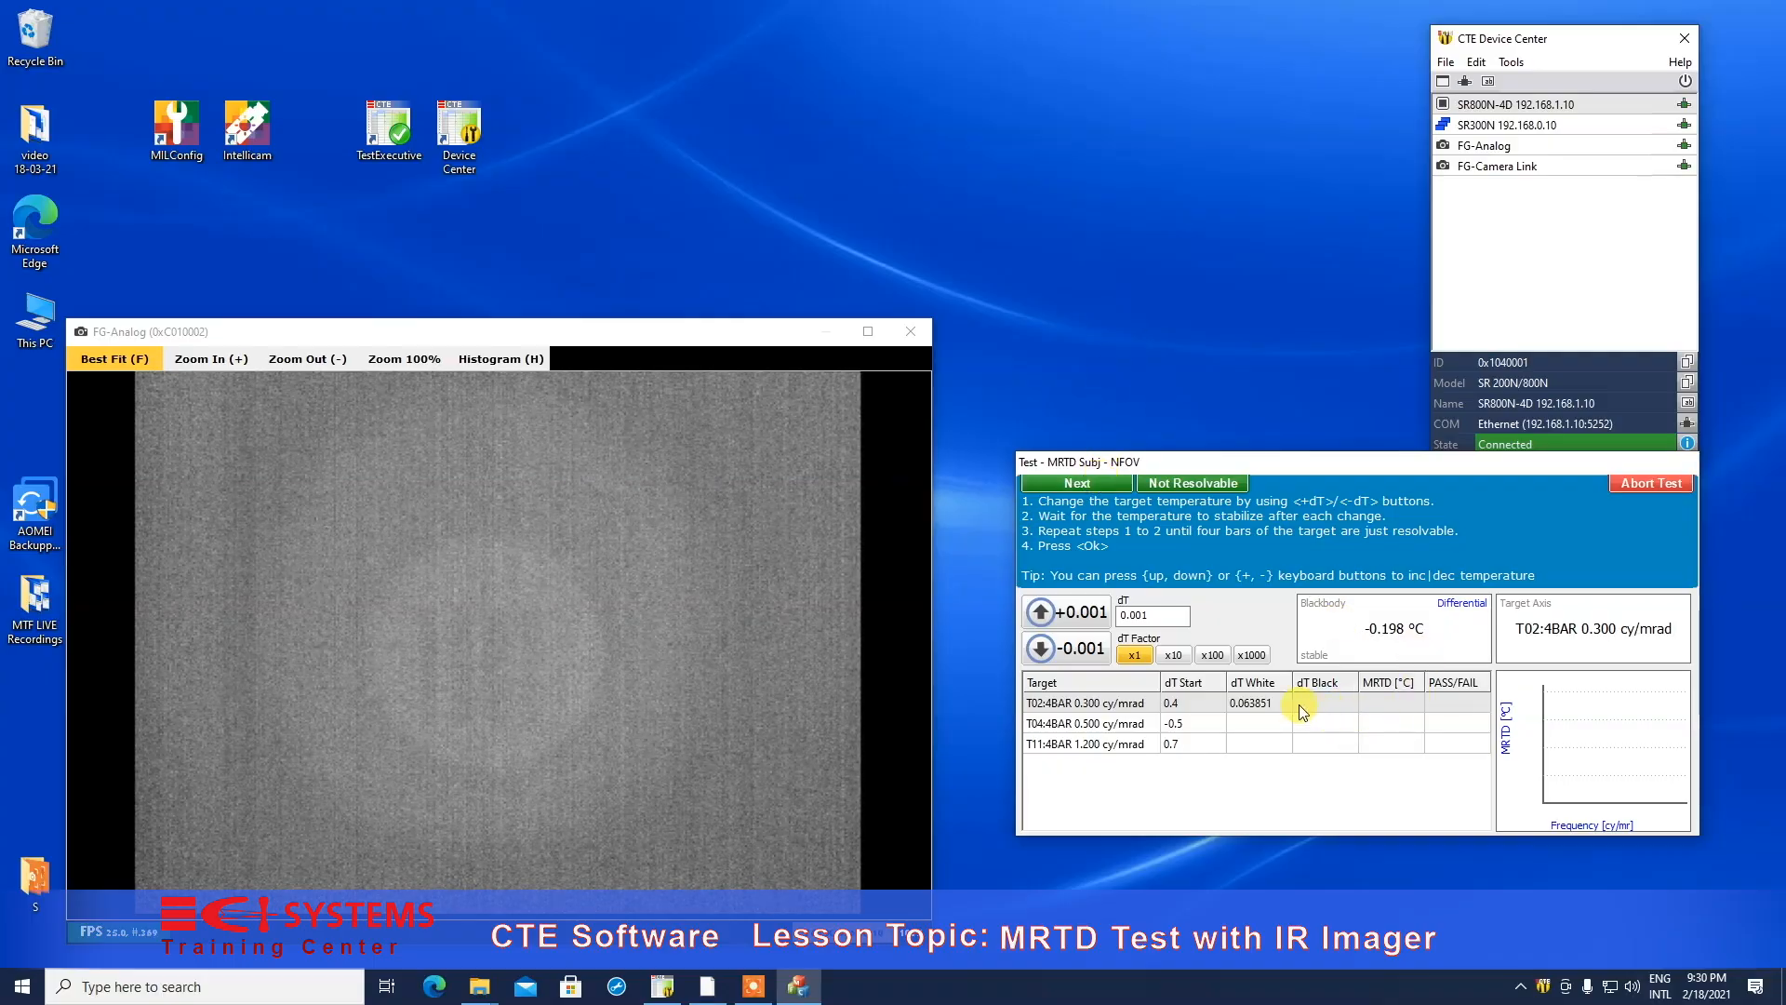
pyautogui.click(1079, 483)
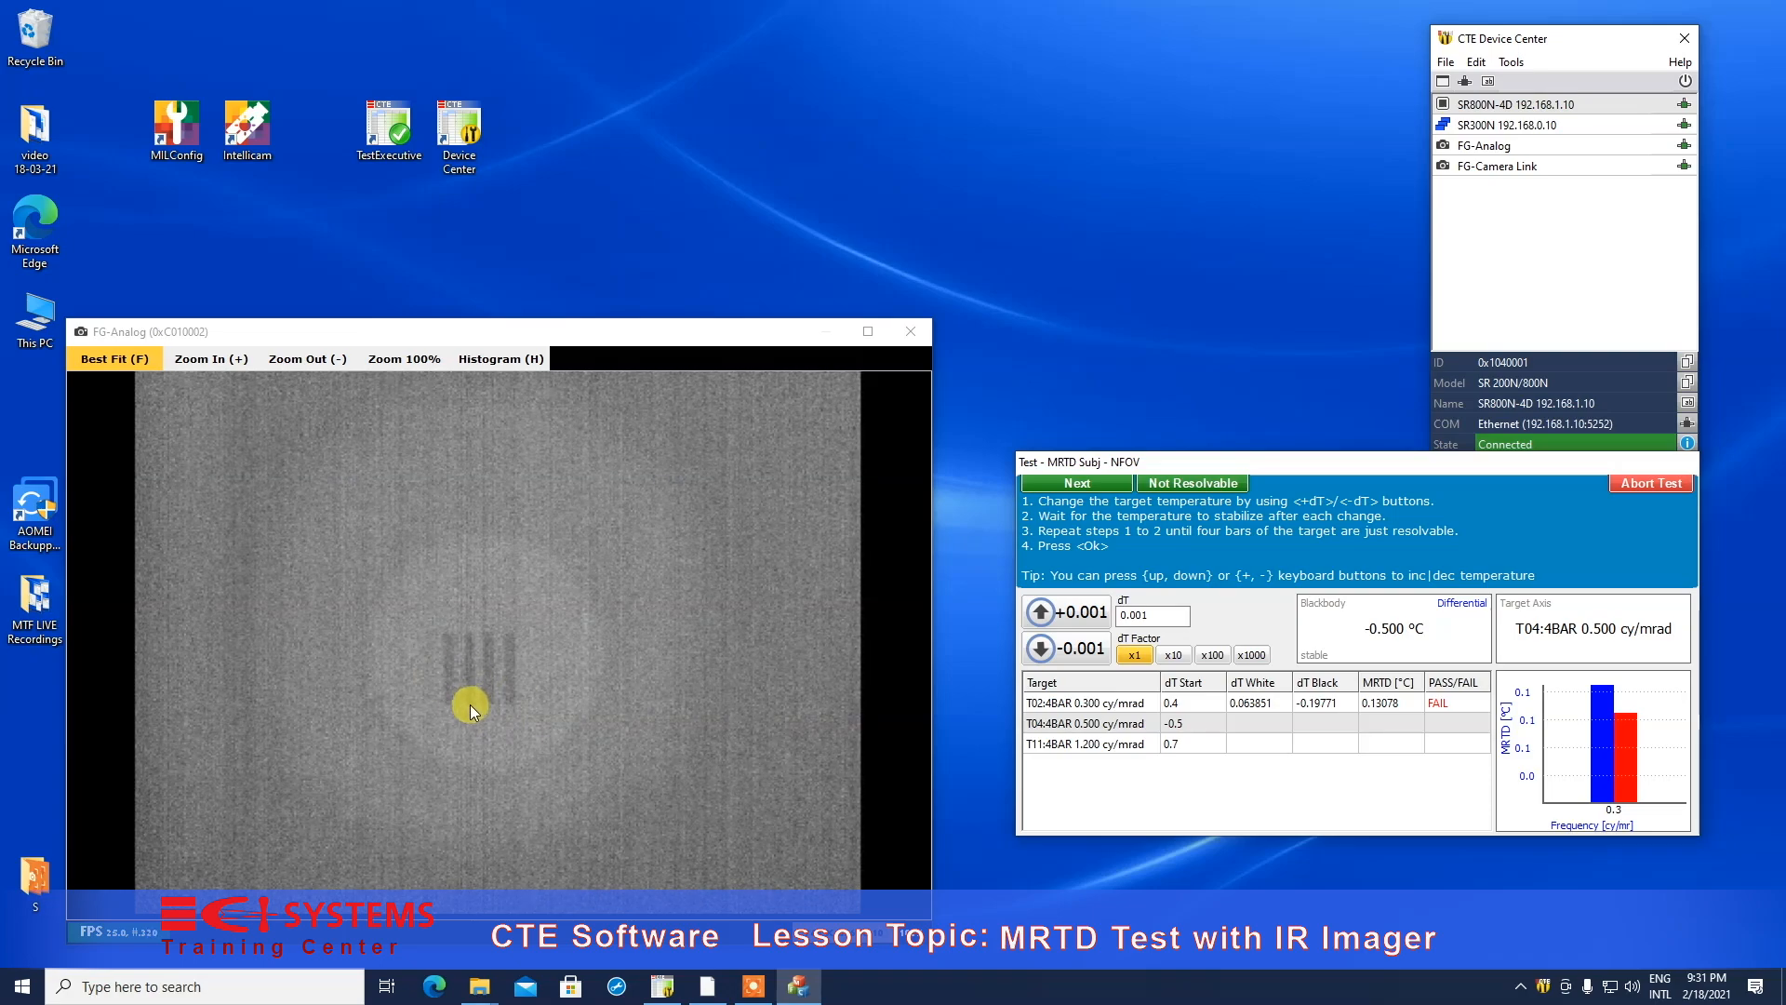
# Raise the differential for the 0.500 cy/mrad target to -0.2 °C in 0.1 °C increments, and bring it back to -0.3 °C.
pyautogui.click(1213, 656)
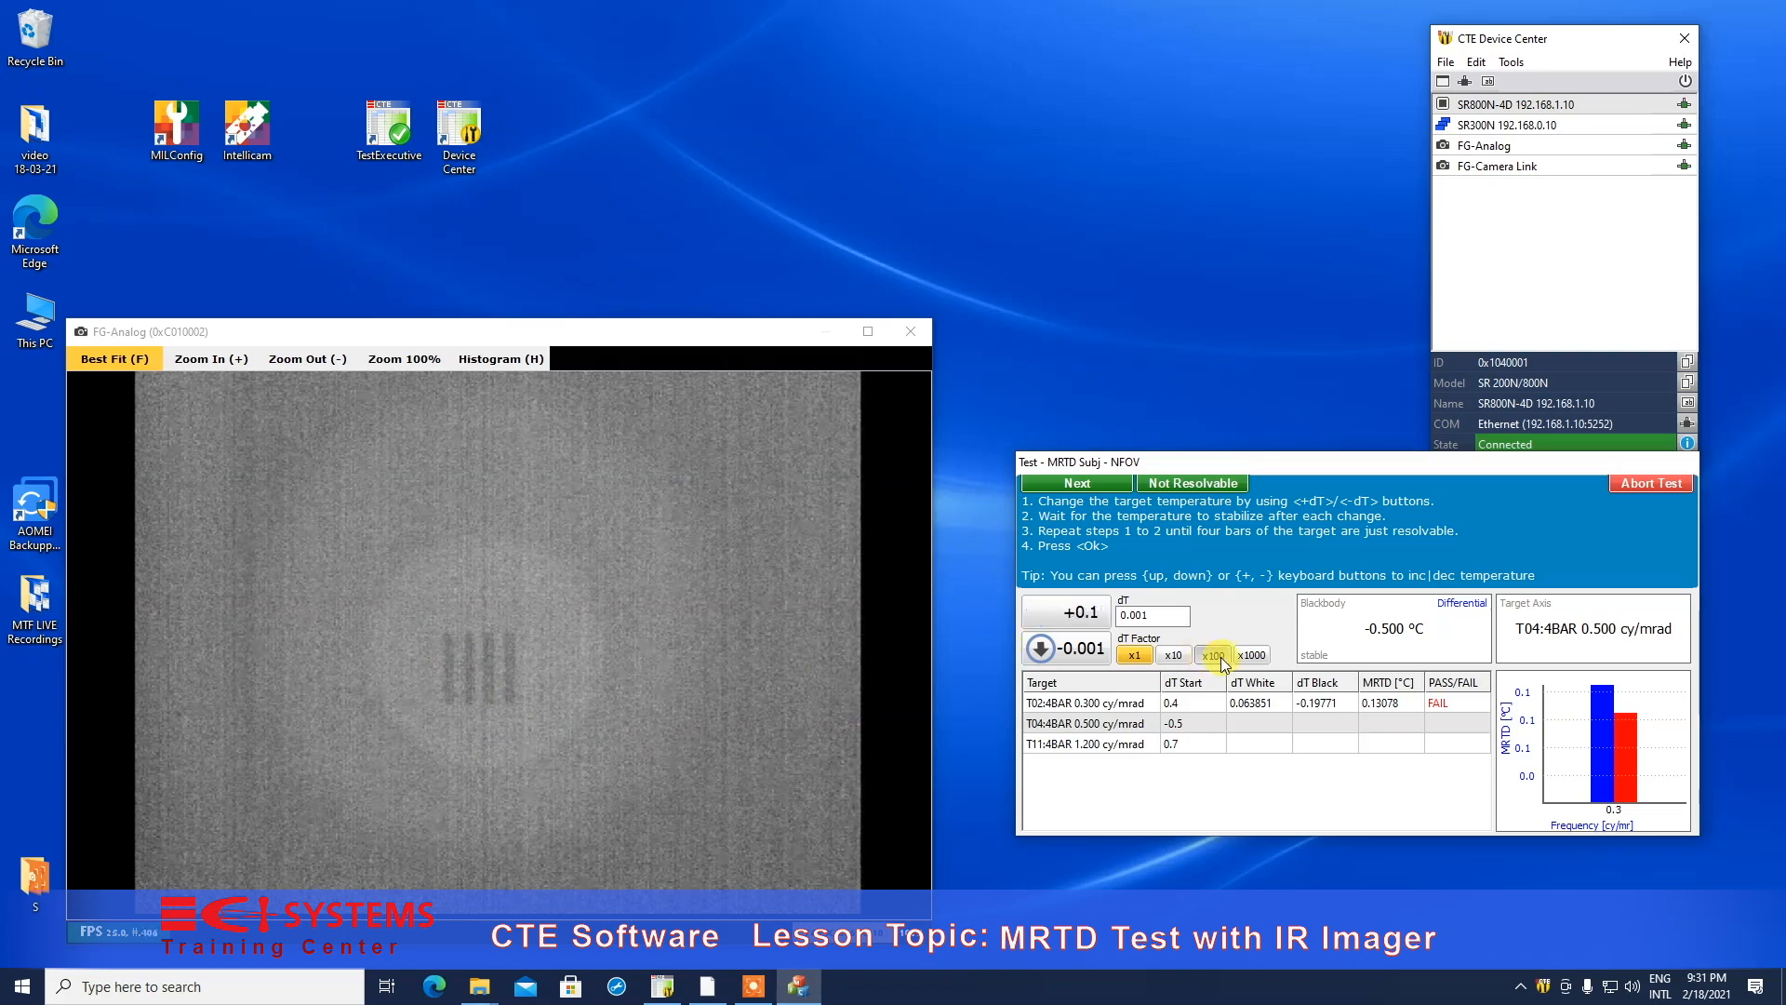
pyautogui.click(1078, 616)
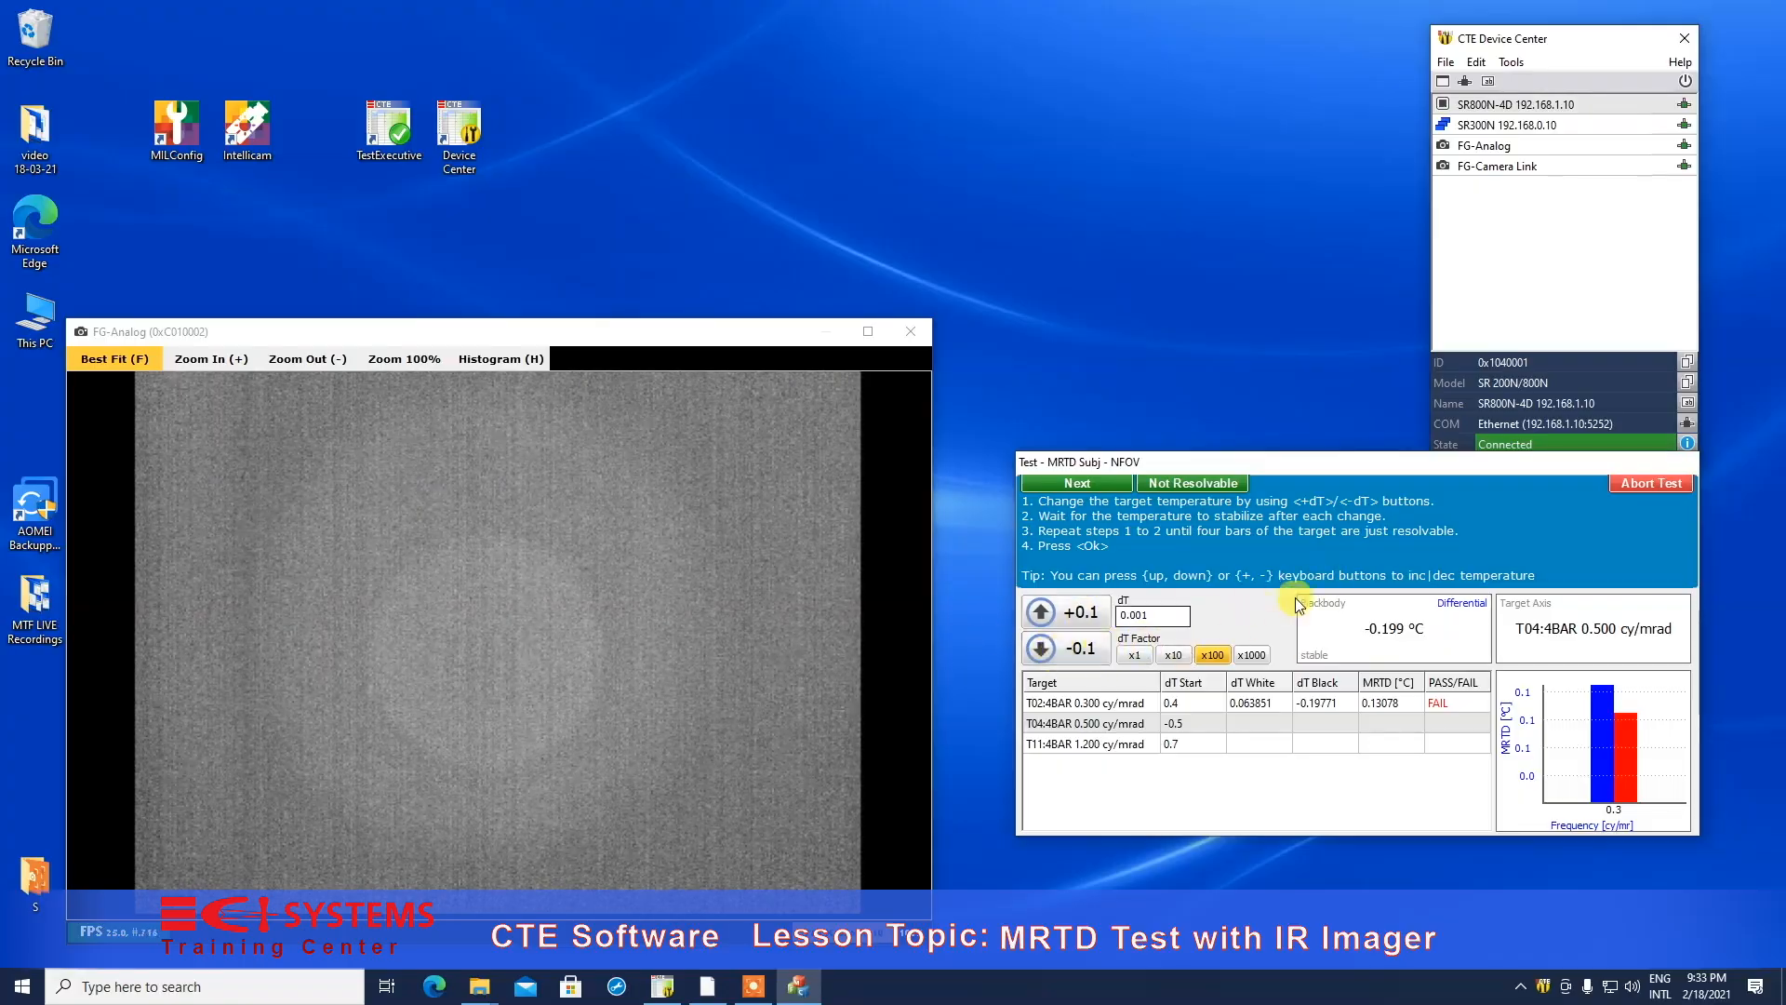
pyautogui.click(1052, 655)
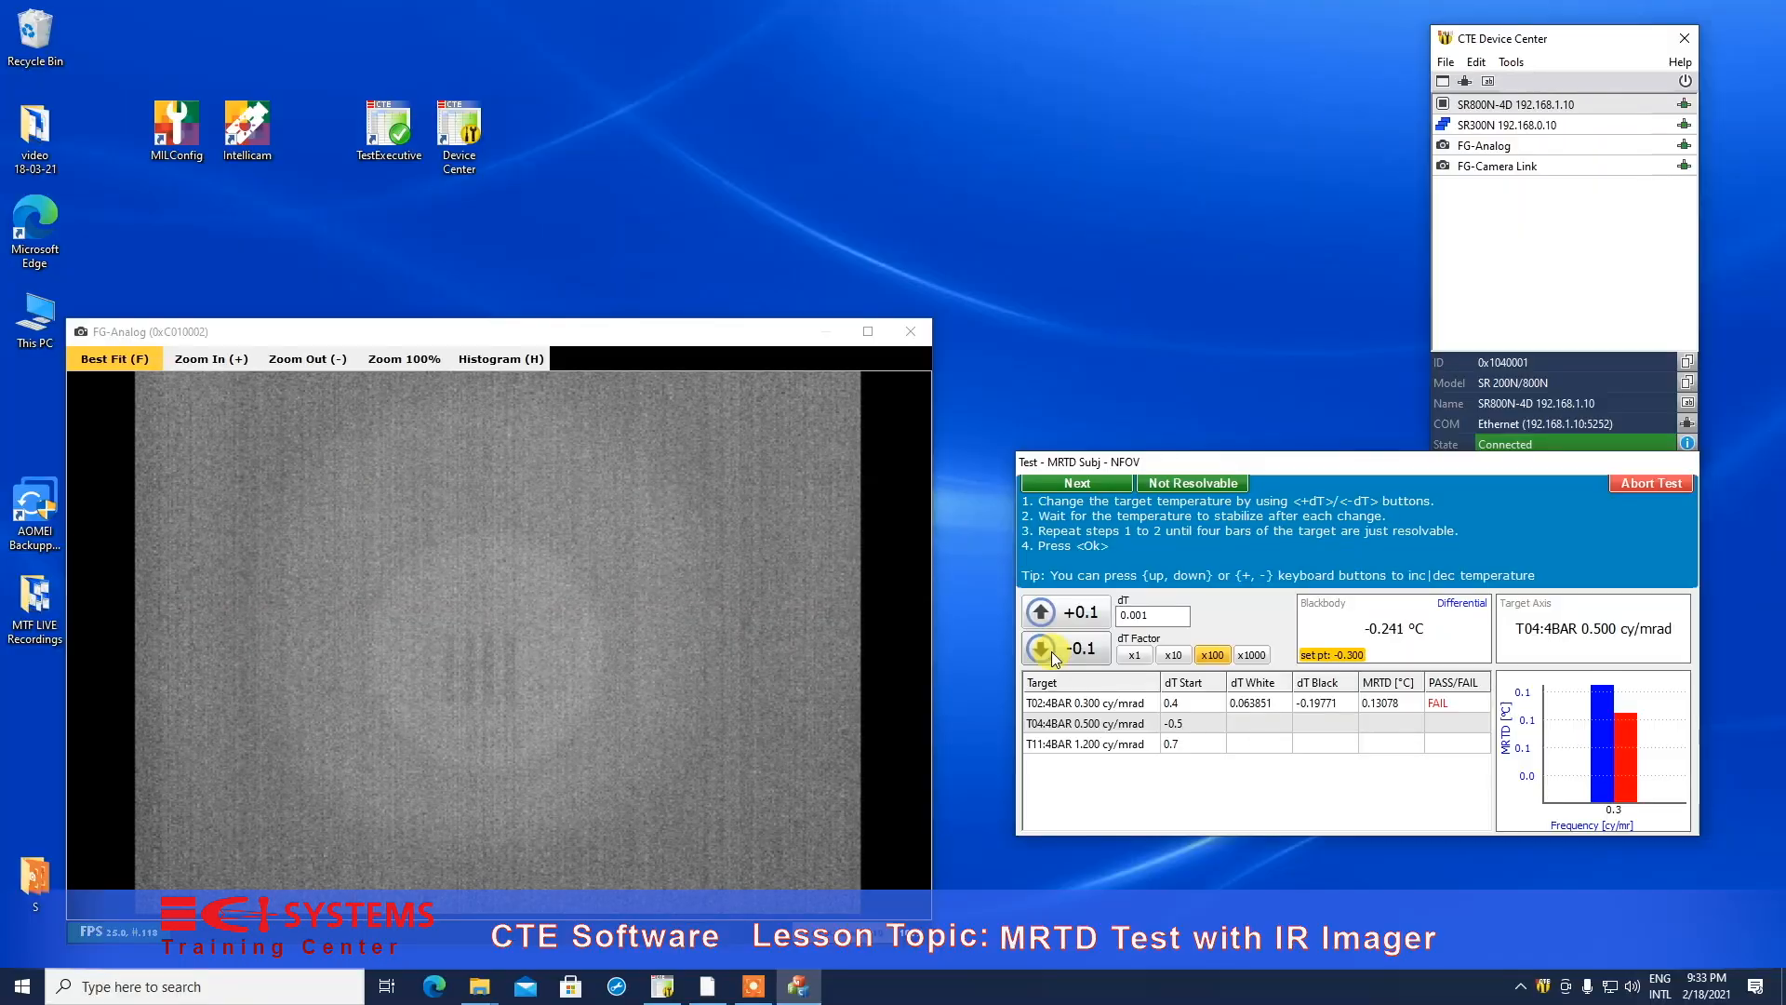
# Raise the differential for the 0.500 cy/mrad target to -0.25 °C in 0.01 °C increments.
pyautogui.click(1177, 657)
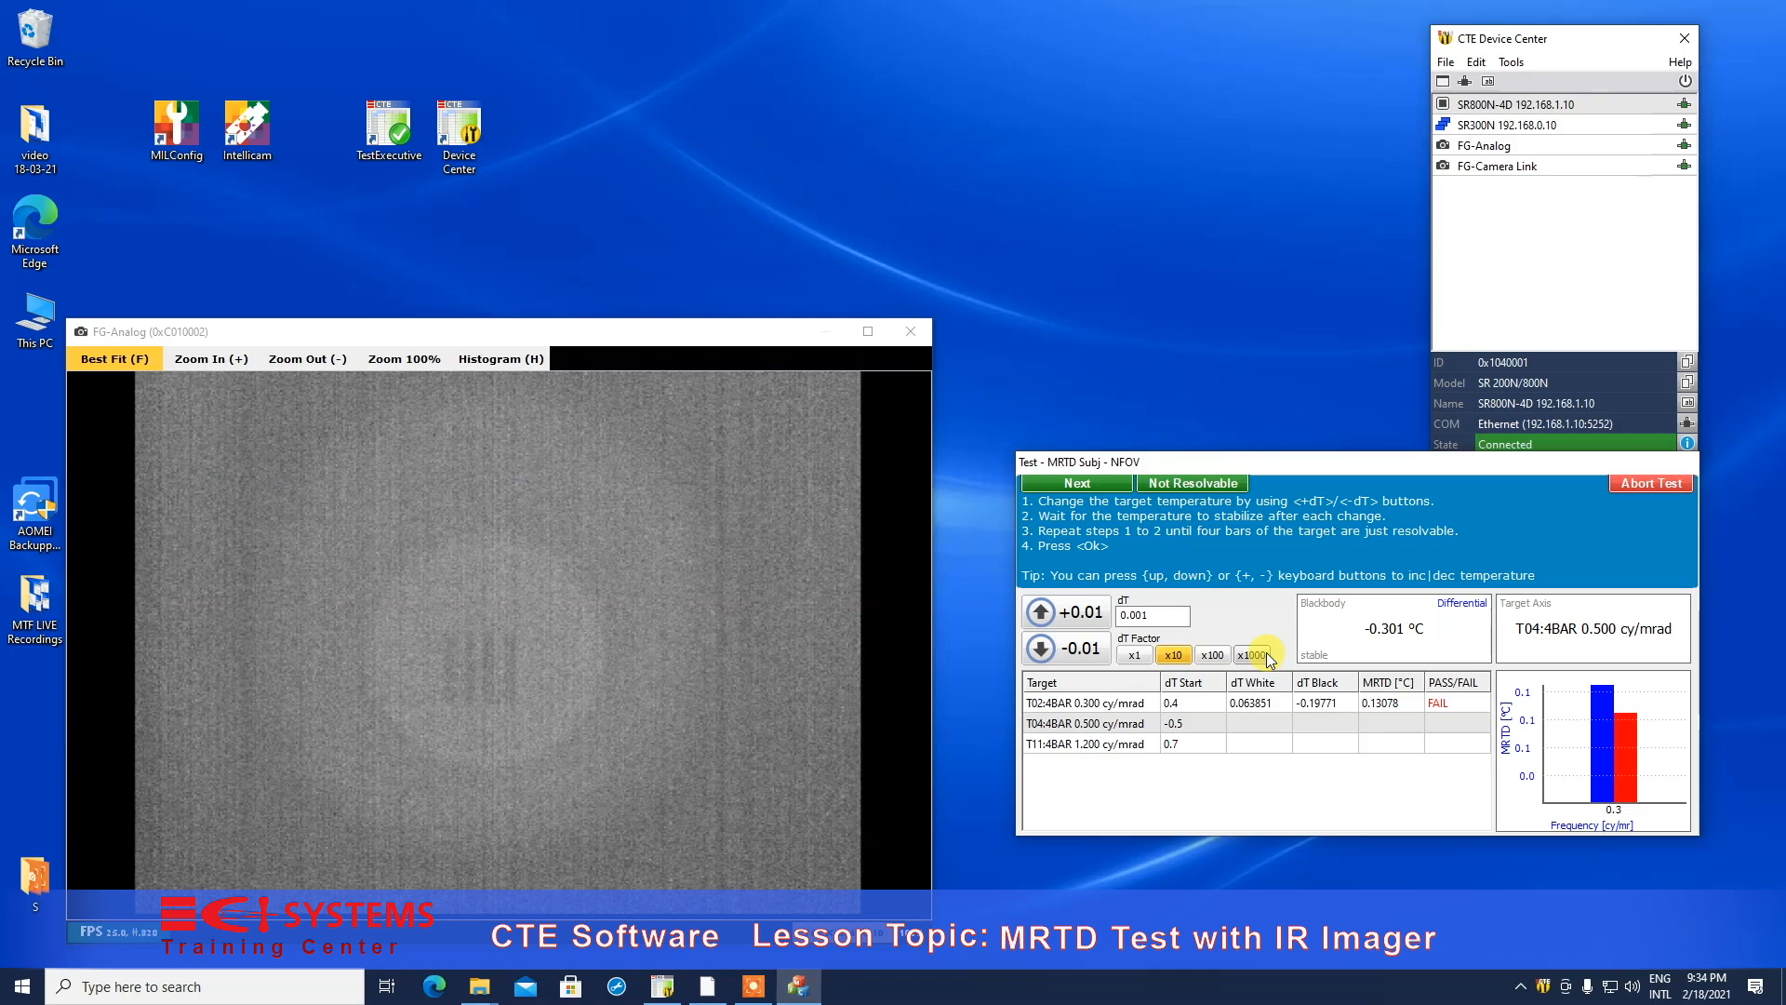
pyautogui.click(1059, 611)
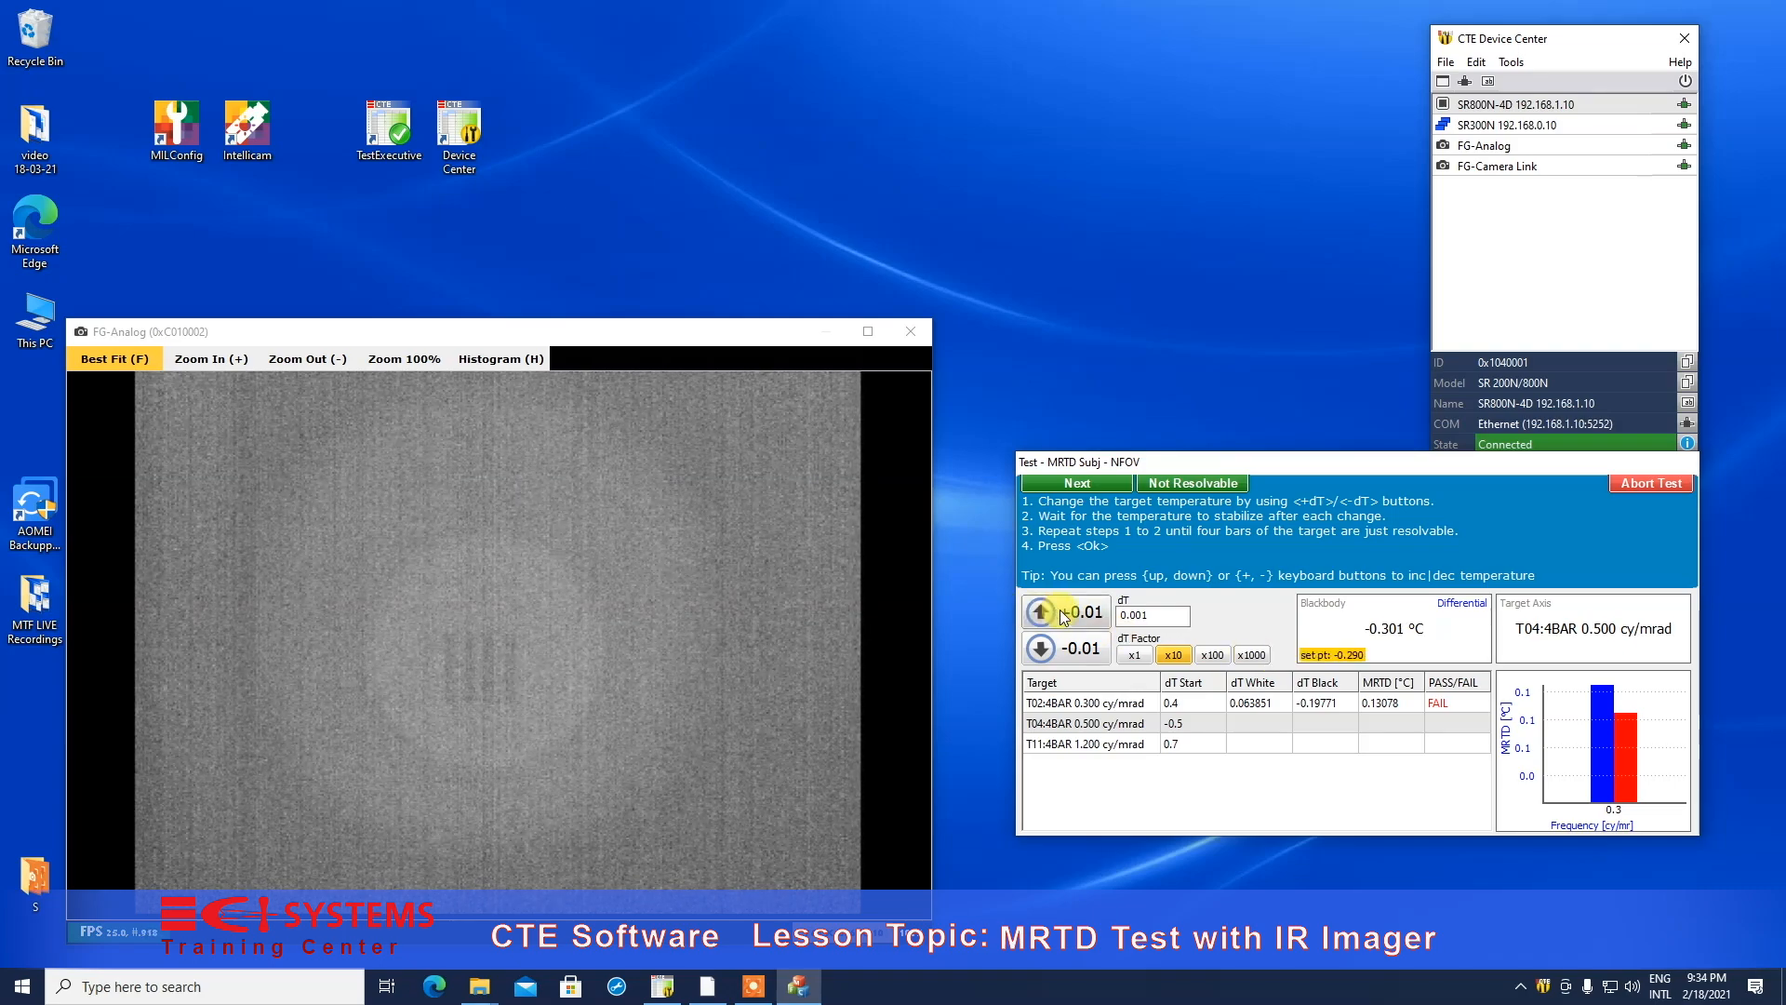
pyautogui.click(1058, 611)
pyautogui.click(1058, 611)
# Refine the negative differential to about -0.246 °C in 0.001 °C increments and record the first reading for the 0.500 cy/mrad target.
pyautogui.scroll(3, 649, 751)
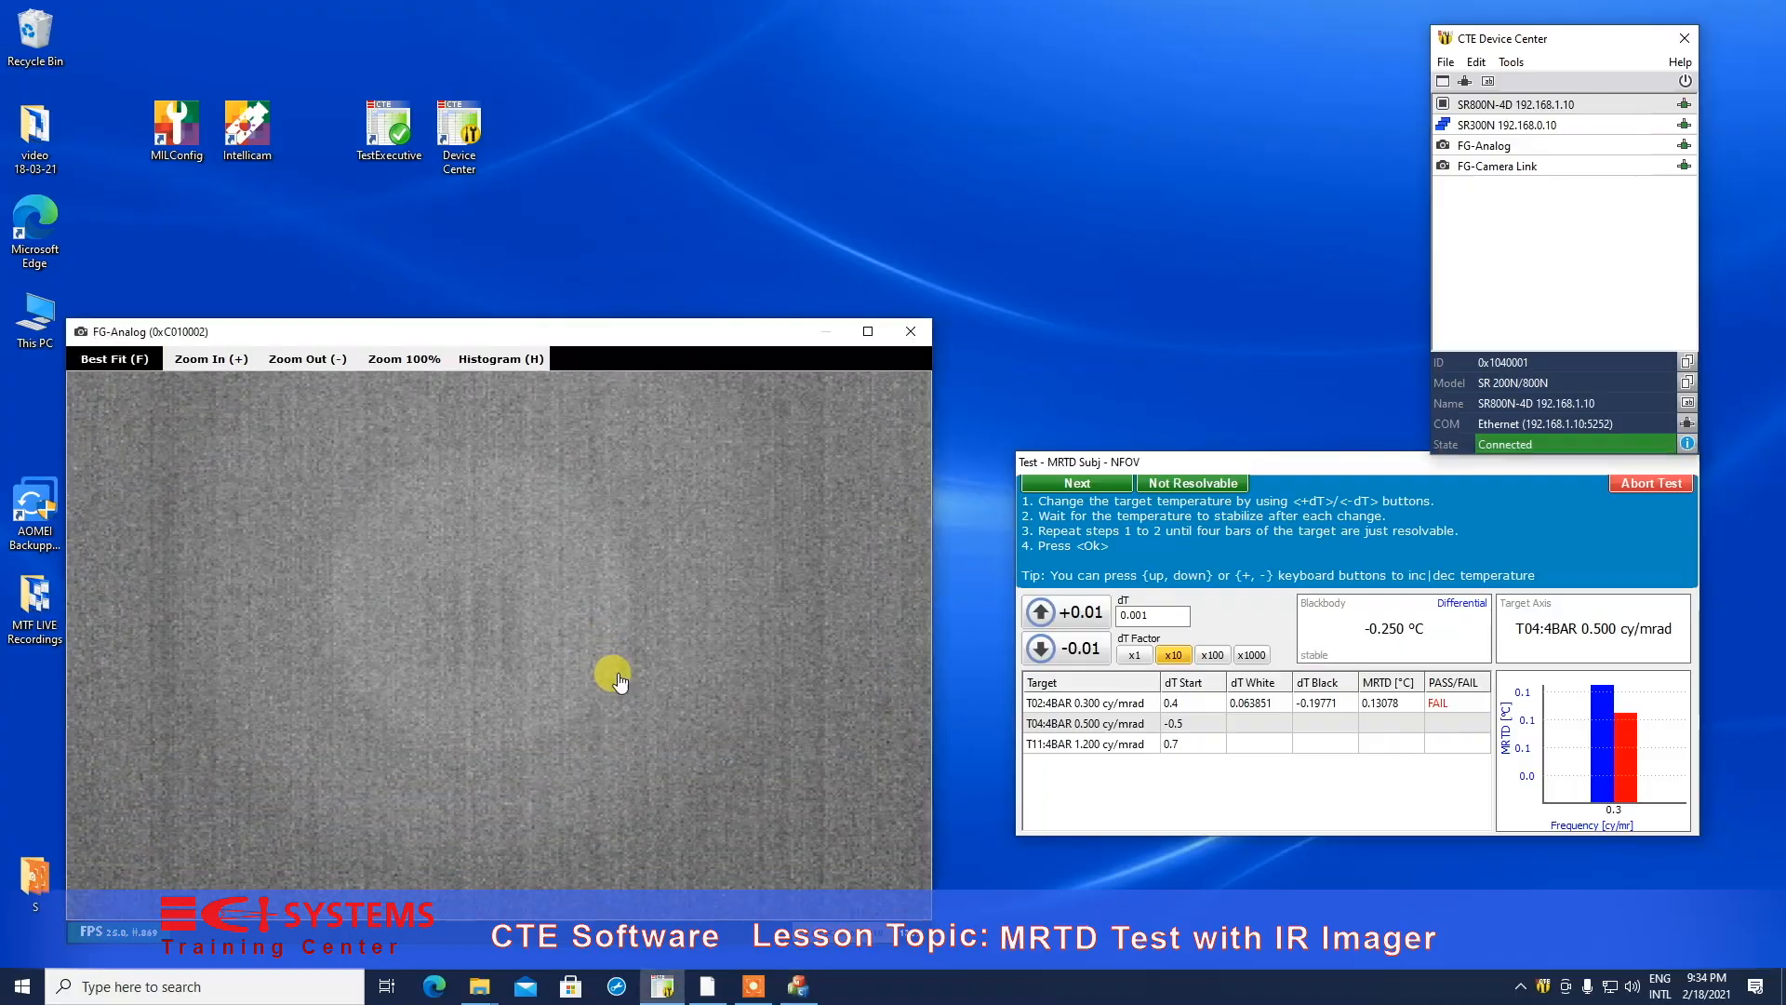
pyautogui.moveTo(618, 681)
pyautogui.mouseDown()
pyautogui.moveTo(703, 752)
pyautogui.moveTo(618, 670)
pyautogui.mouseUp()
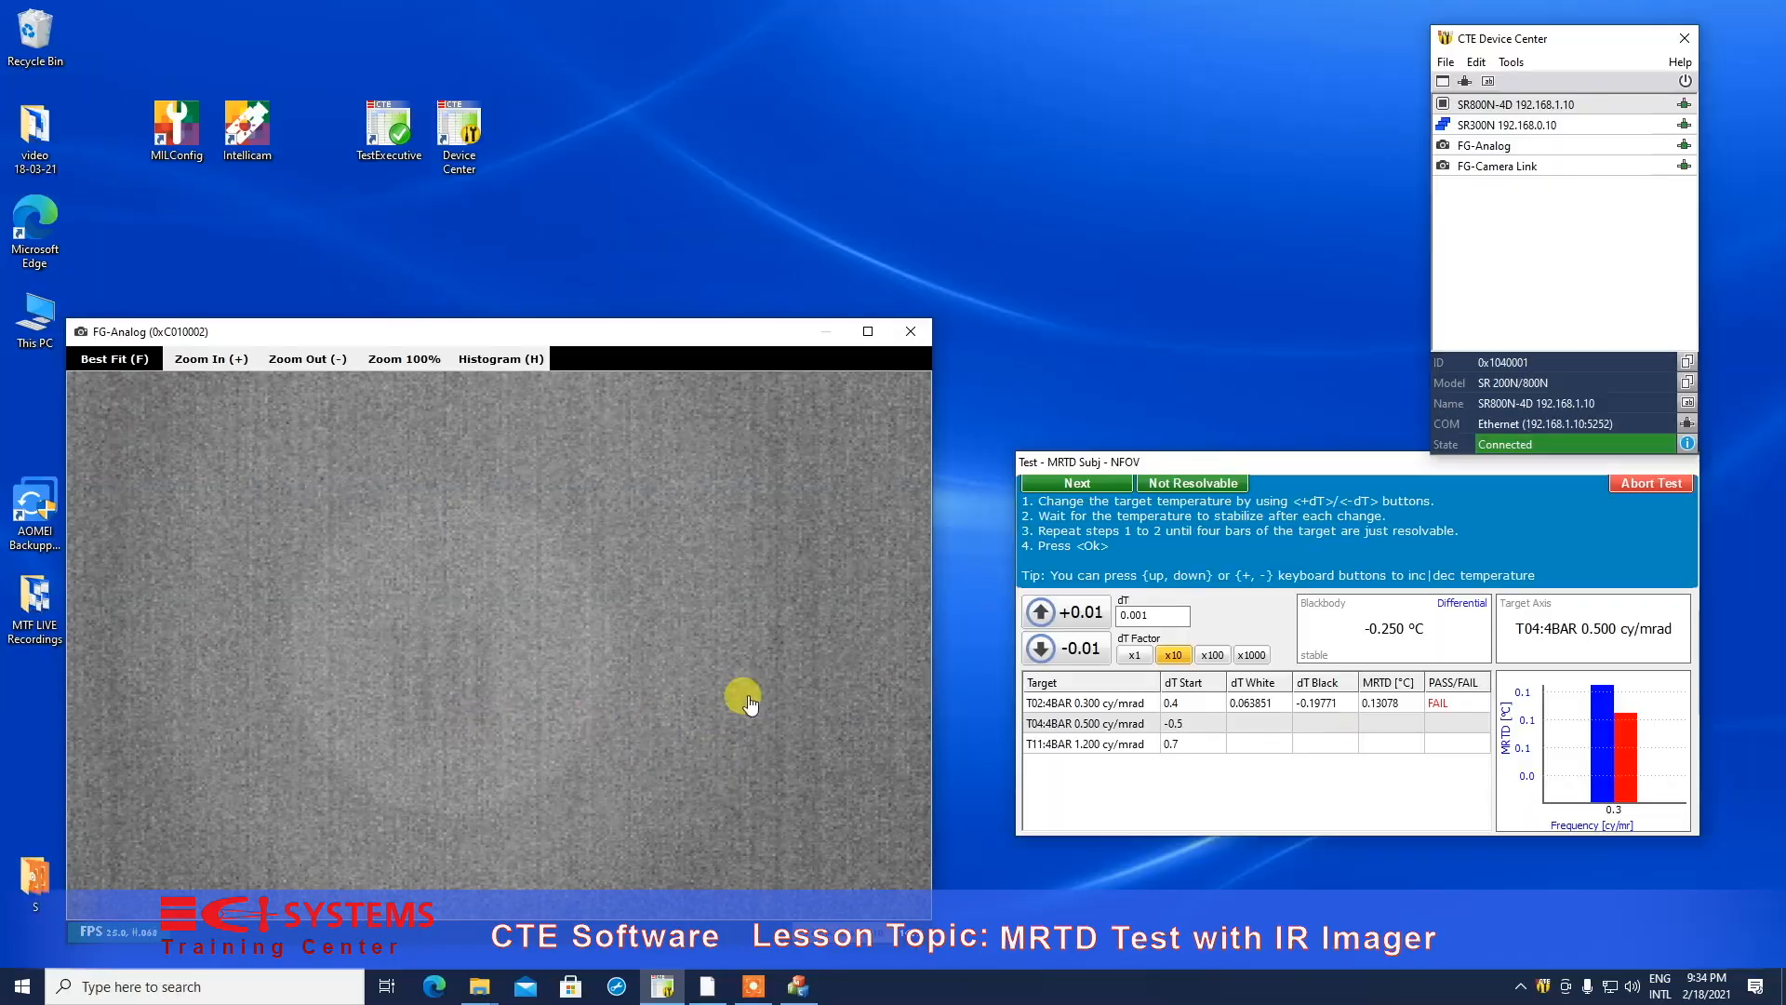
pyautogui.click(1137, 655)
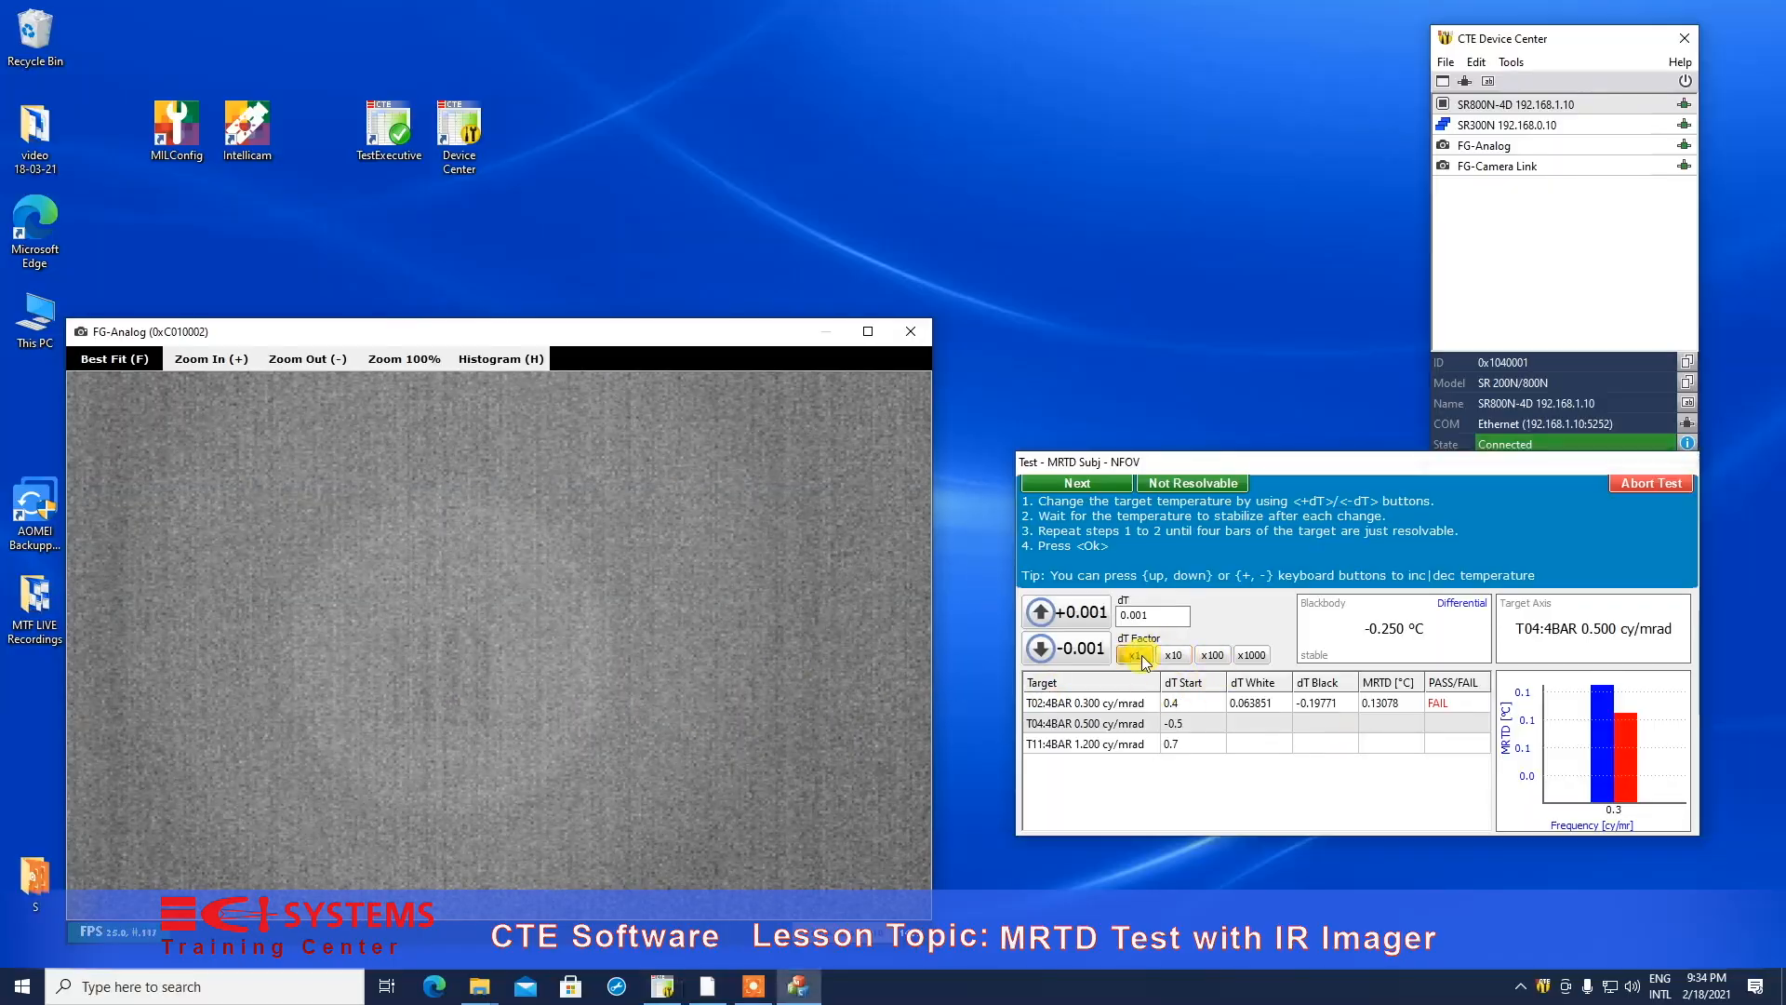
pyautogui.click(1042, 613)
pyautogui.click(1041, 612)
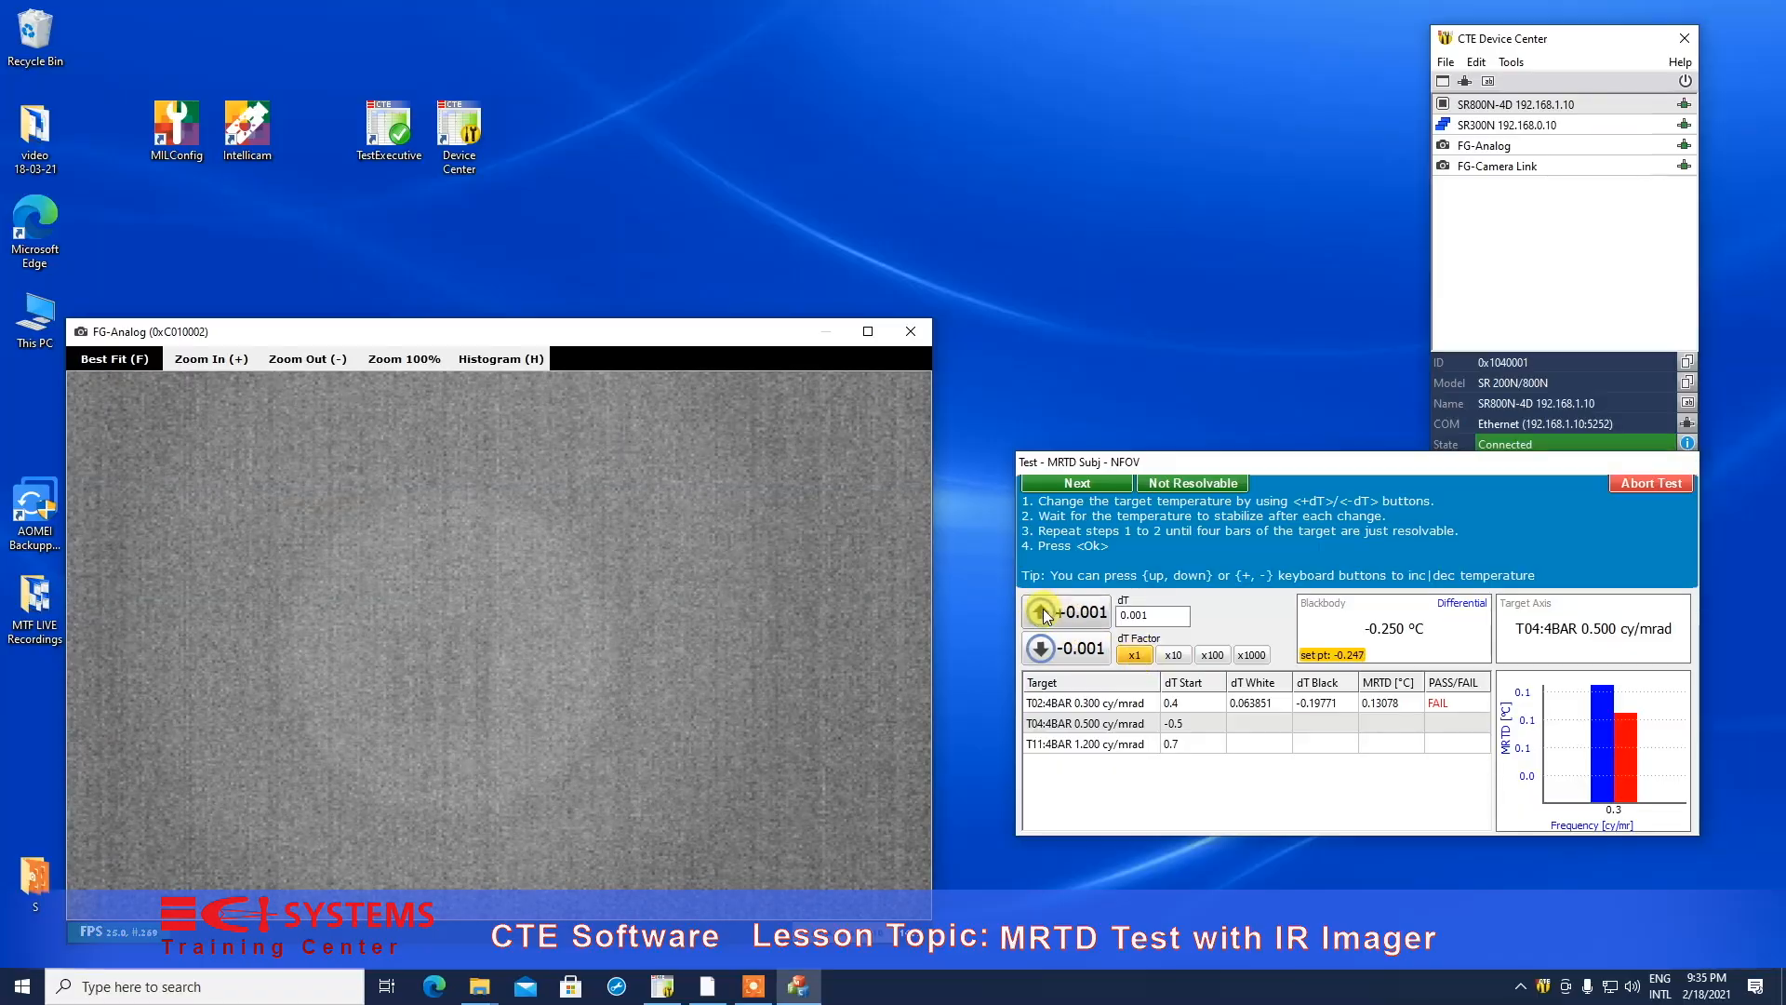
pyautogui.click(1042, 610)
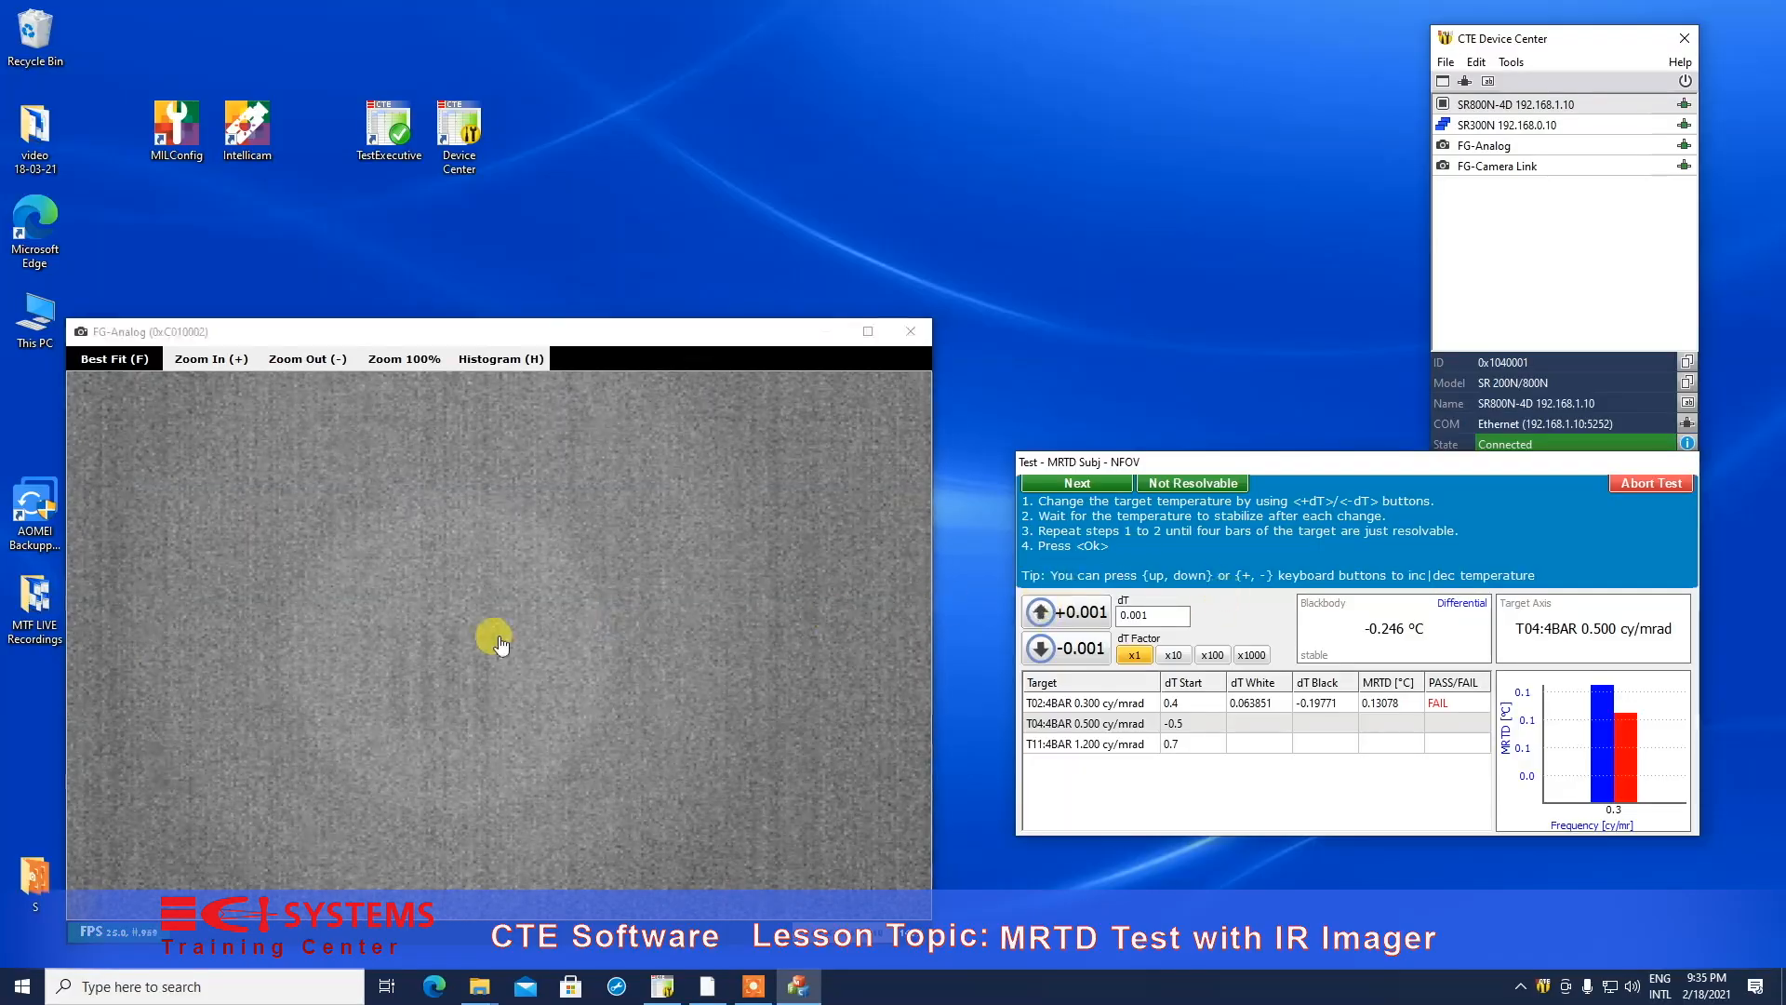
pyautogui.click(1091, 484)
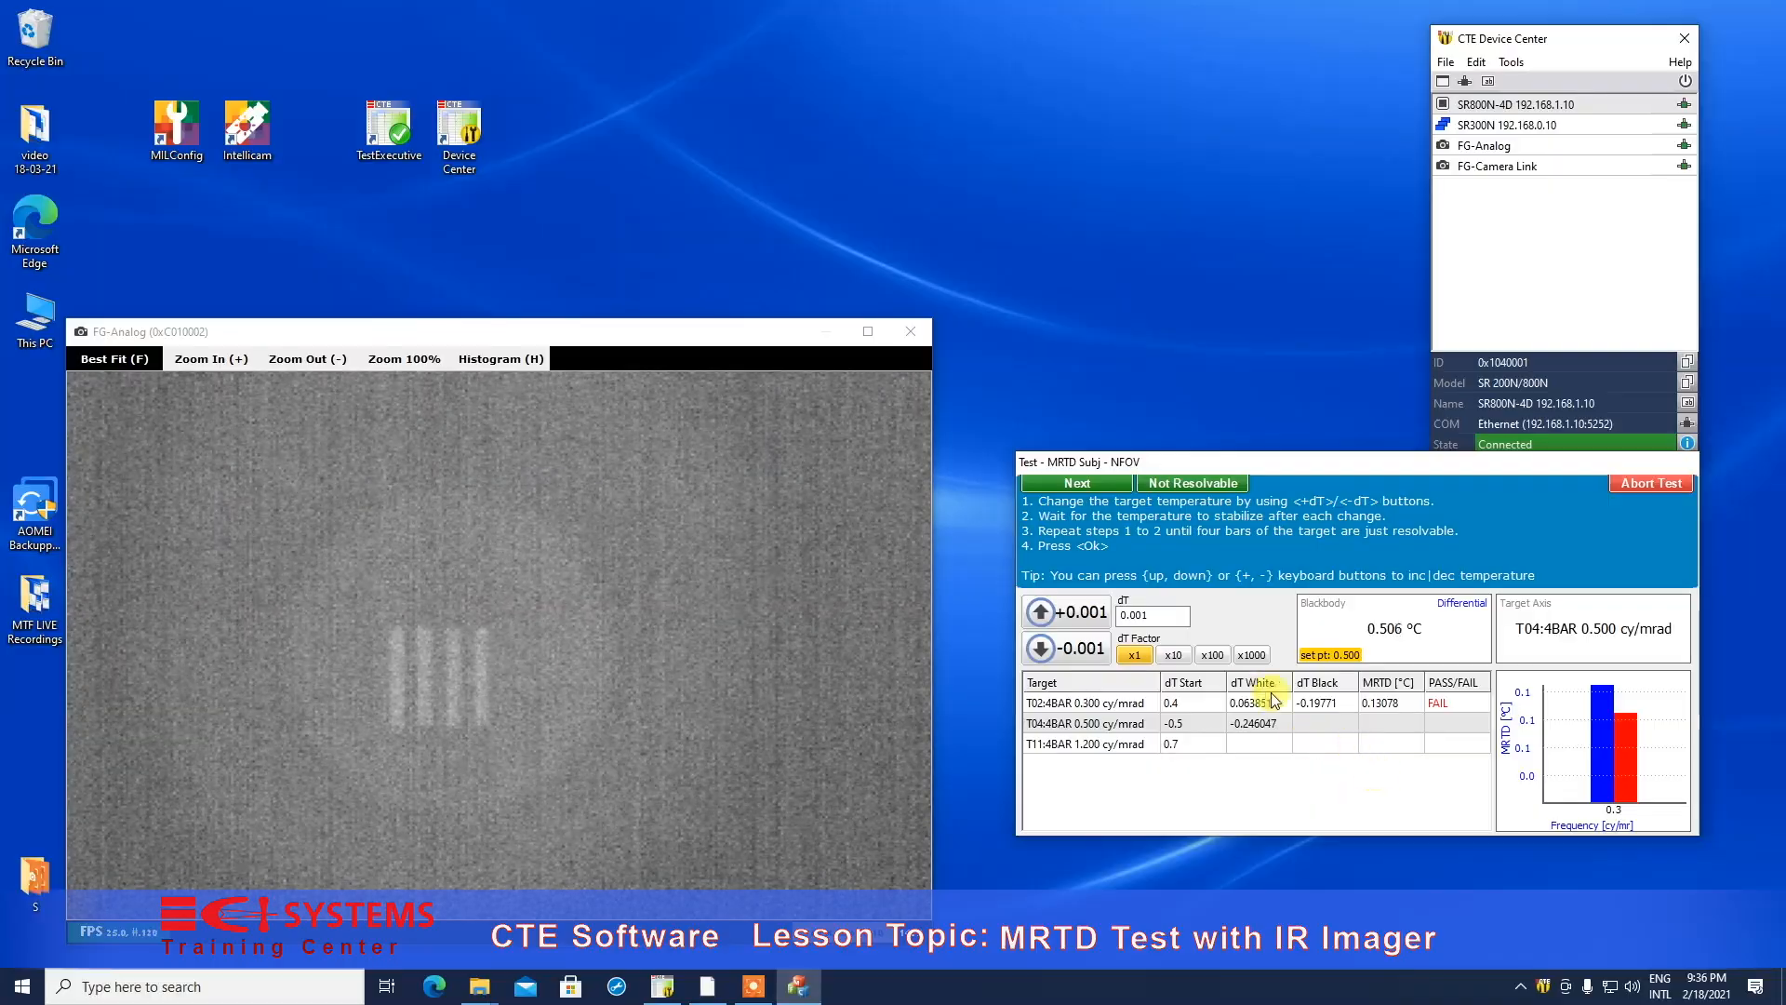
# Lower the positive differential for the 0.500 cy/mrad target to 0.1 °C in 0.1 °C increments, and raise it back to 0.2 °C.
pyautogui.click(1213, 656)
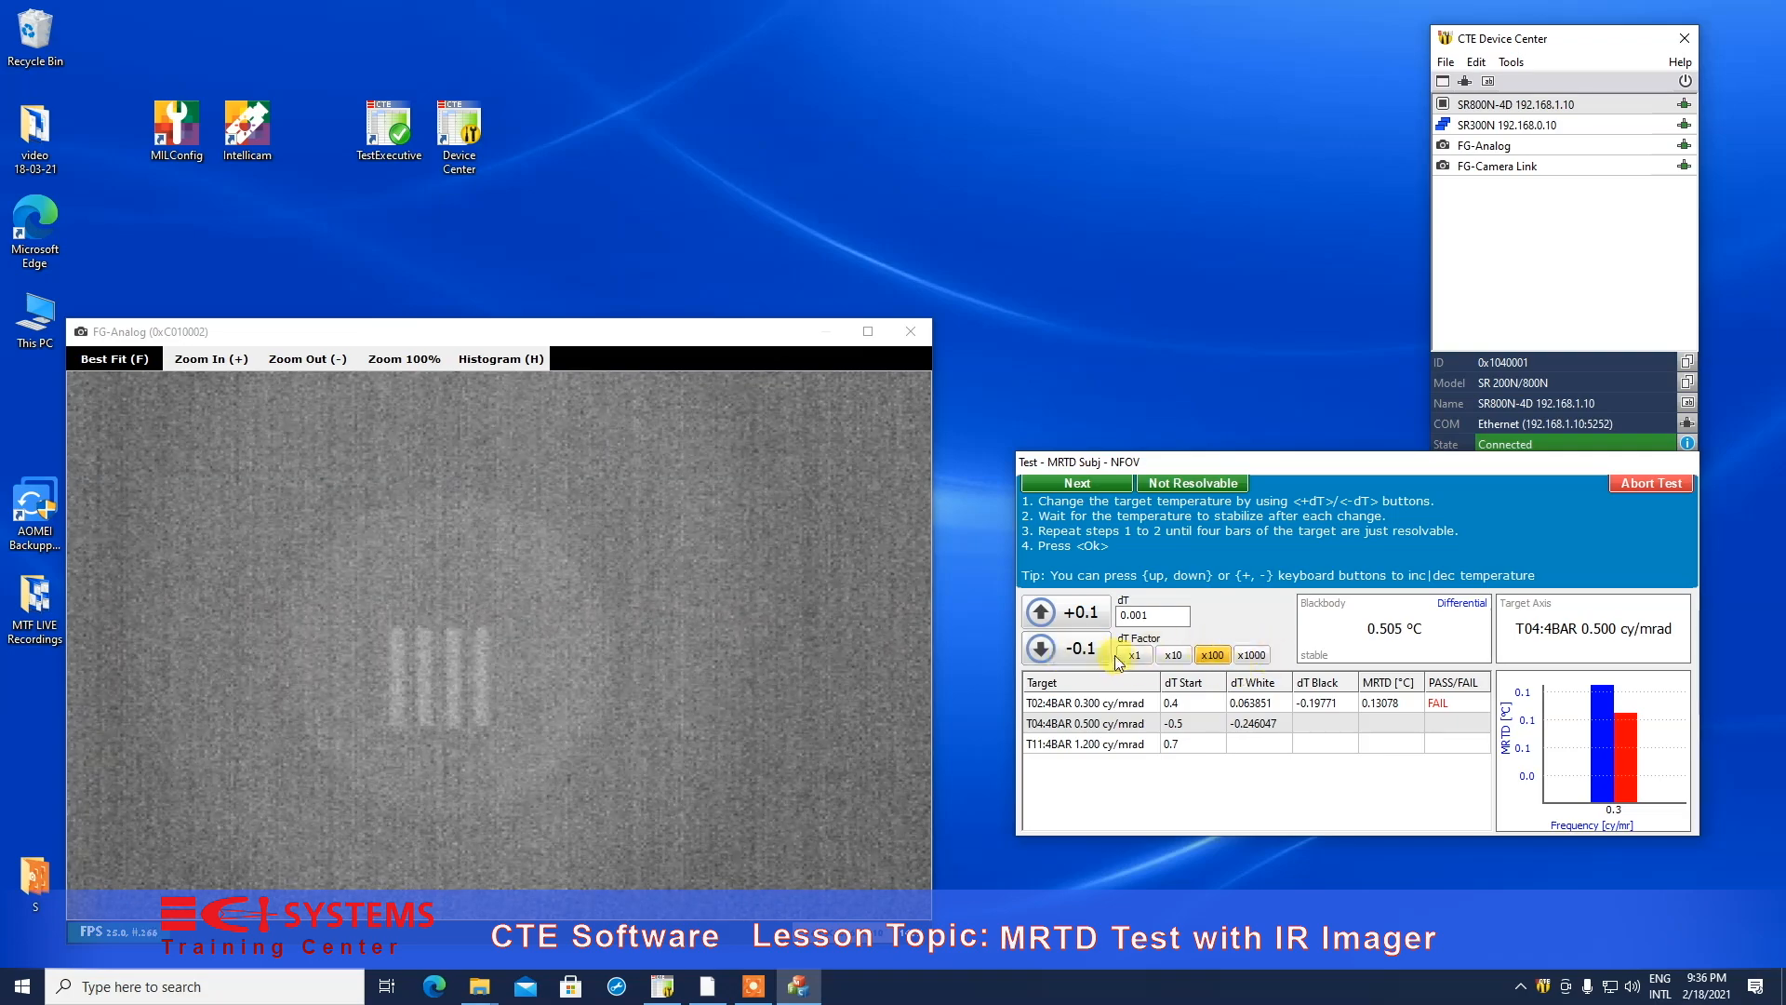
pyautogui.click(1046, 655)
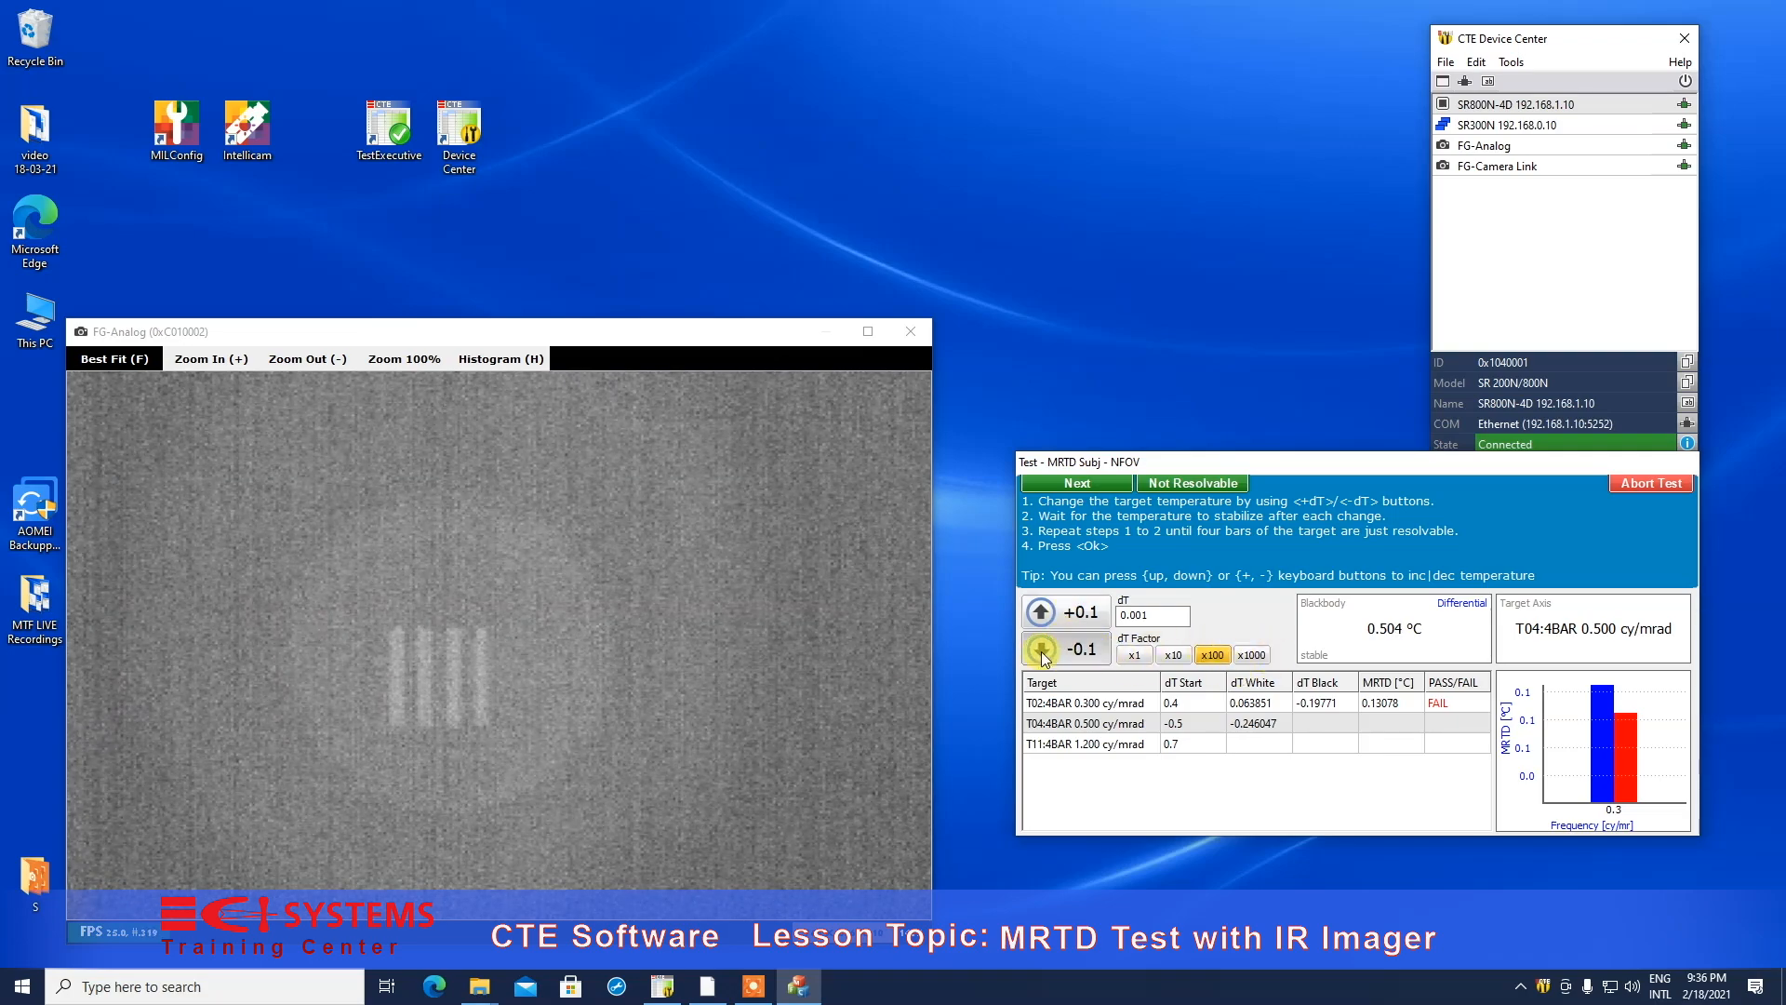
pyautogui.click(1046, 655)
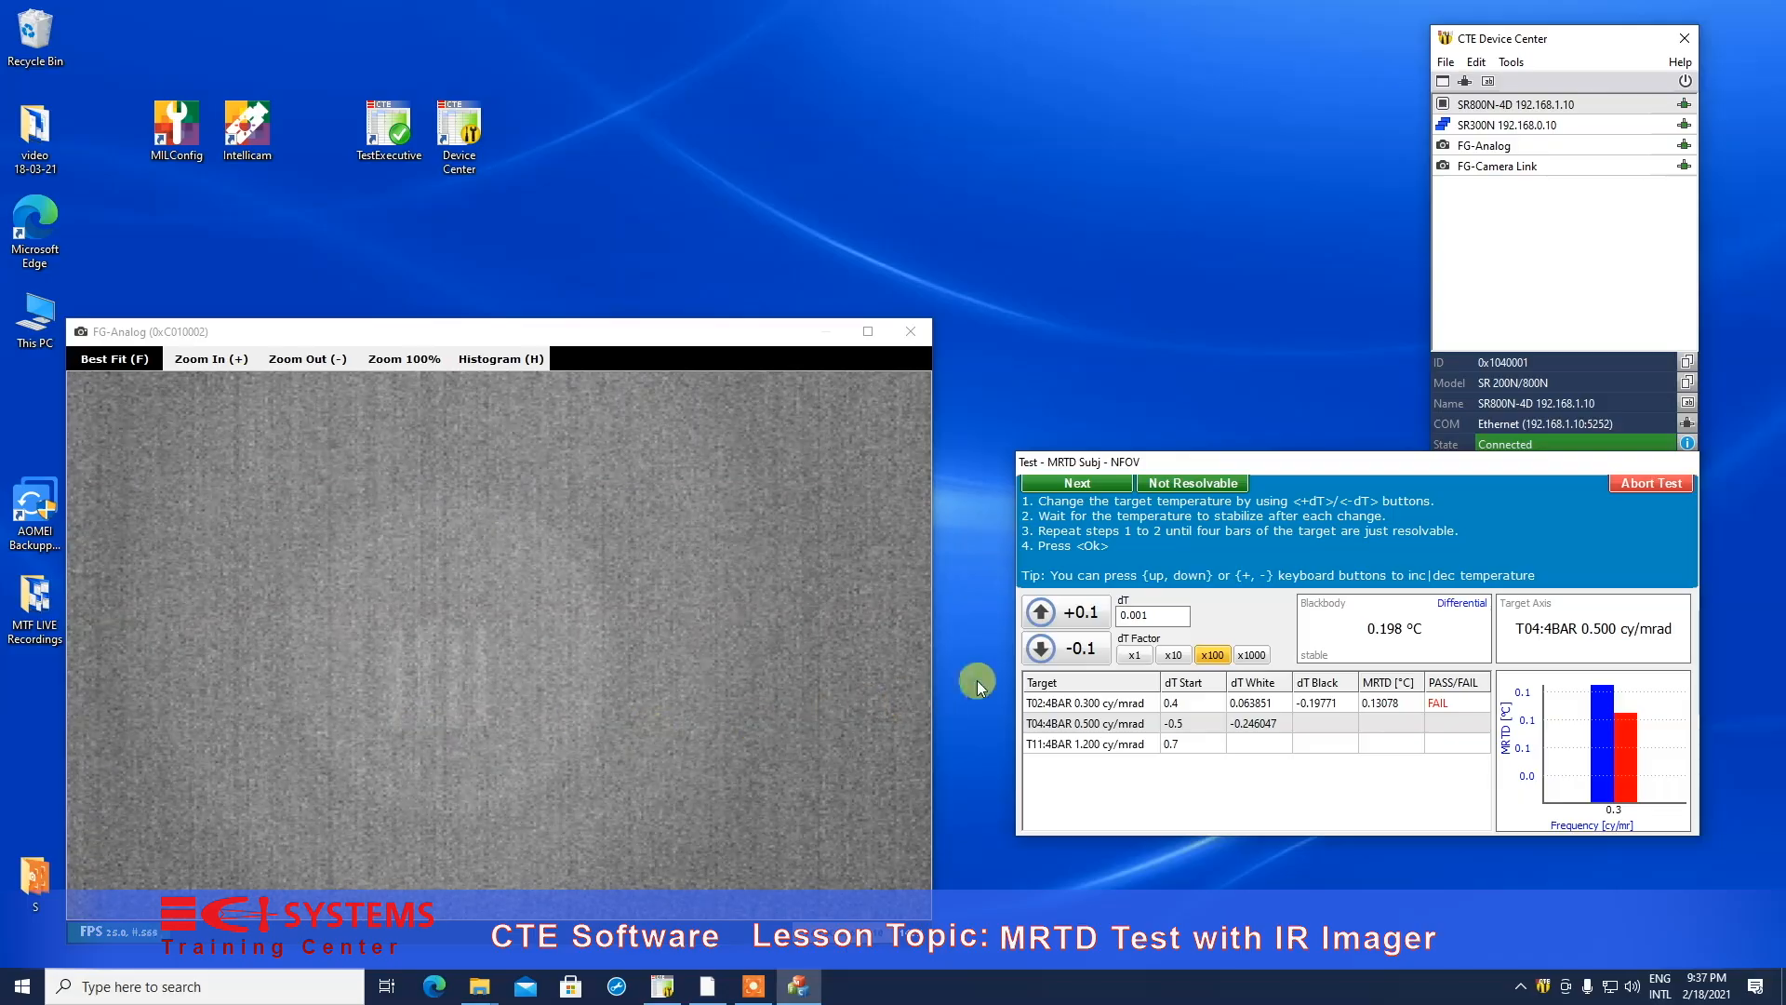
pyautogui.click(1047, 647)
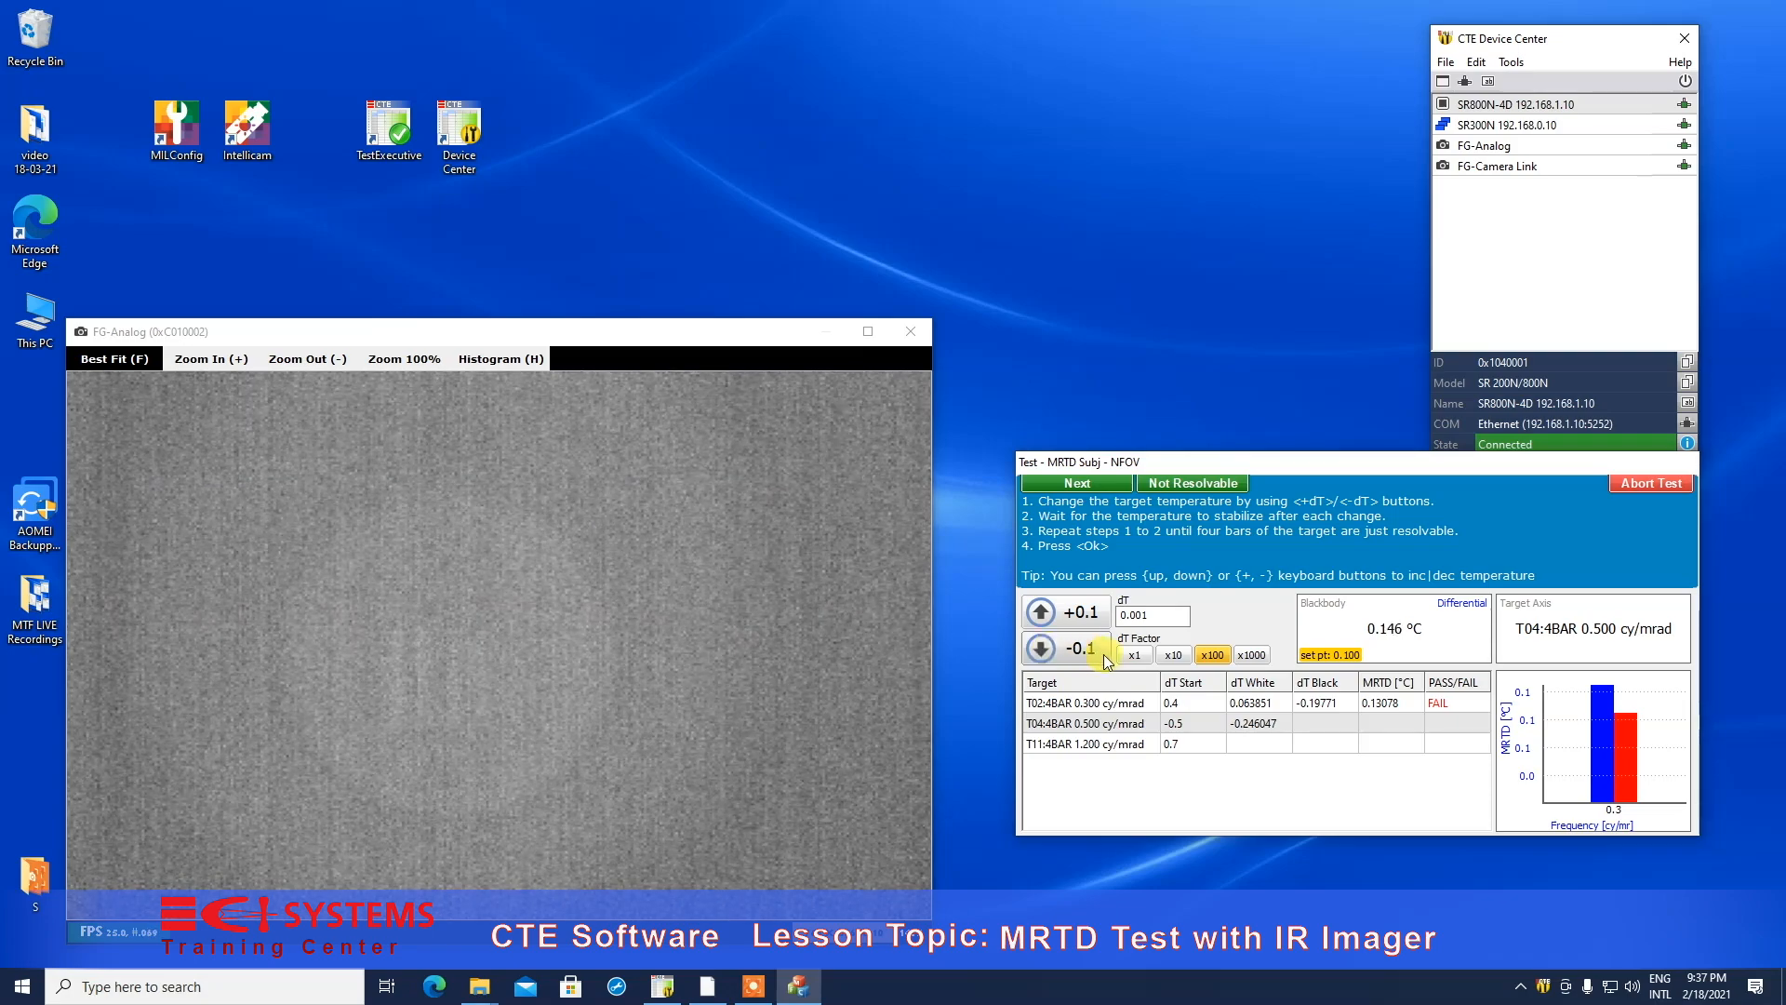
pyautogui.click(1047, 611)
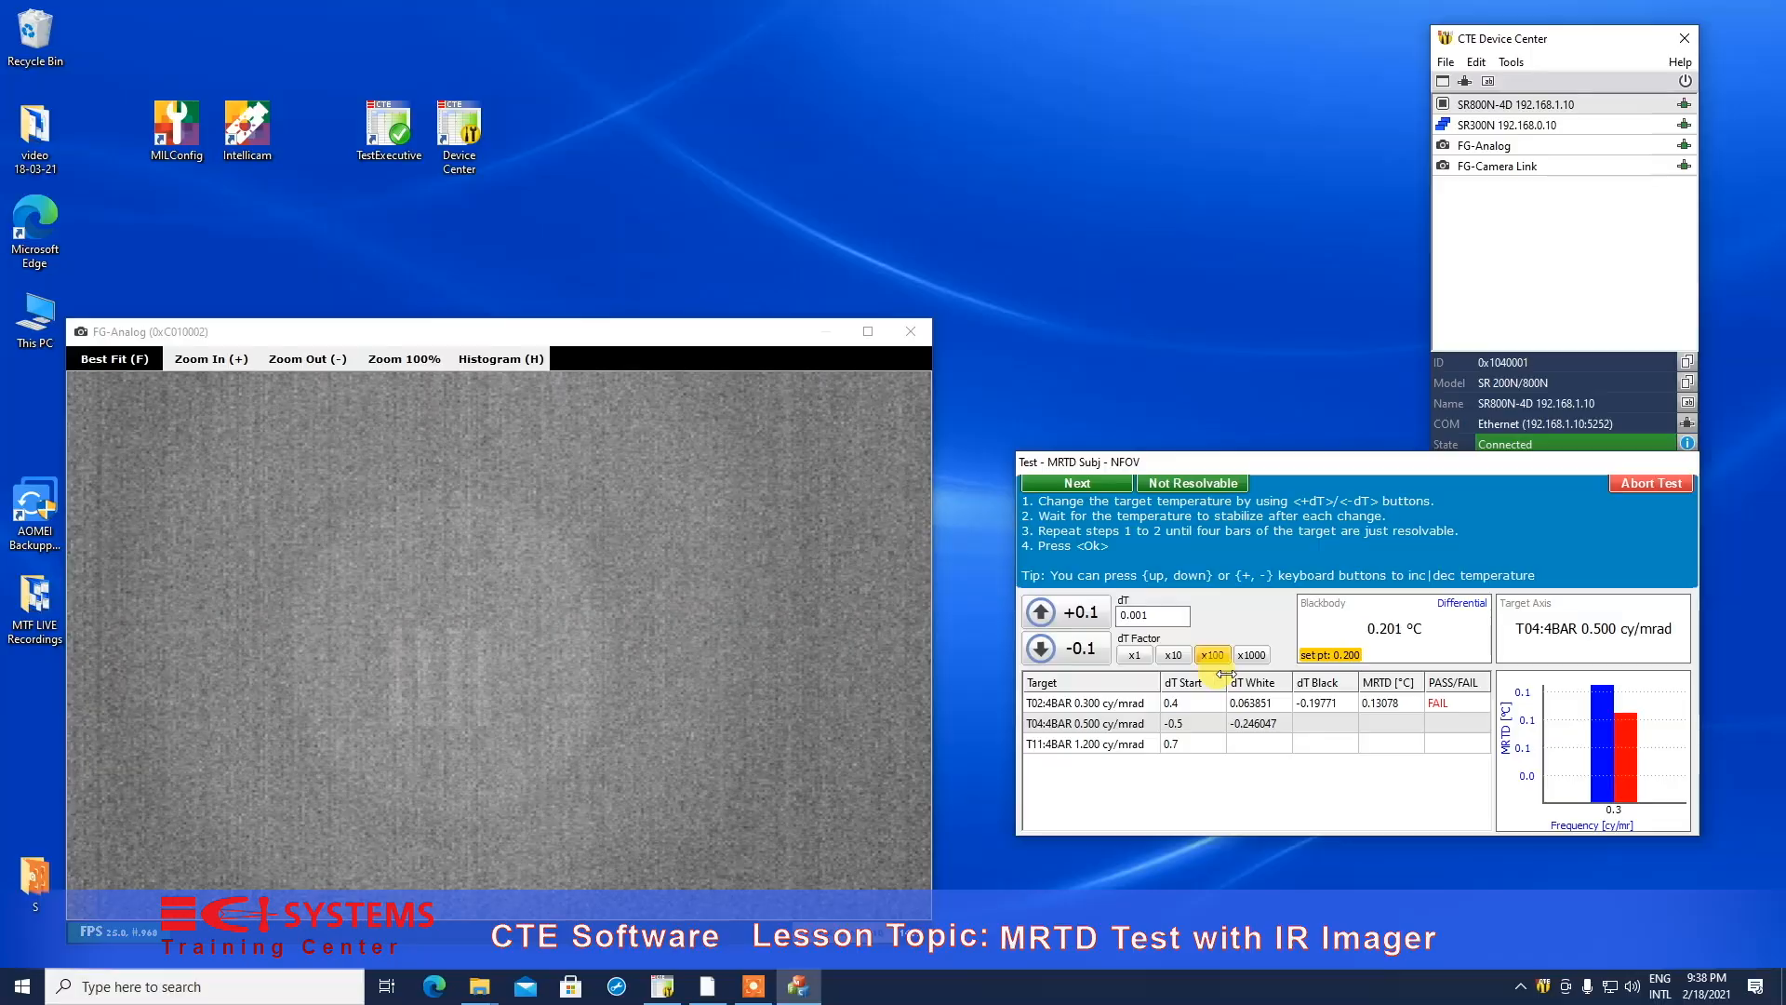
# Lower the positive differential for the 0.500 cy/mrad target to 0.15 °C in 0.01 °C increments.
pyautogui.click(1174, 655)
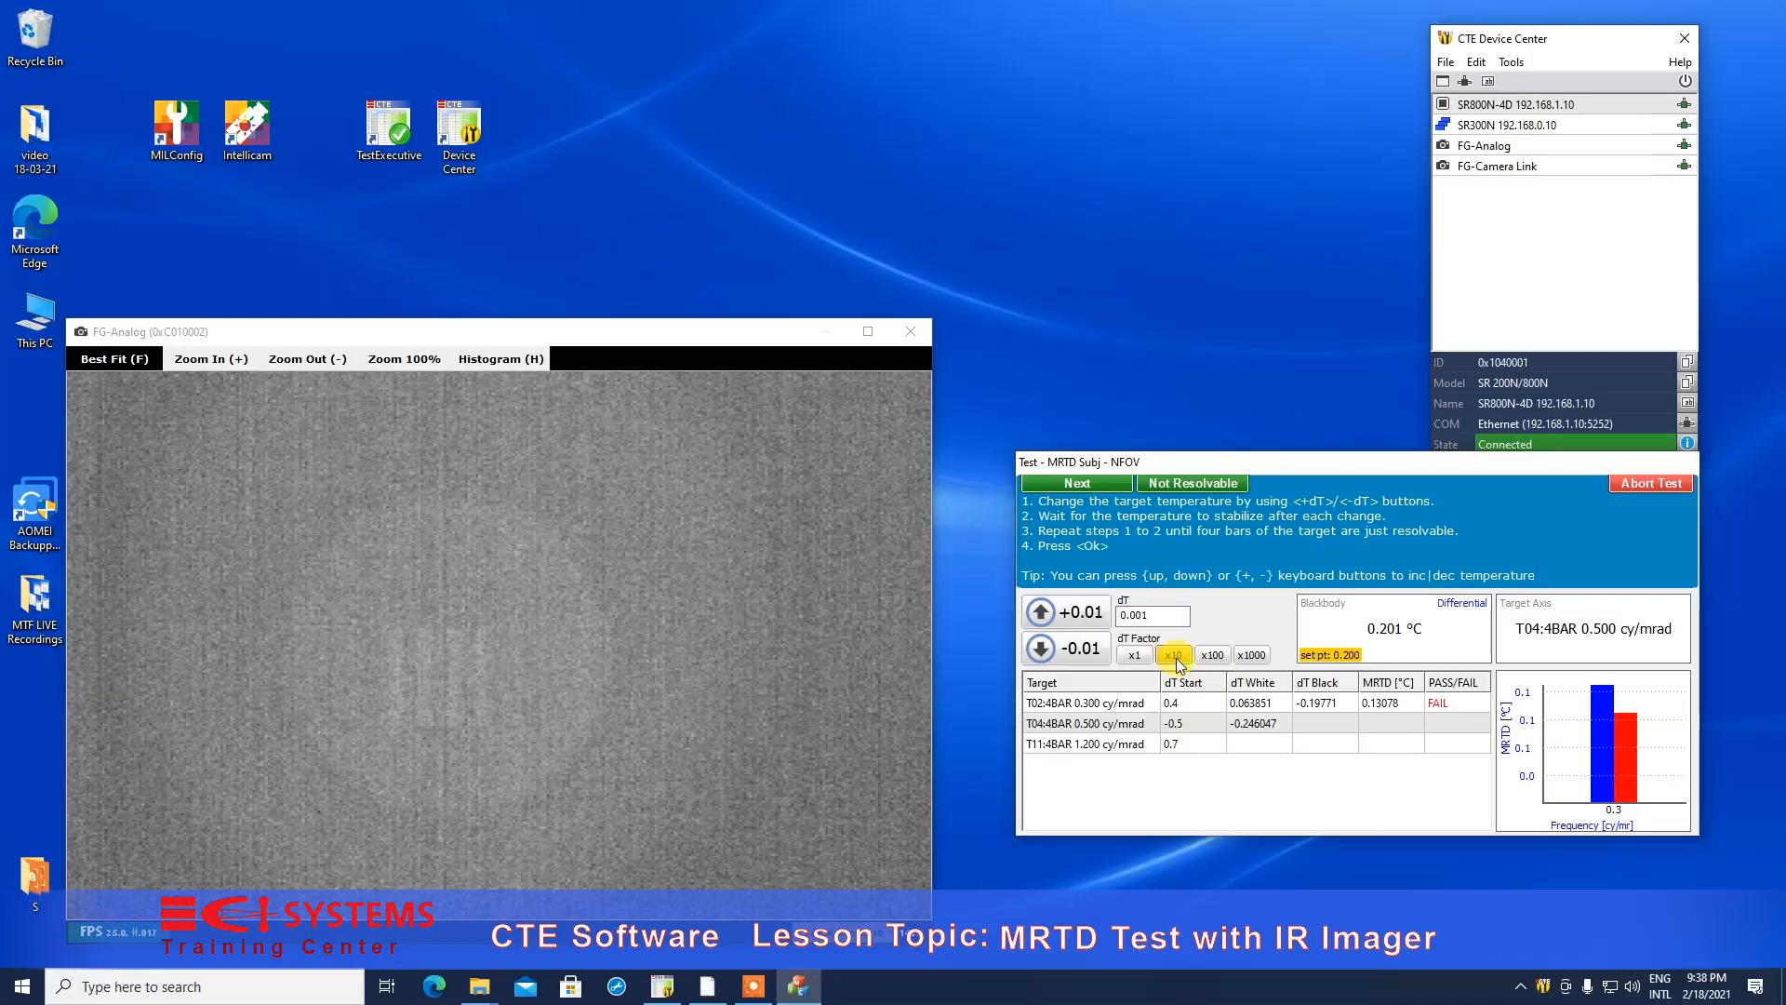
pyautogui.click(1052, 649)
pyautogui.click(1052, 649)
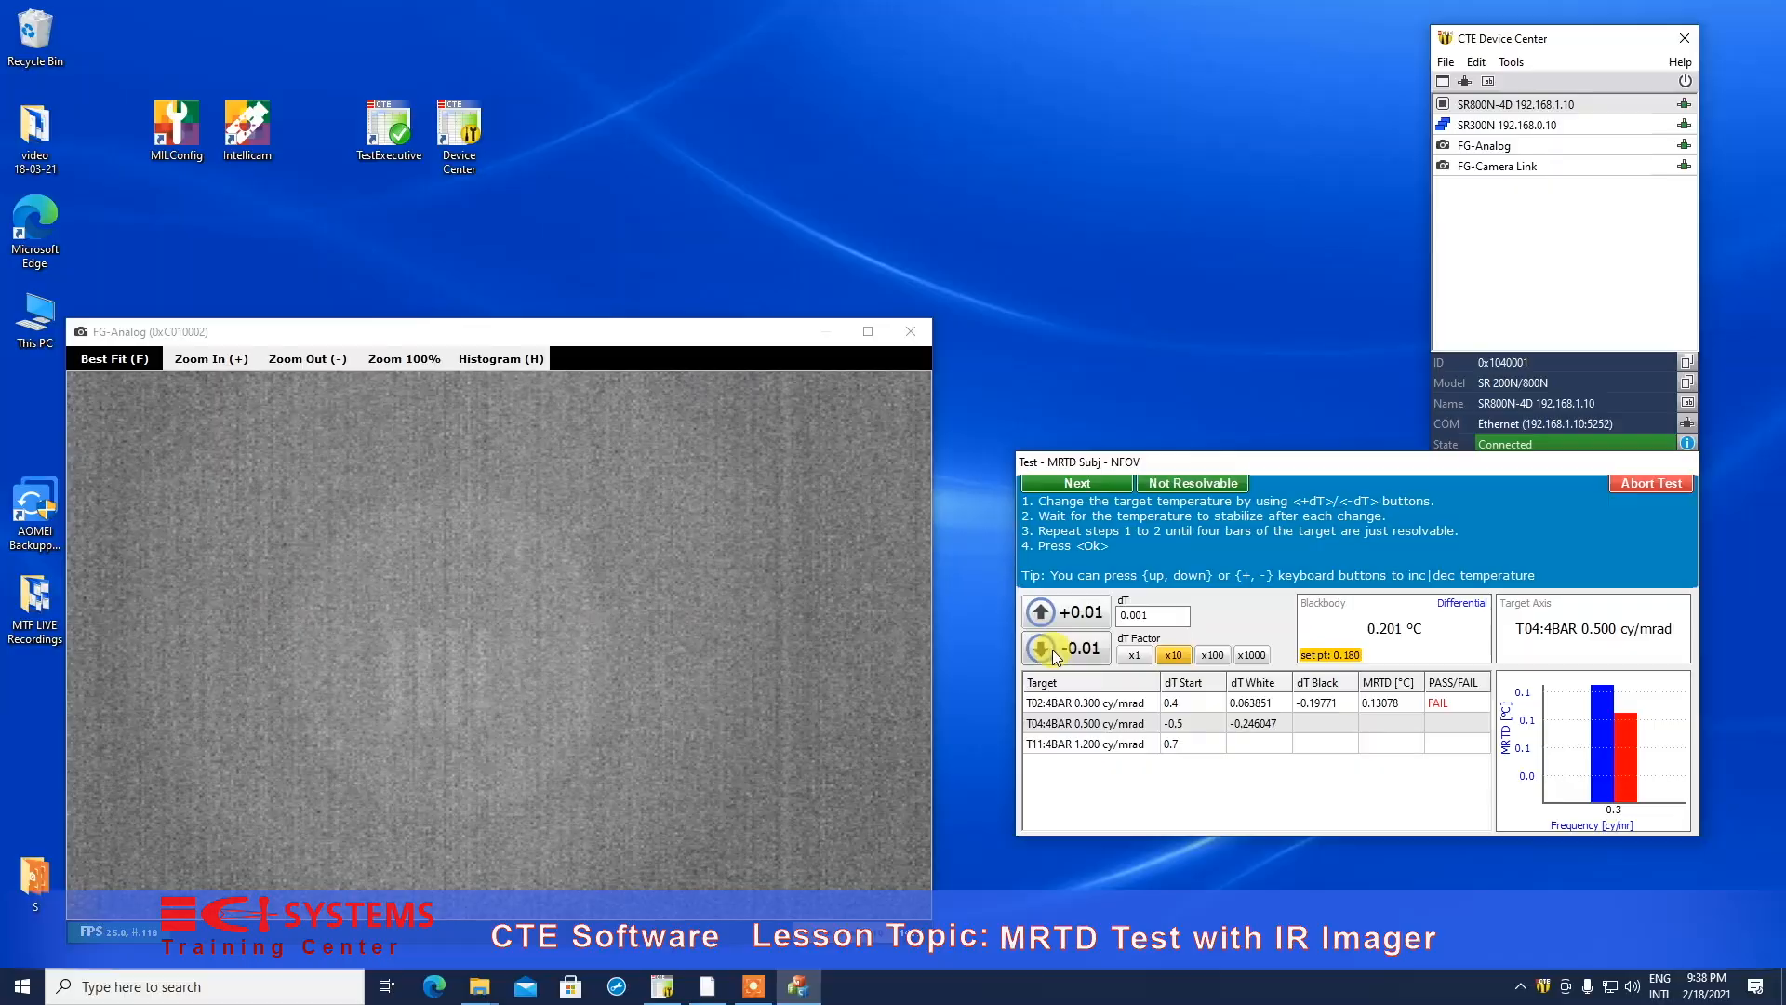
pyautogui.click(1052, 649)
pyautogui.click(1052, 649)
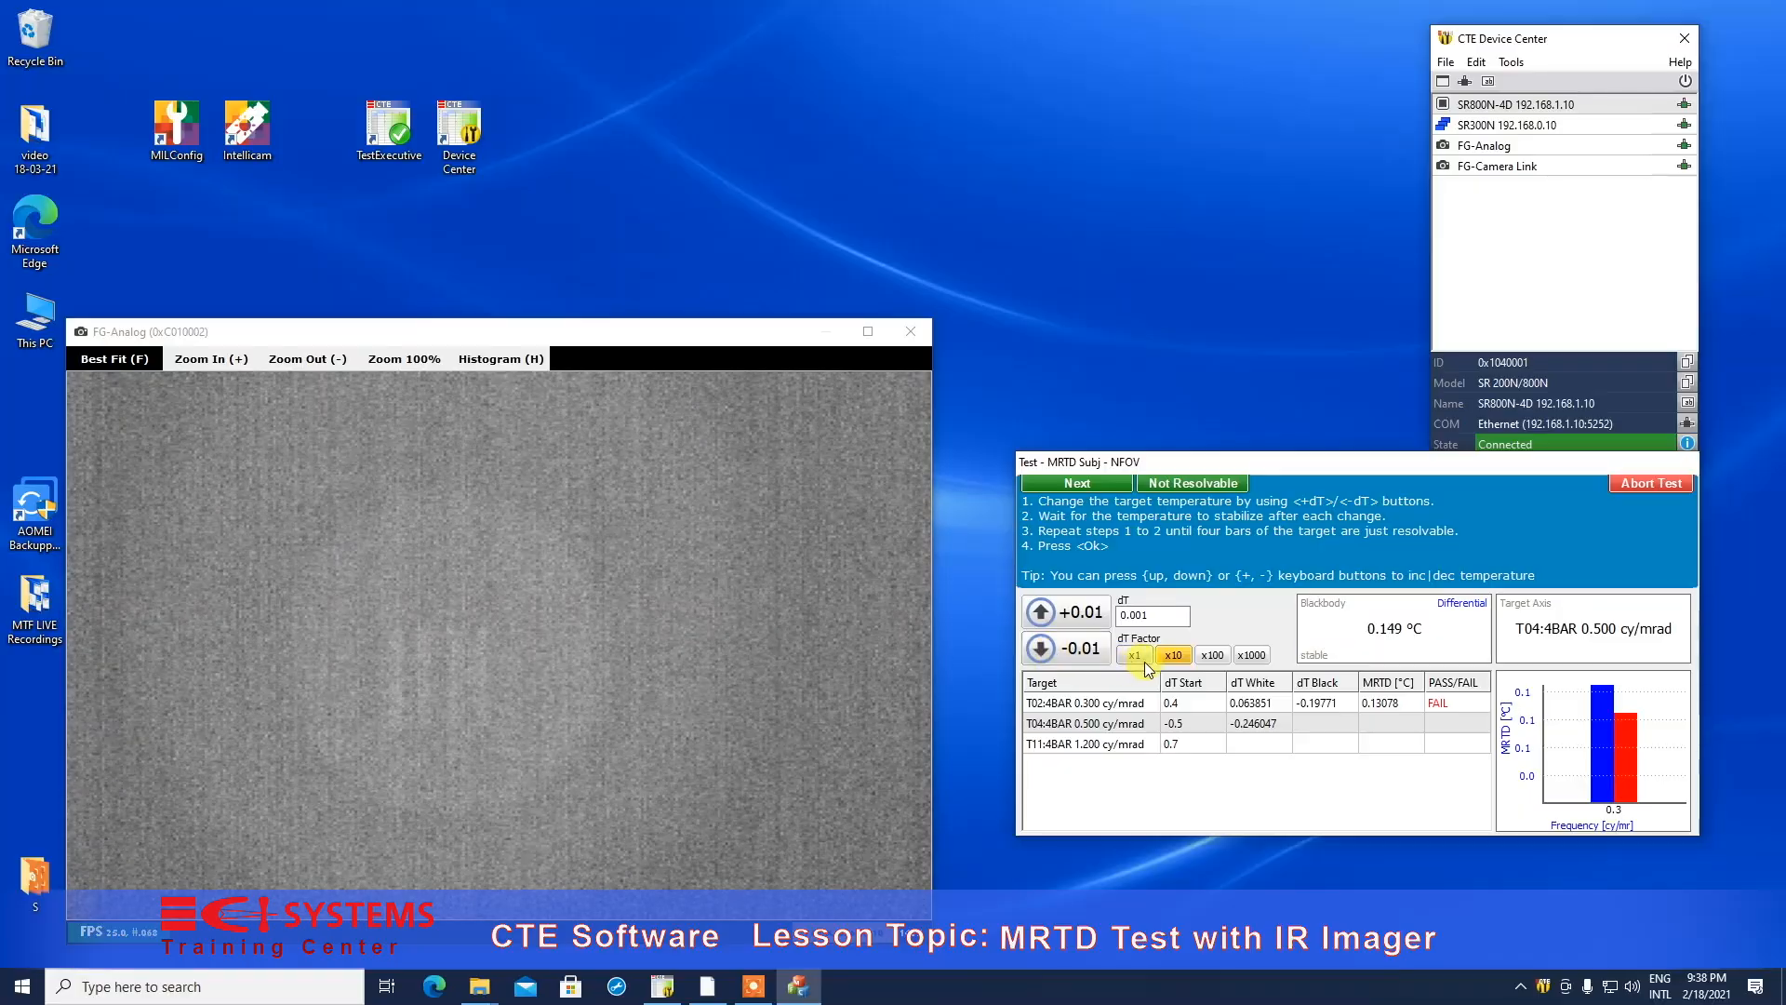
# Lower the positive differential for the 0.500 cy/mrad target to about 0.146 °C in 0.001 °C increments.
pyautogui.click(1131, 656)
pyautogui.click(1044, 654)
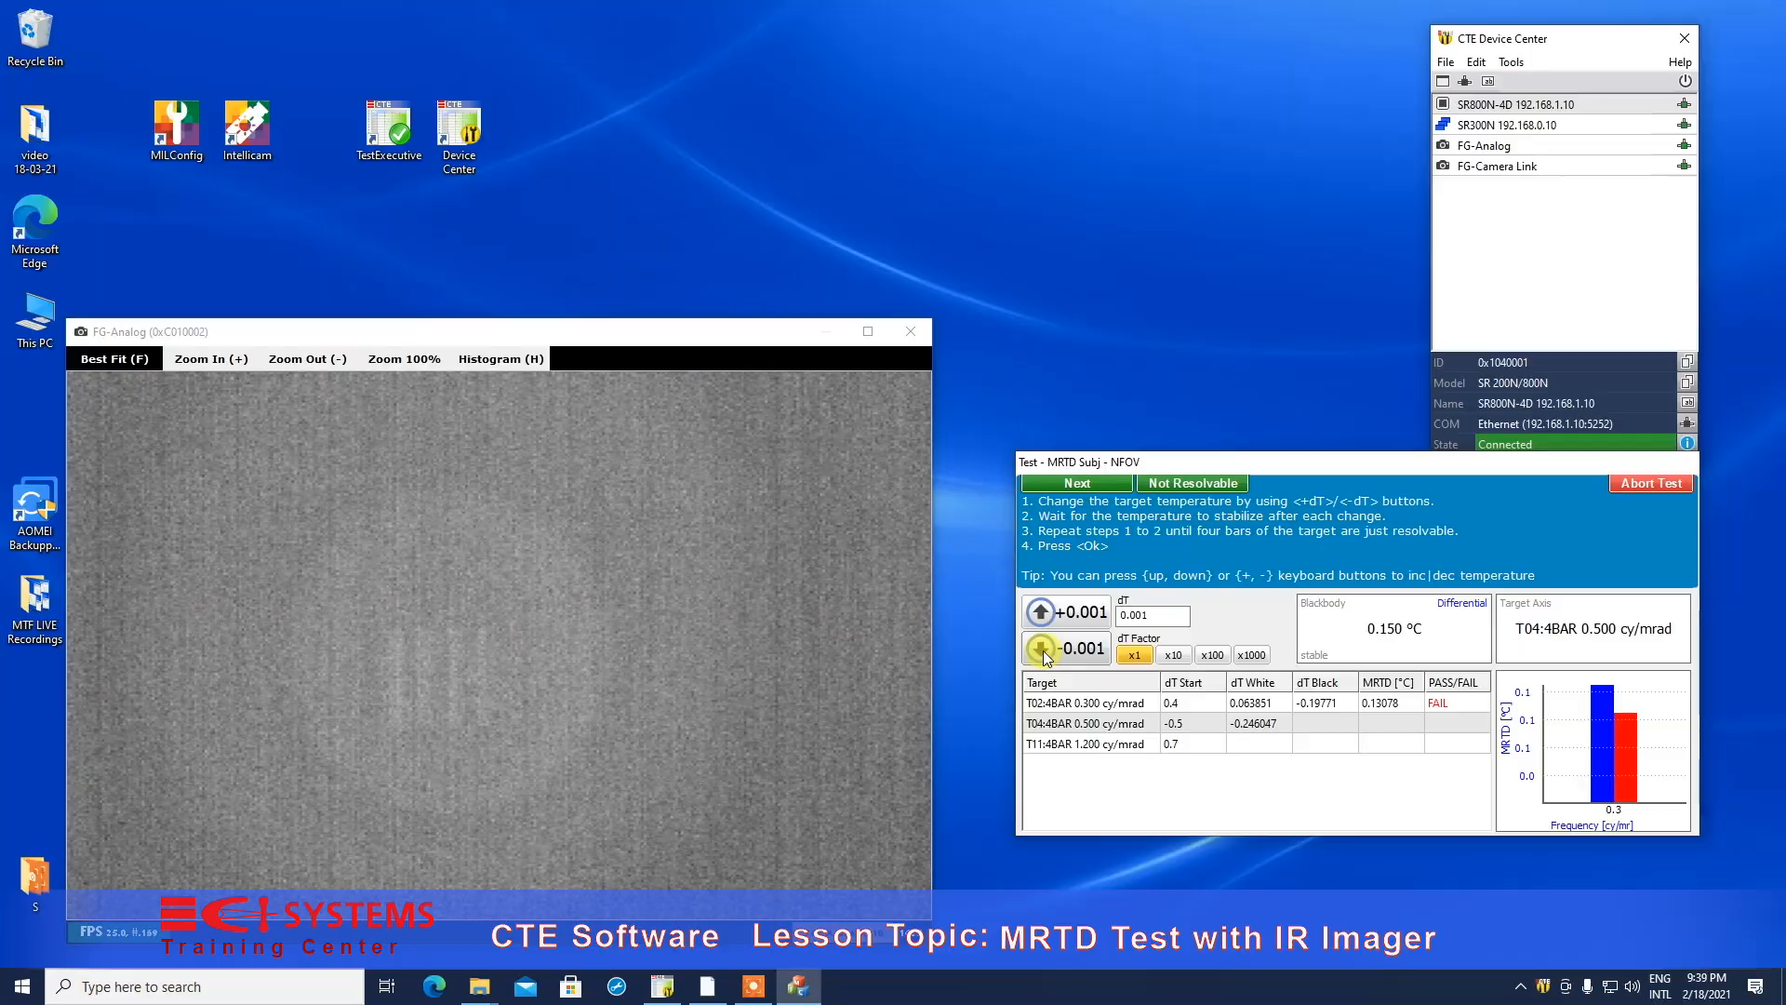
pyautogui.click(1044, 654)
pyautogui.click(1043, 654)
pyautogui.click(1044, 654)
pyautogui.click(1045, 656)
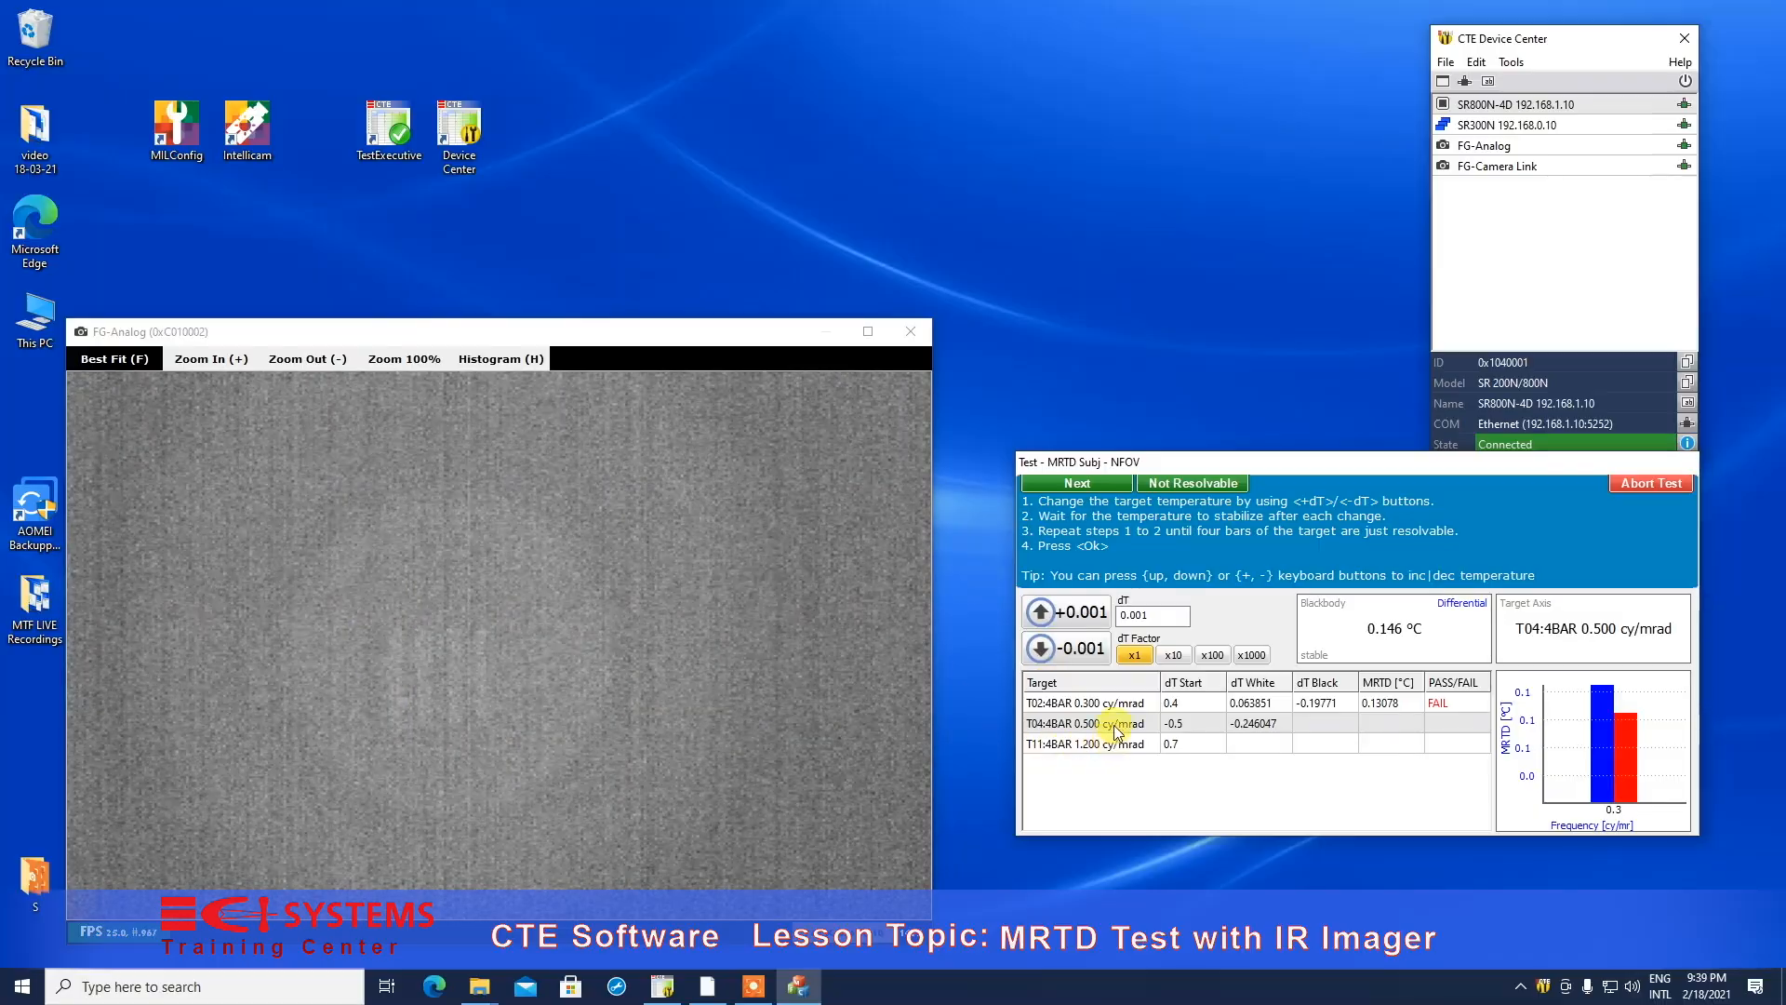
# Refine the positive differential for the 0.500 cy/mrad target to about 0.139 °C in 0.001 °C increments.
pyautogui.click(1048, 655)
pyautogui.click(1048, 655)
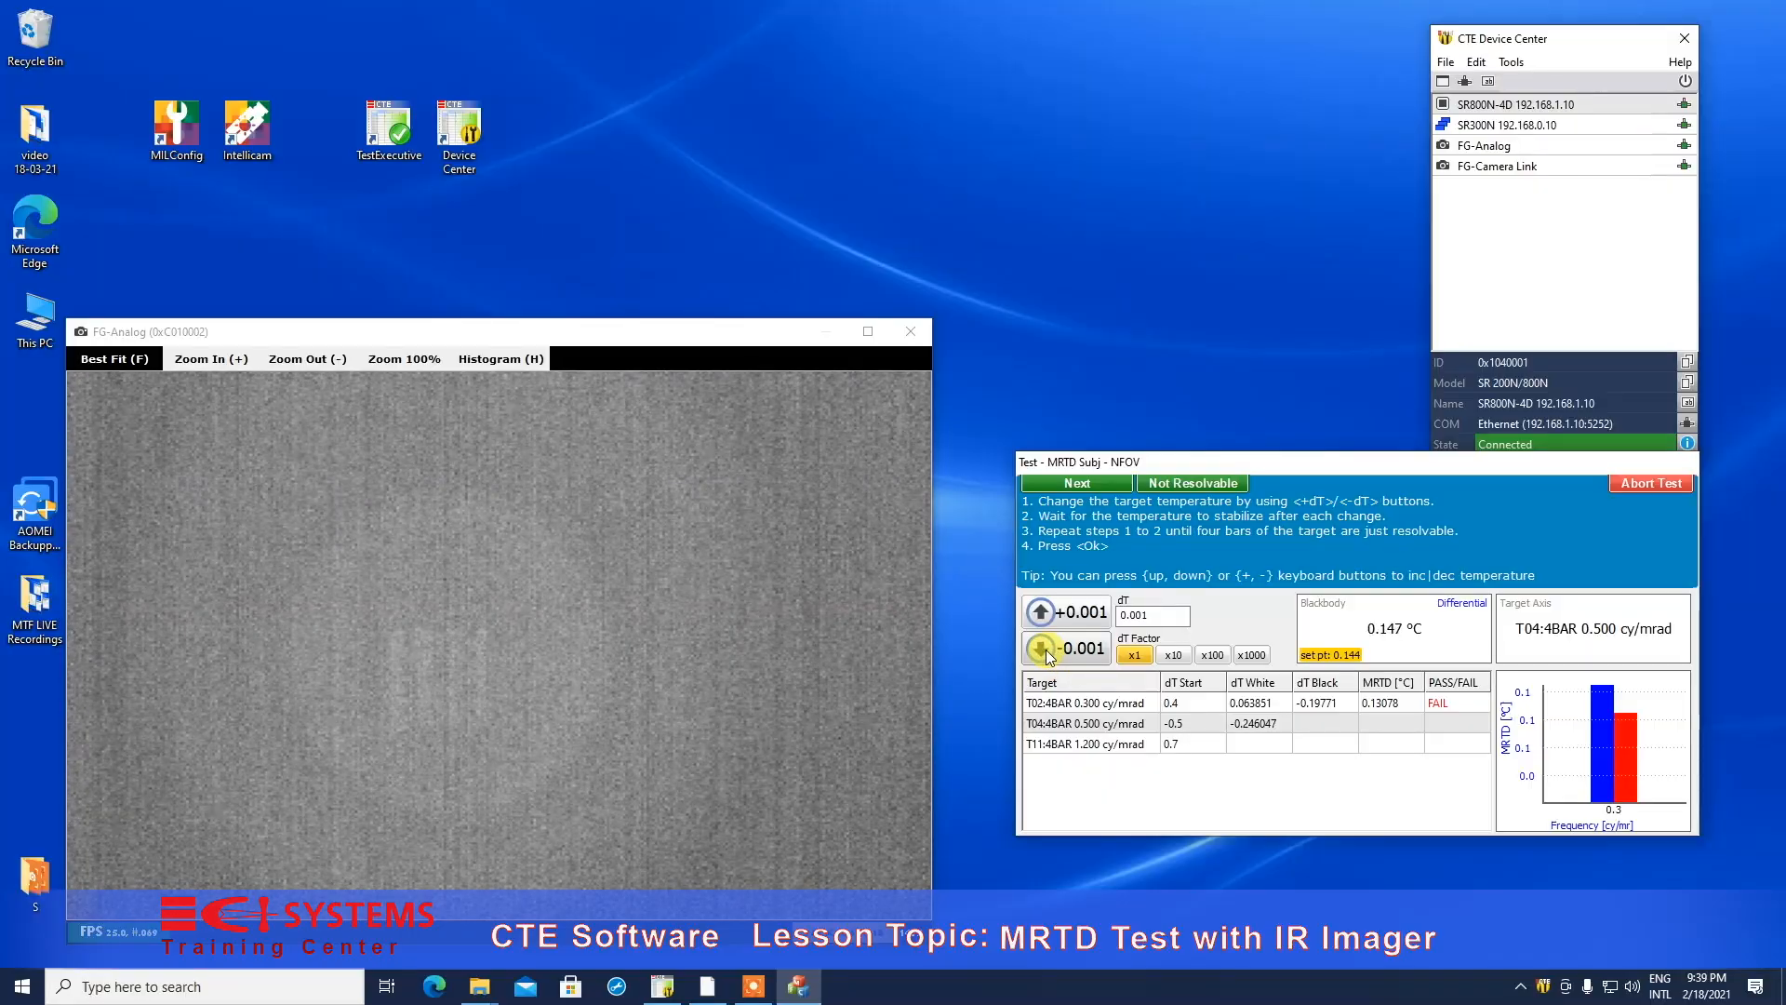
pyautogui.click(1048, 655)
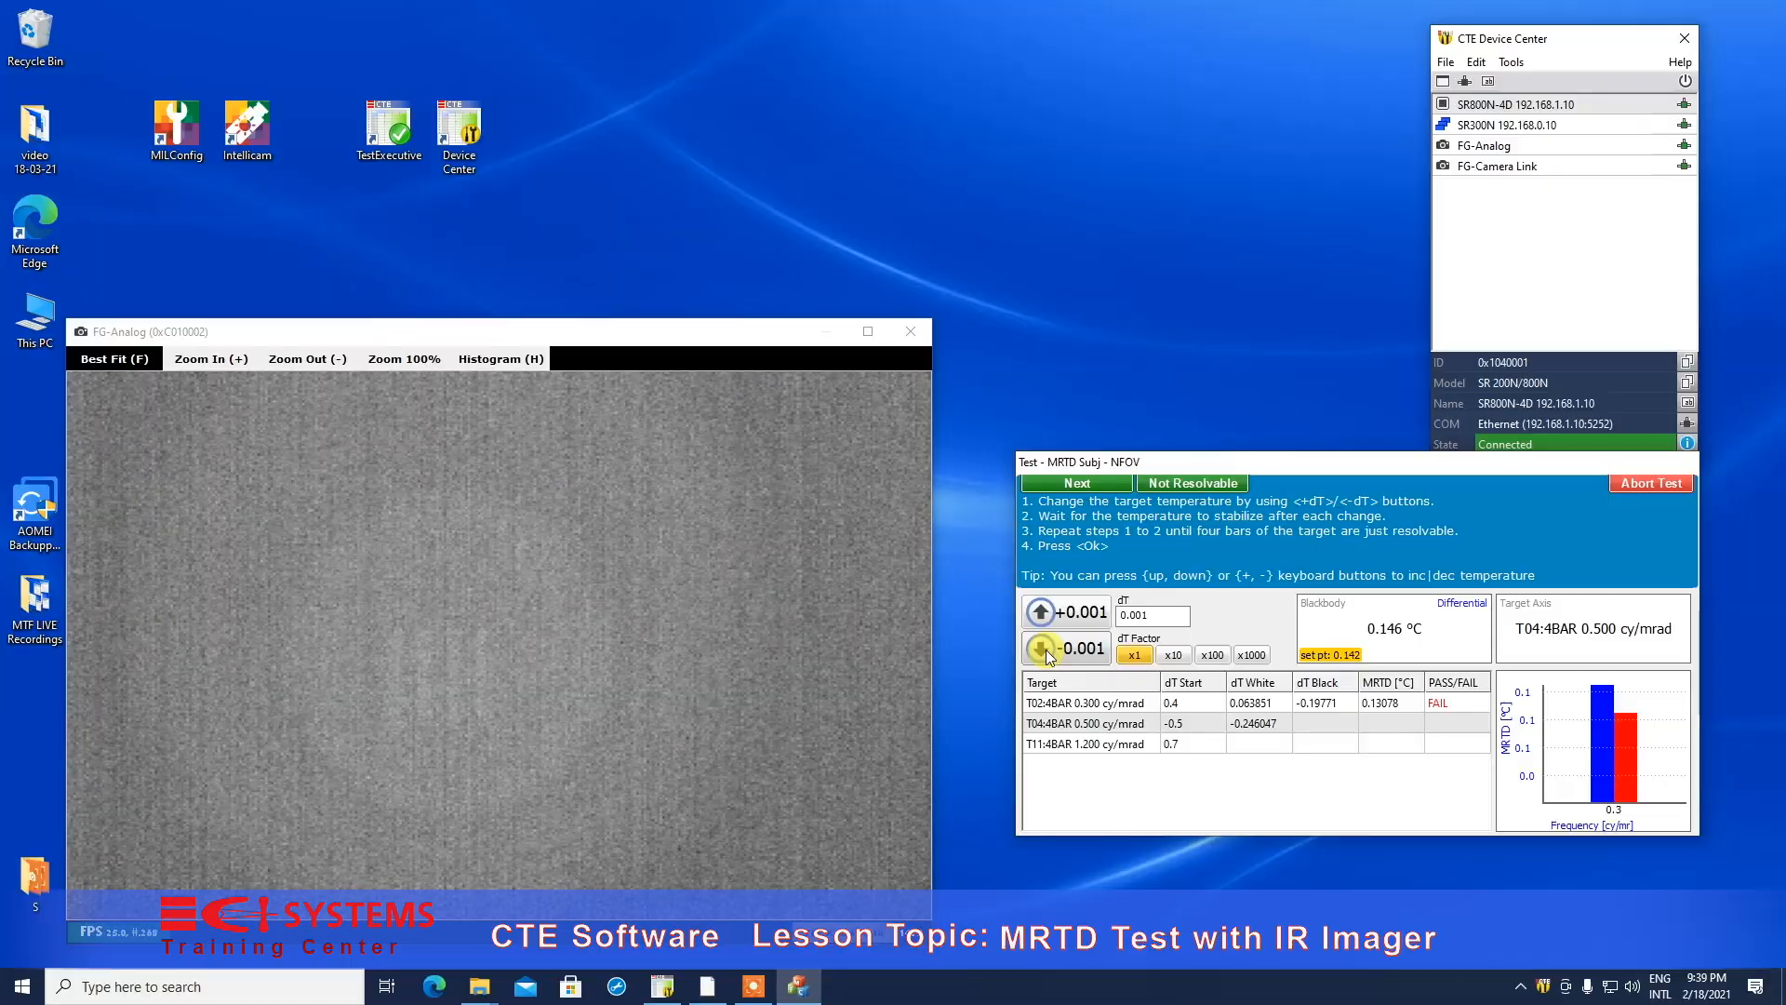
pyautogui.click(1046, 649)
pyautogui.click(1045, 649)
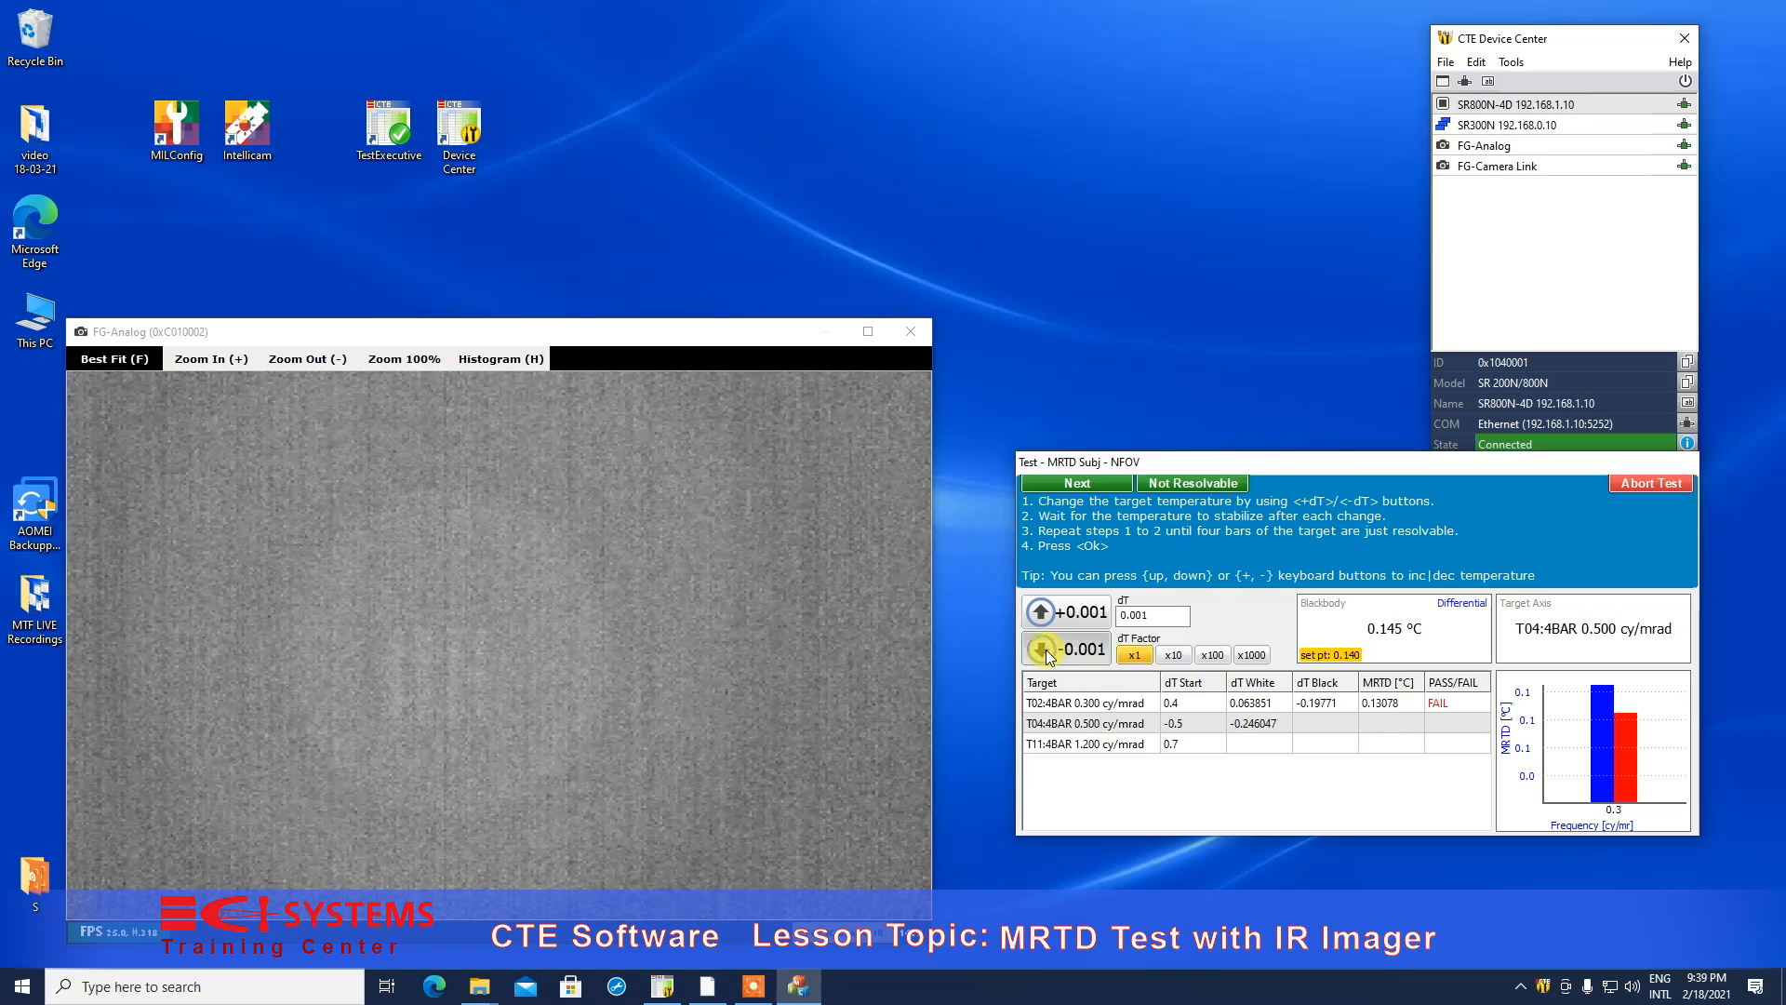
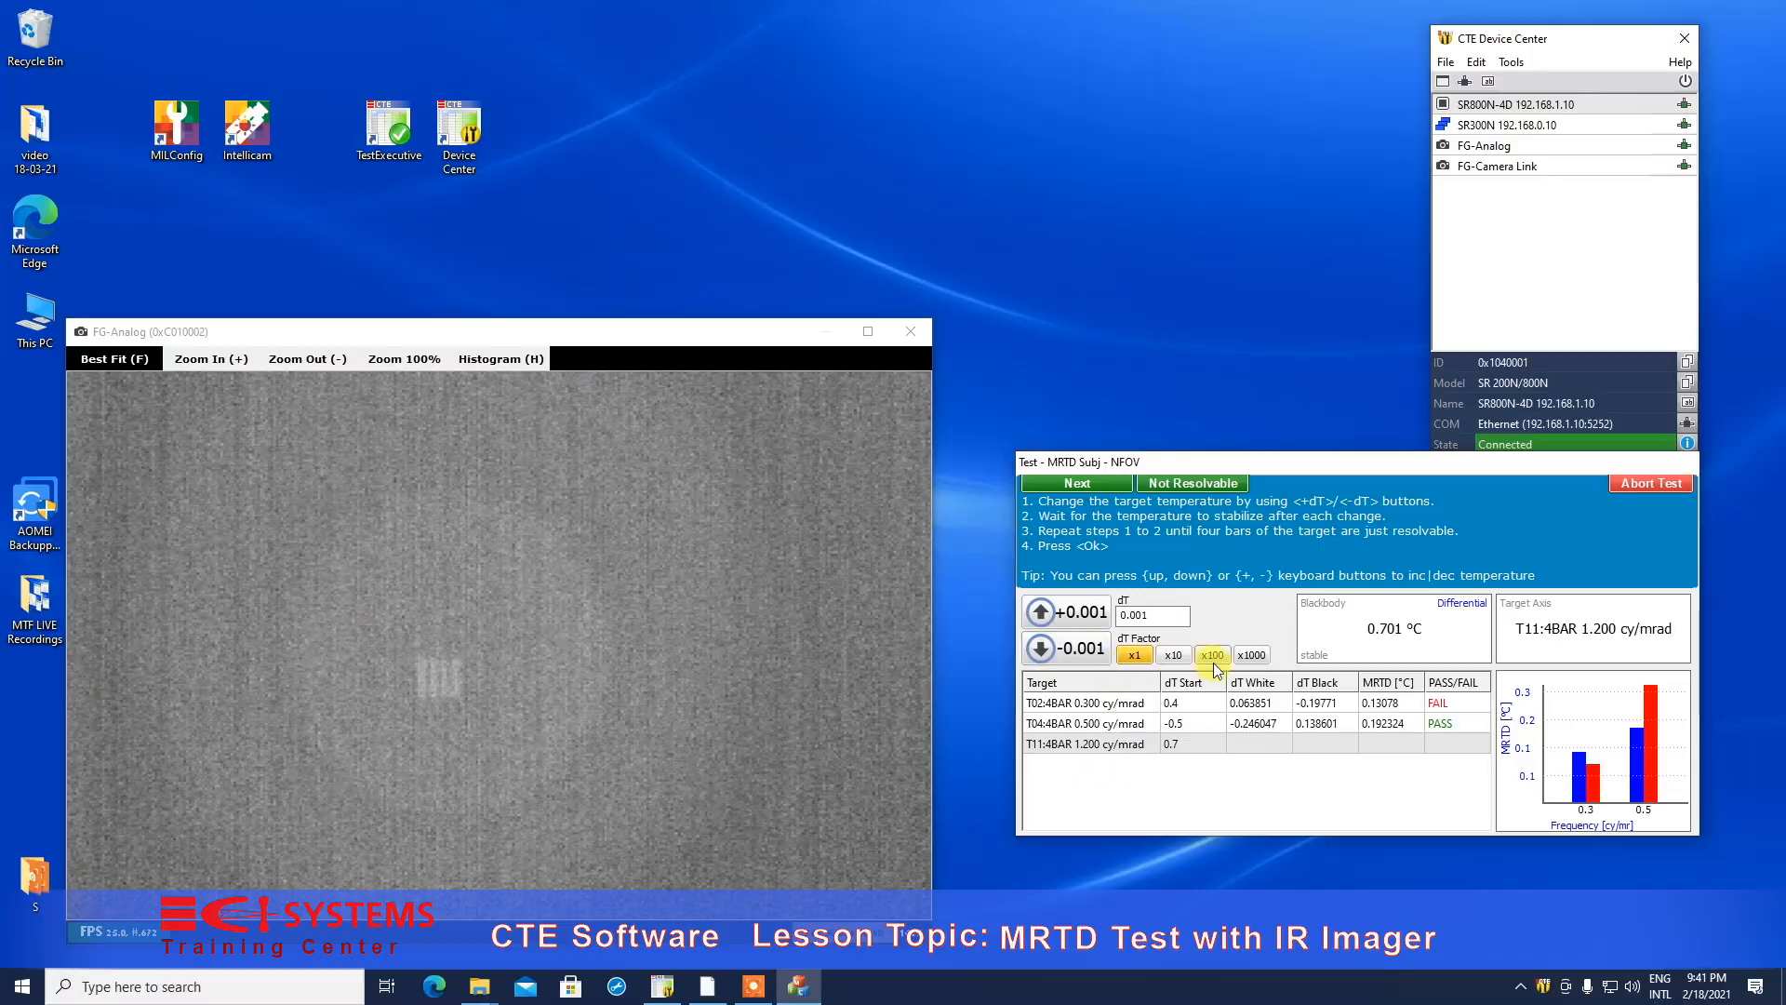
# Lower the positive differential for the 1.200 cy/mrad target to about 0.397 °C in 0.1 and 0.001 °C increments, and record the reading.
pyautogui.click(1210, 655)
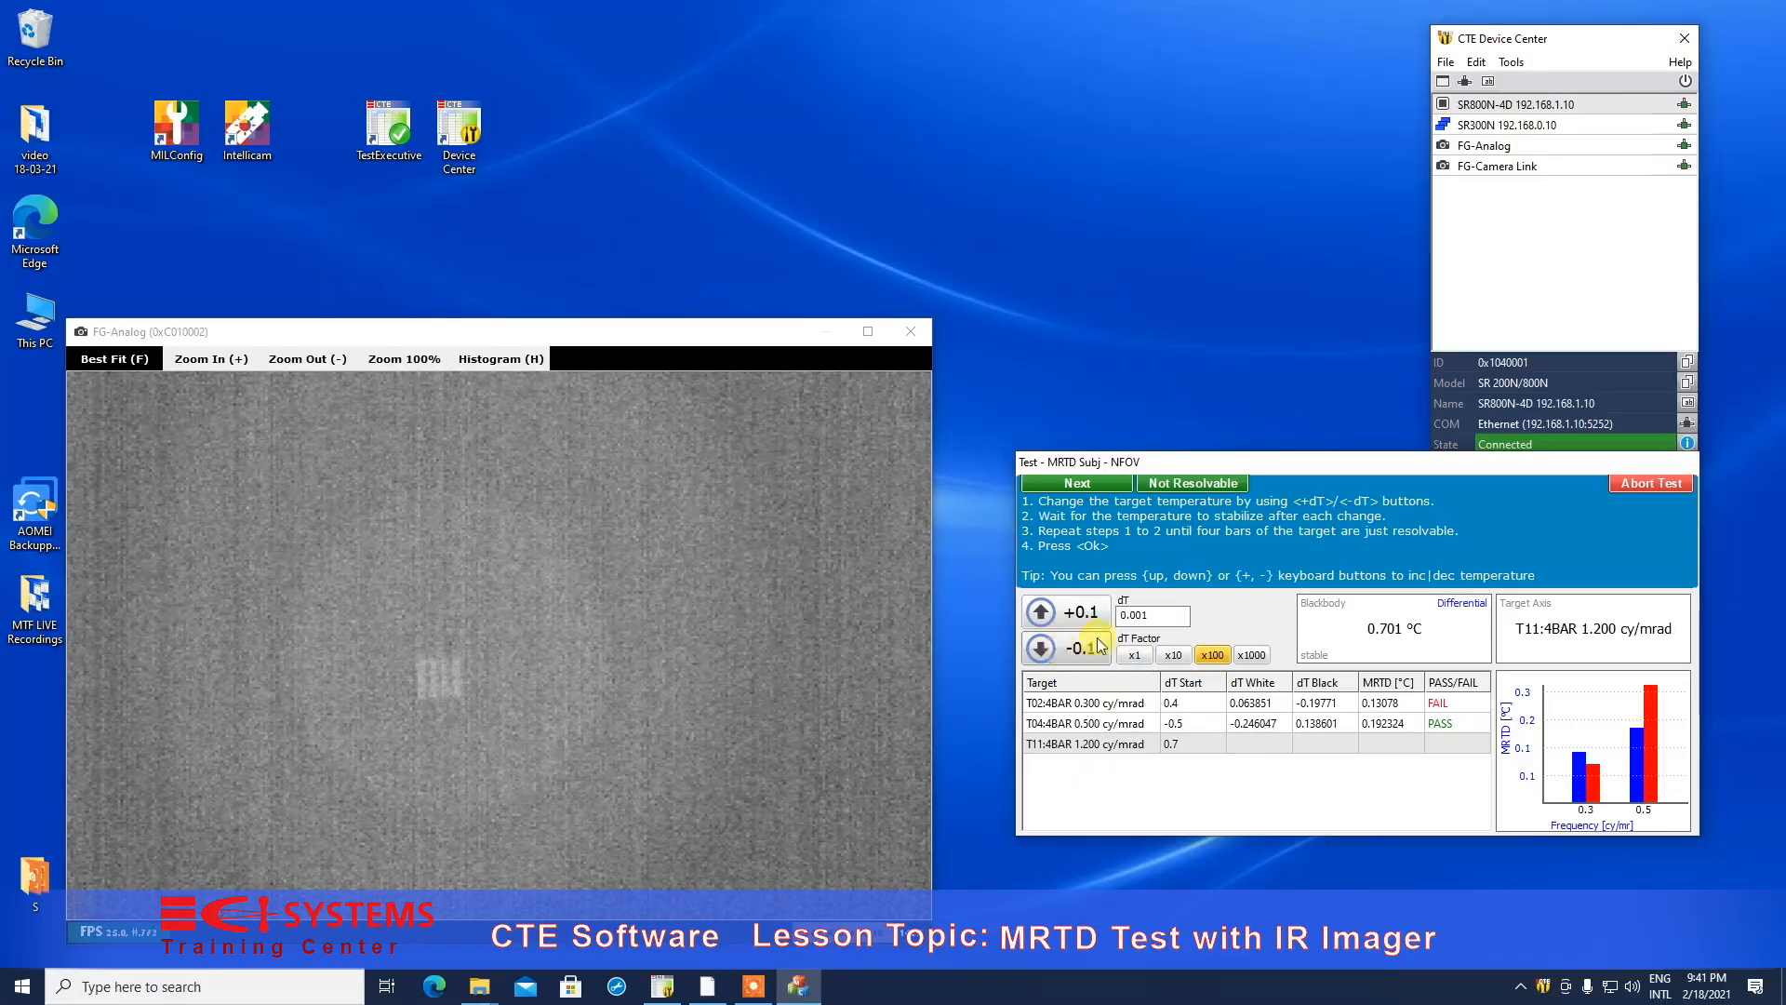
pyautogui.click(1056, 653)
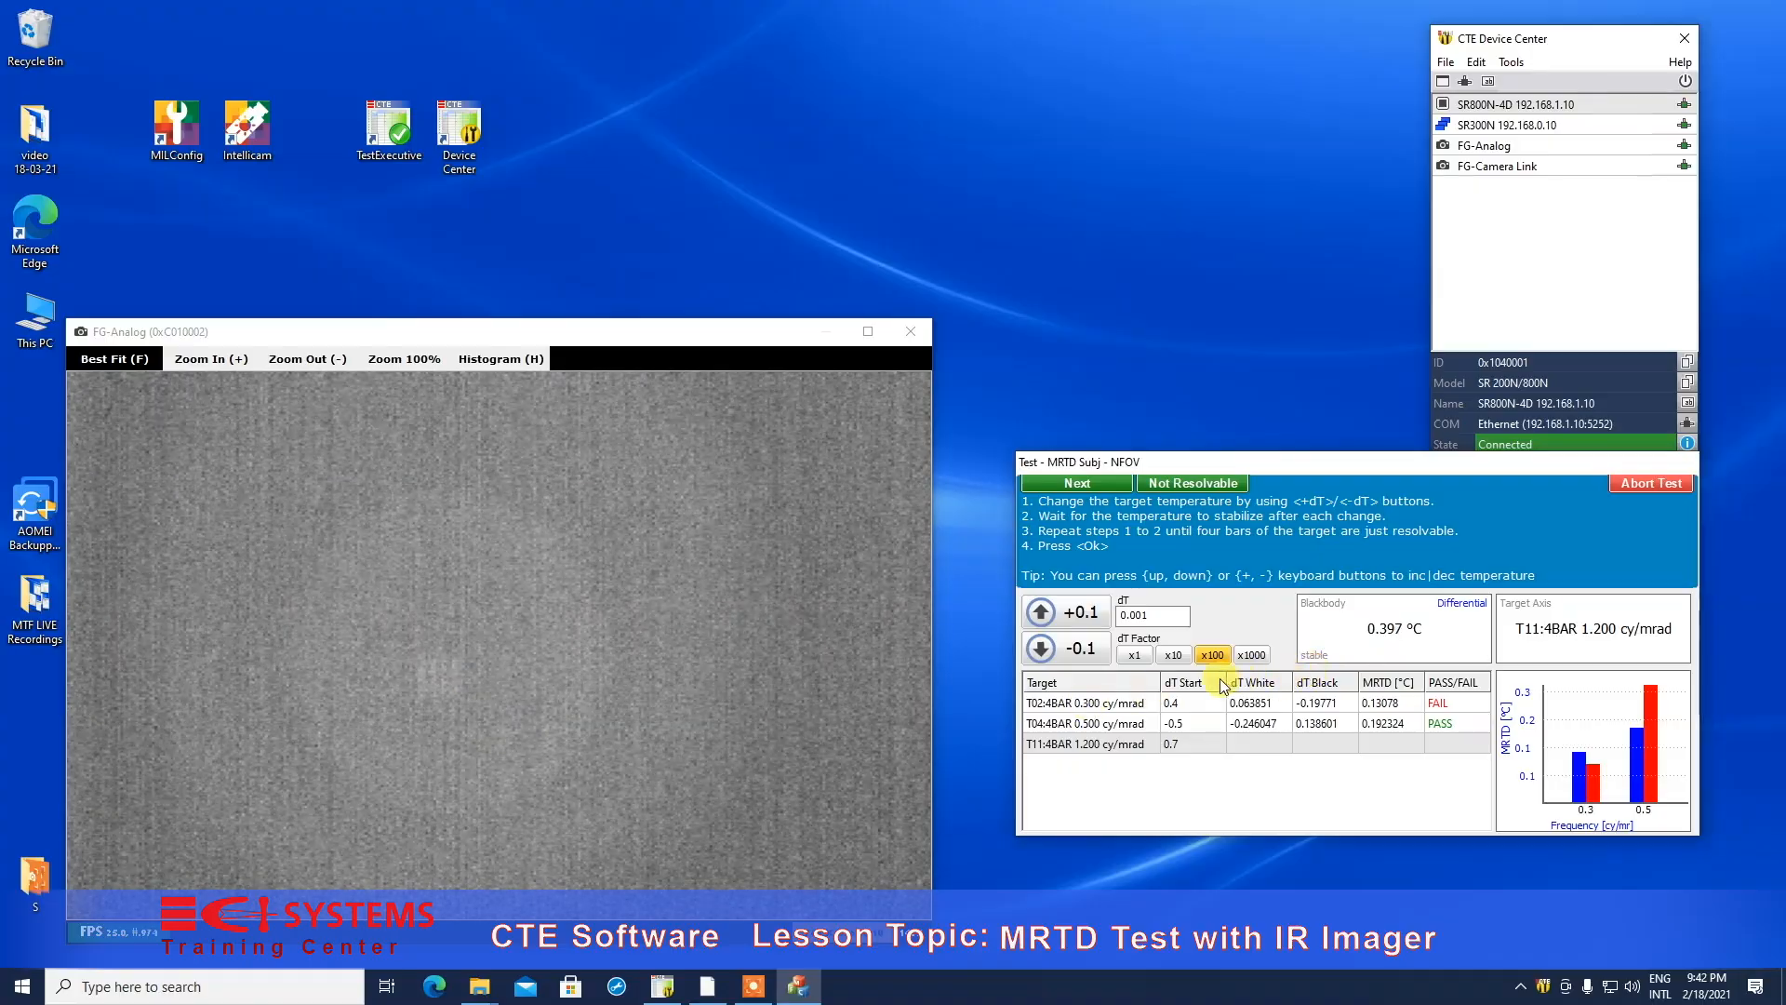
pyautogui.click(1136, 656)
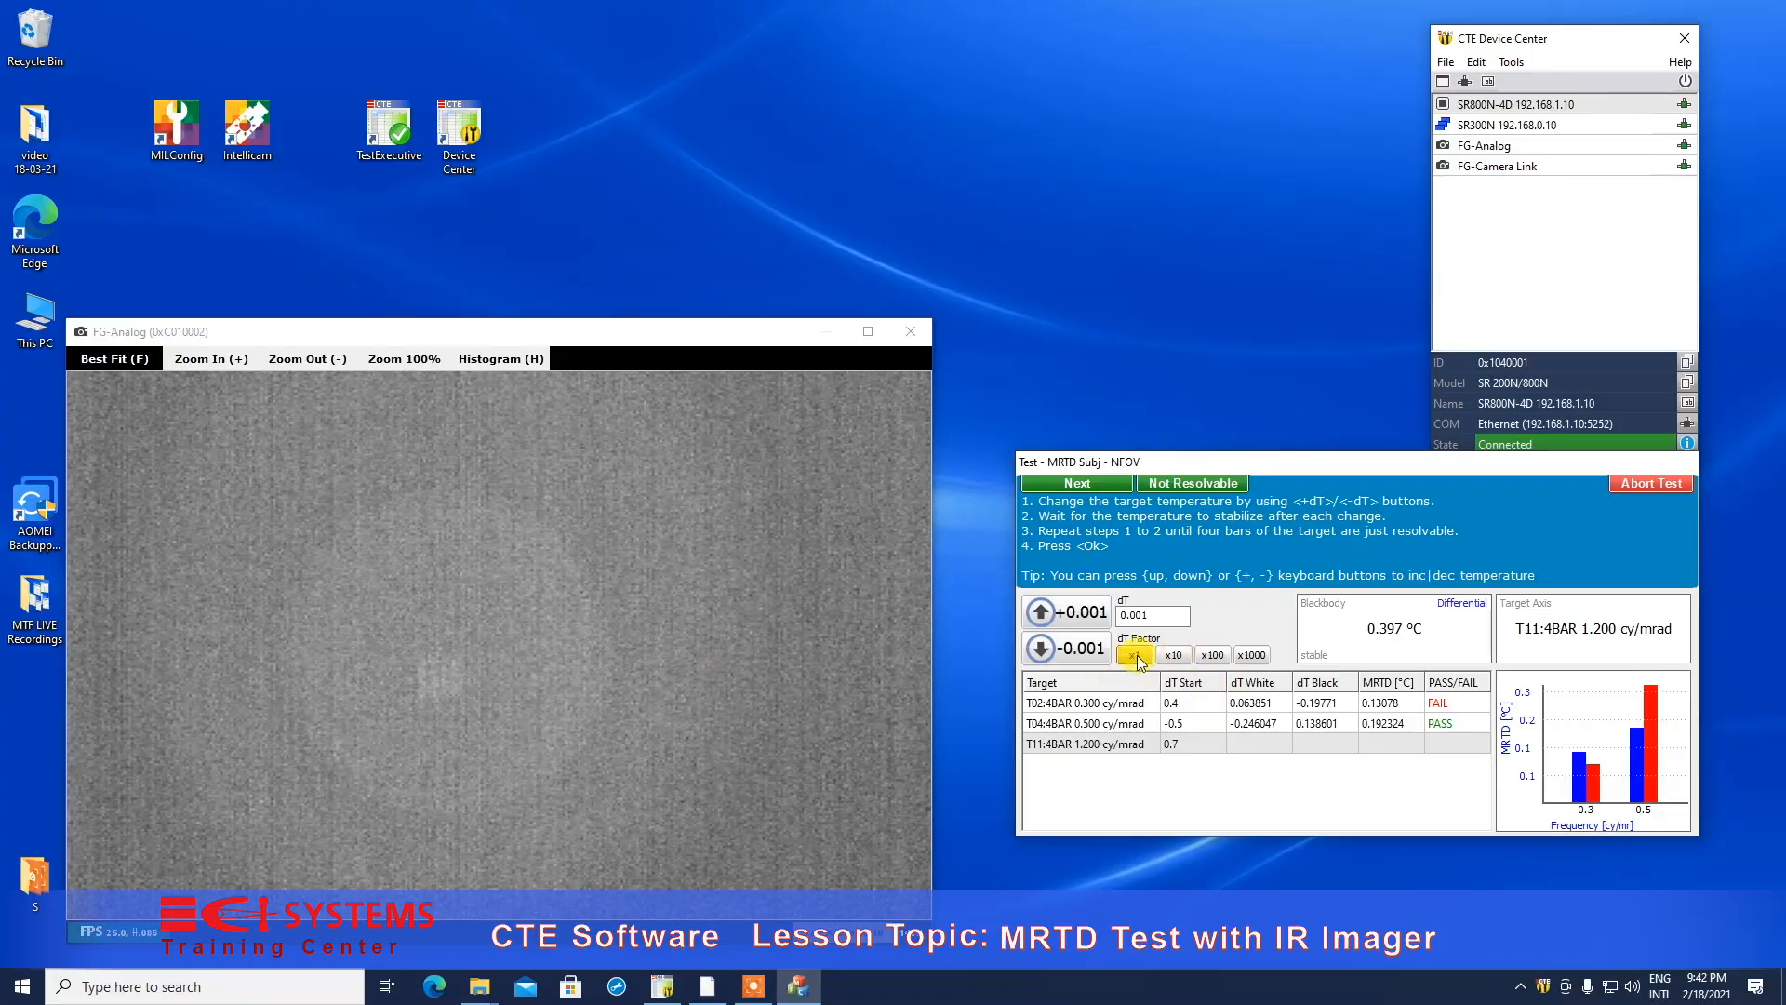
pyautogui.click(1043, 656)
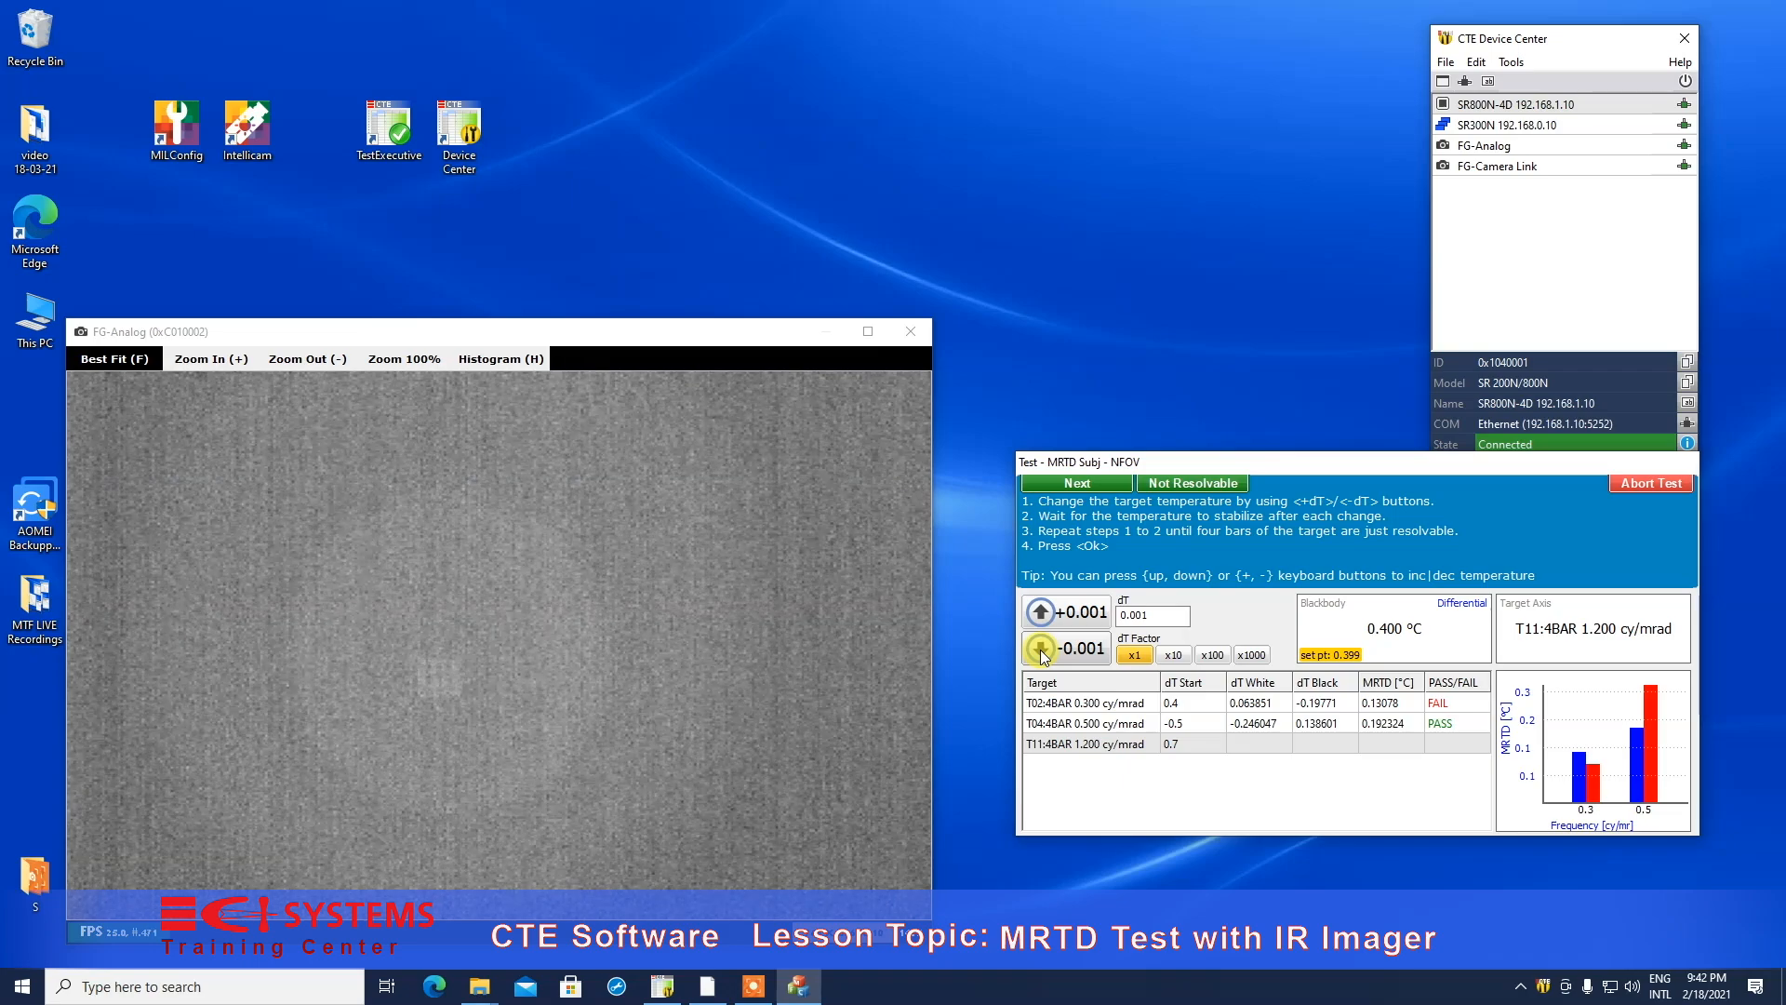
pyautogui.click(1042, 655)
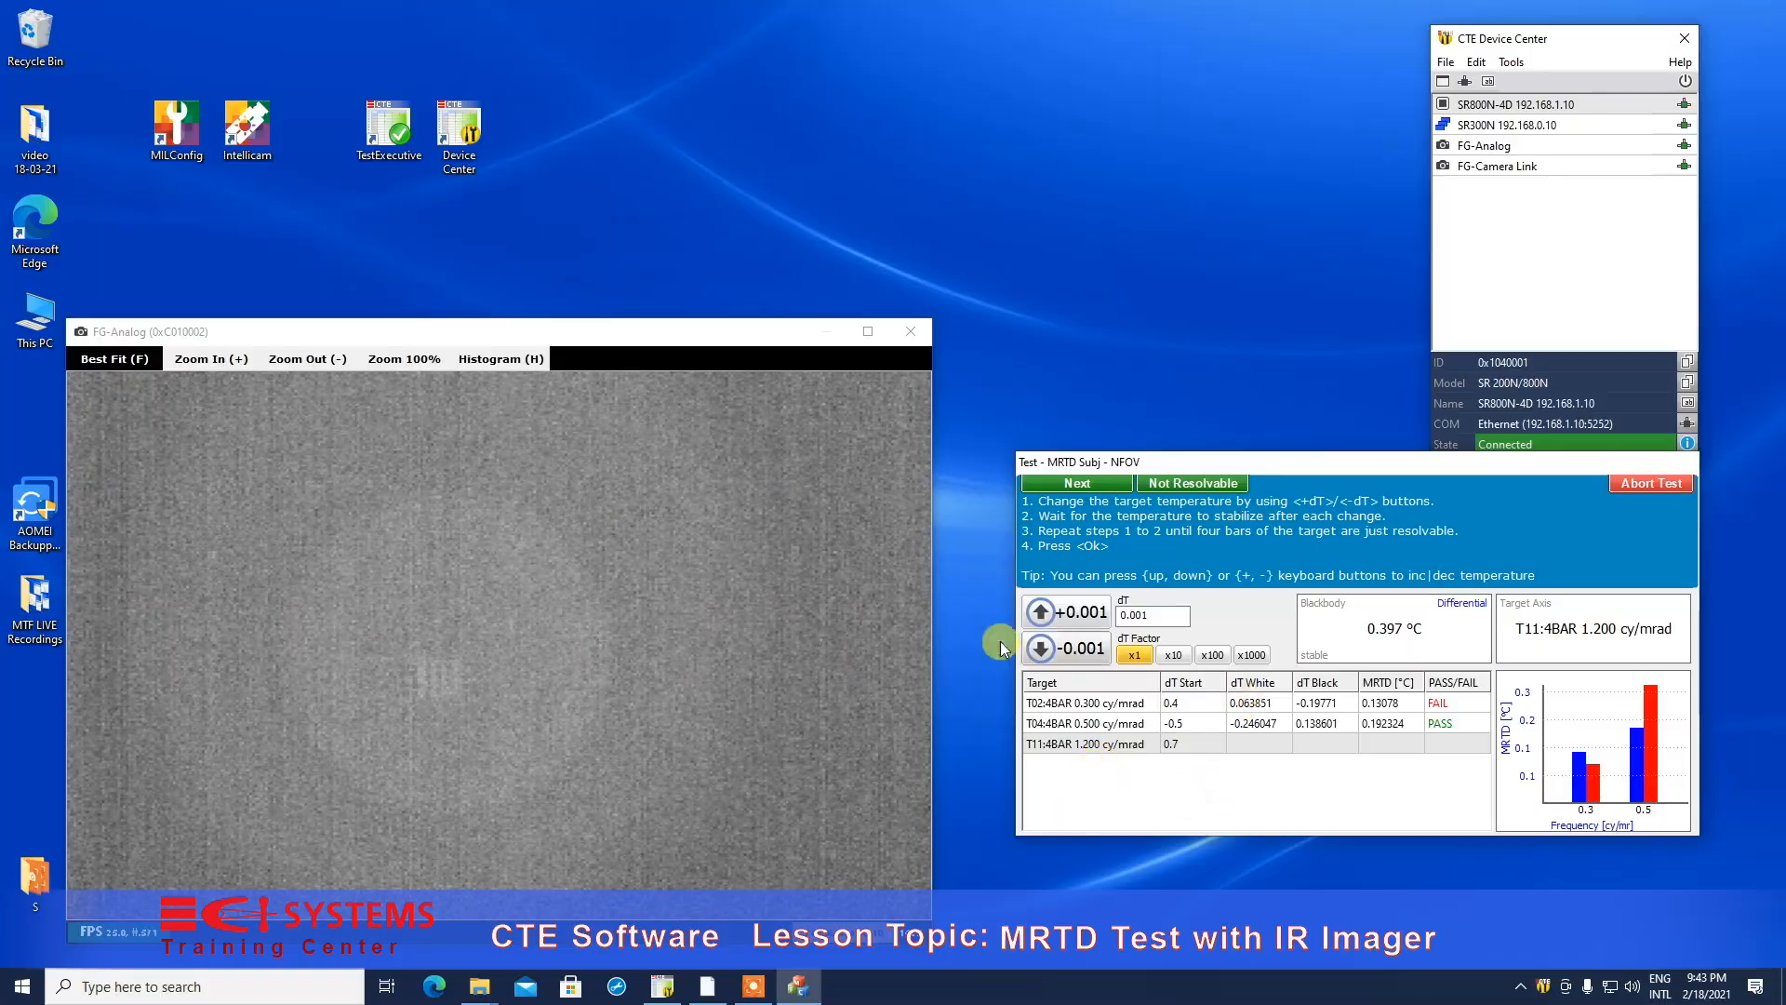
pyautogui.click(1102, 482)
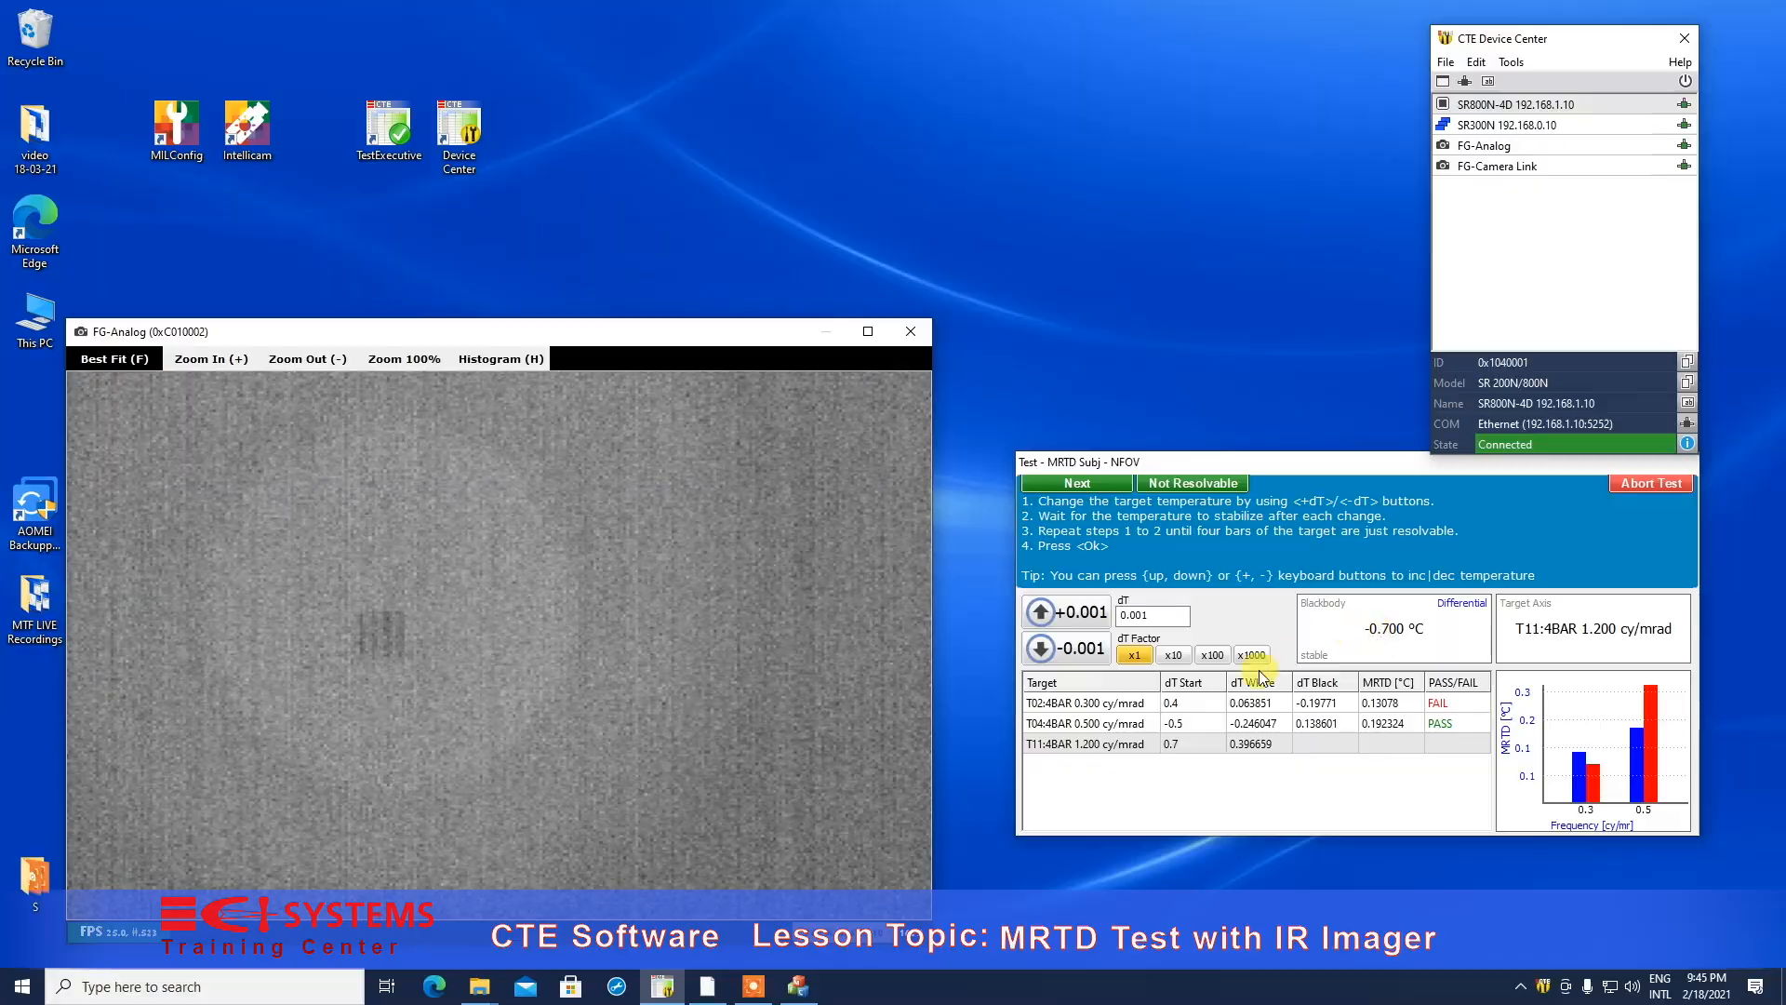
# Raise the negative differential for the 1.200 cy/mrad target to about -0.496 °C in 0.1 and 0.001 °C increments, and record the reading.
pyautogui.click(1211, 655)
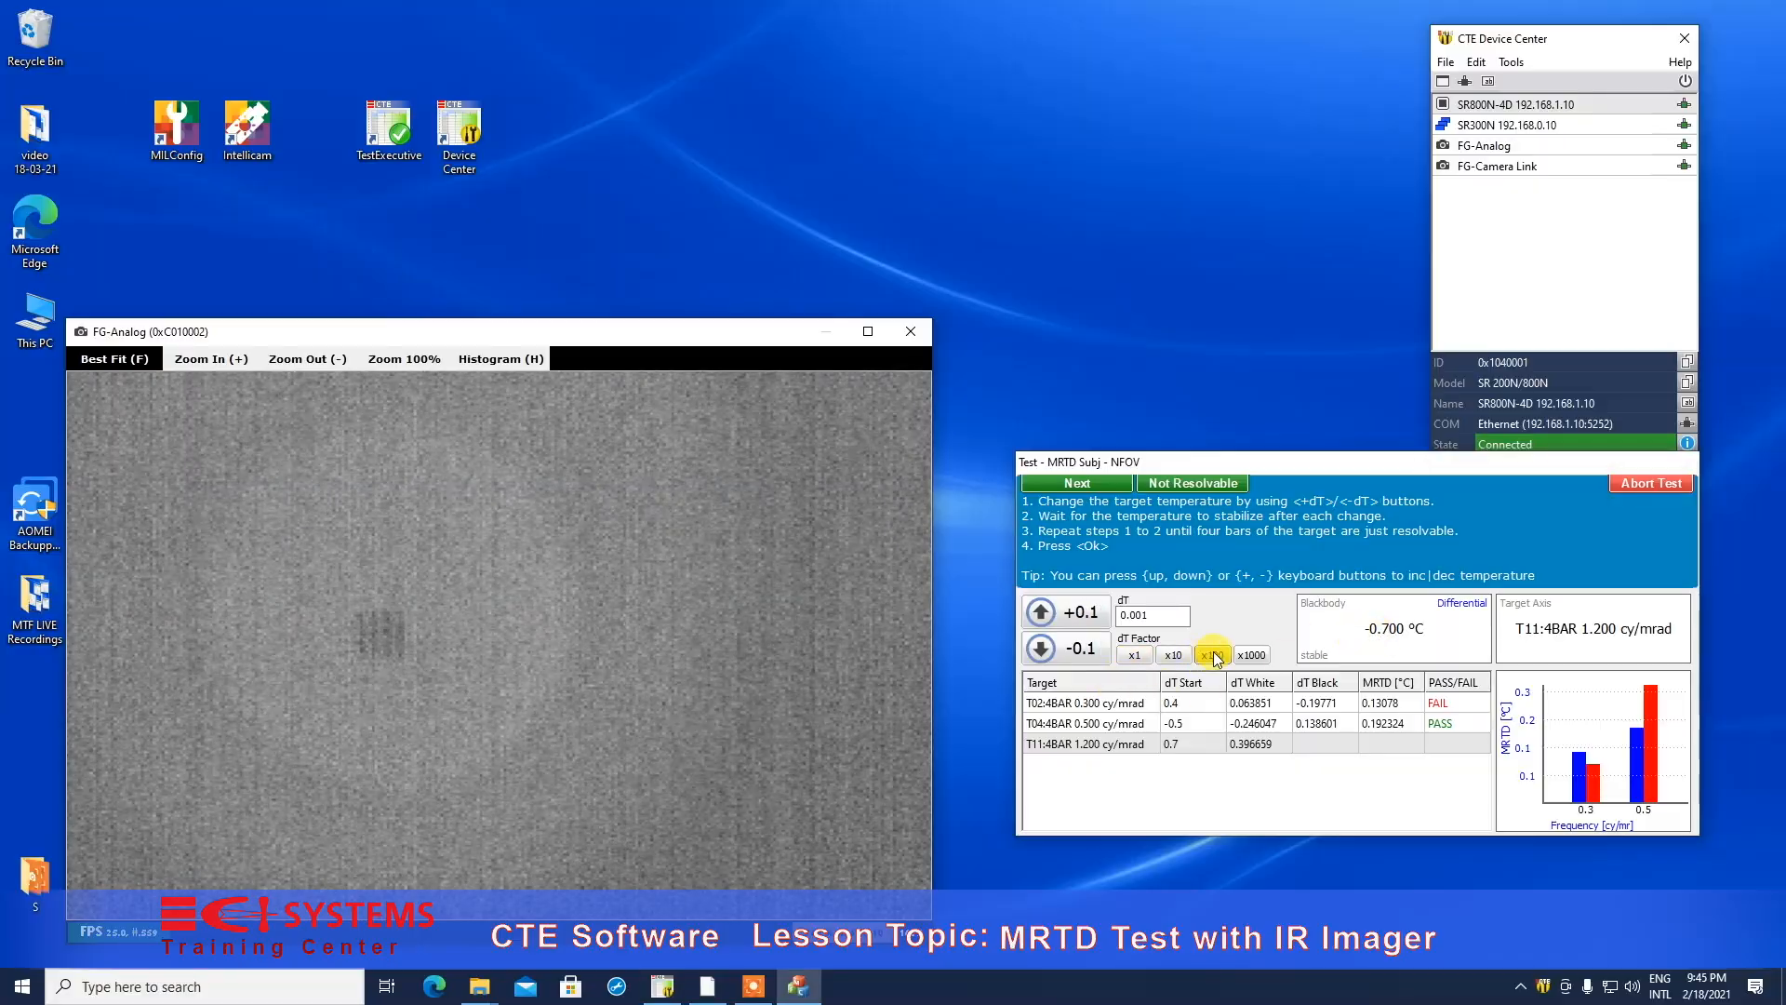
pyautogui.click(1080, 617)
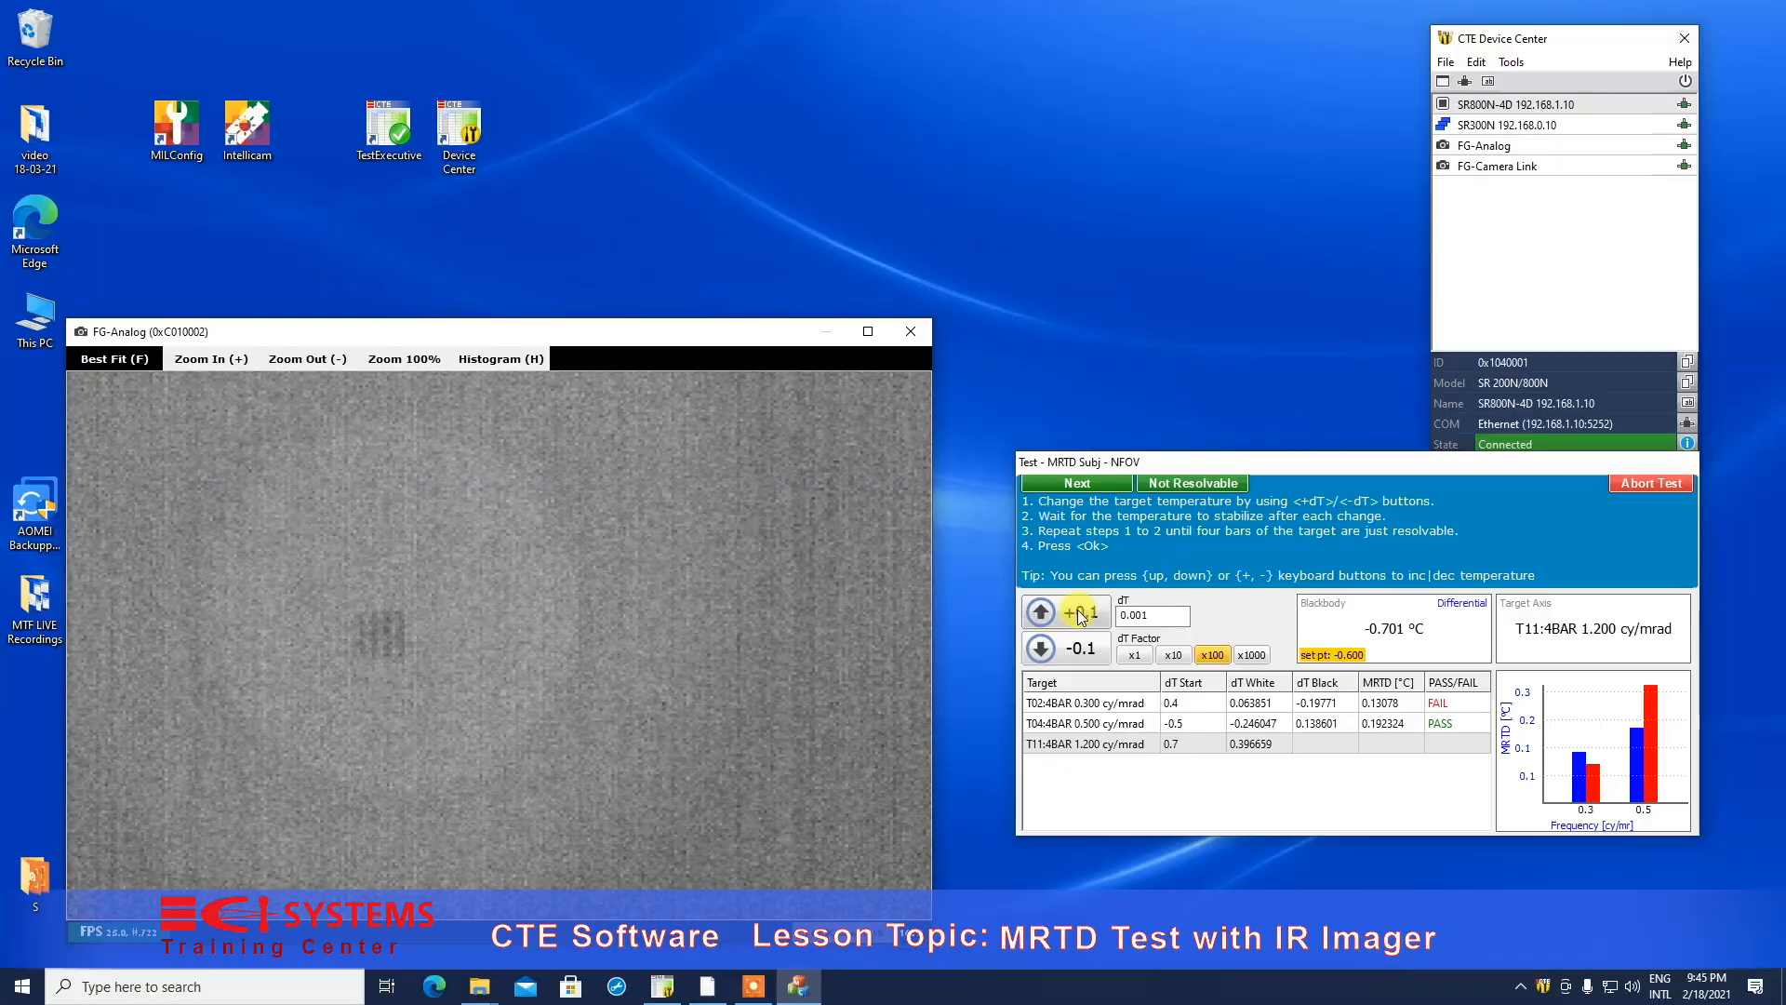
pyautogui.click(1081, 617)
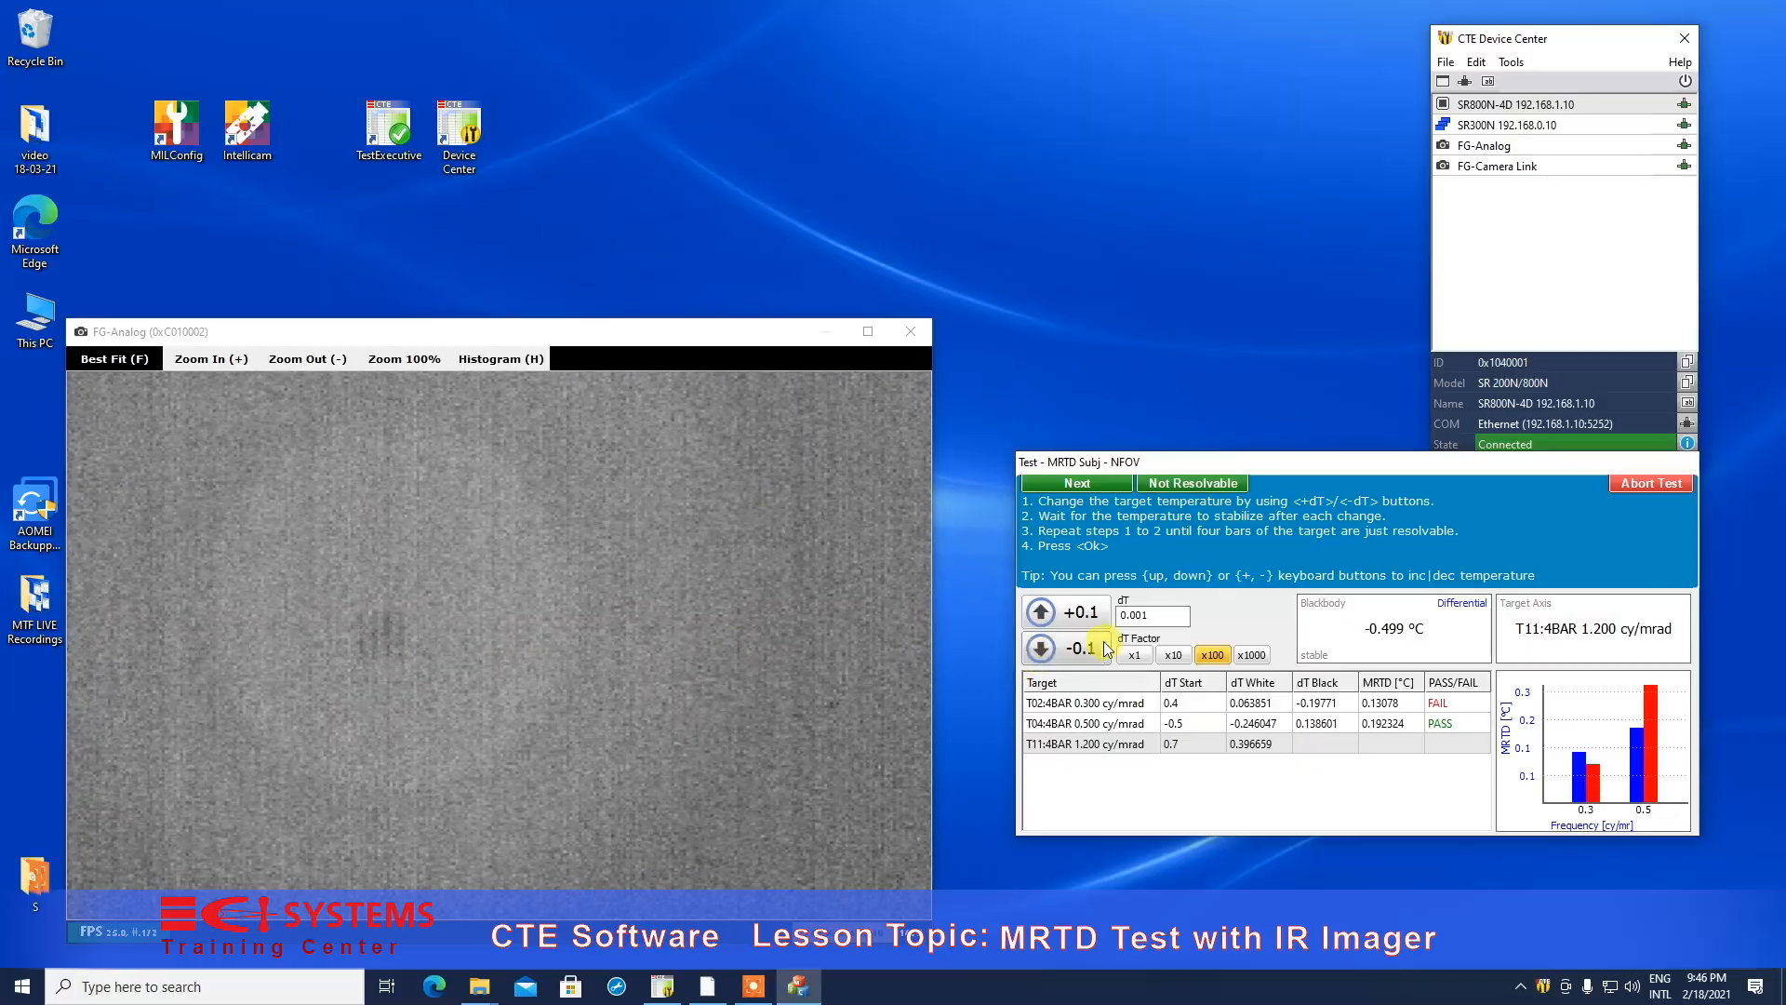
pyautogui.click(1132, 656)
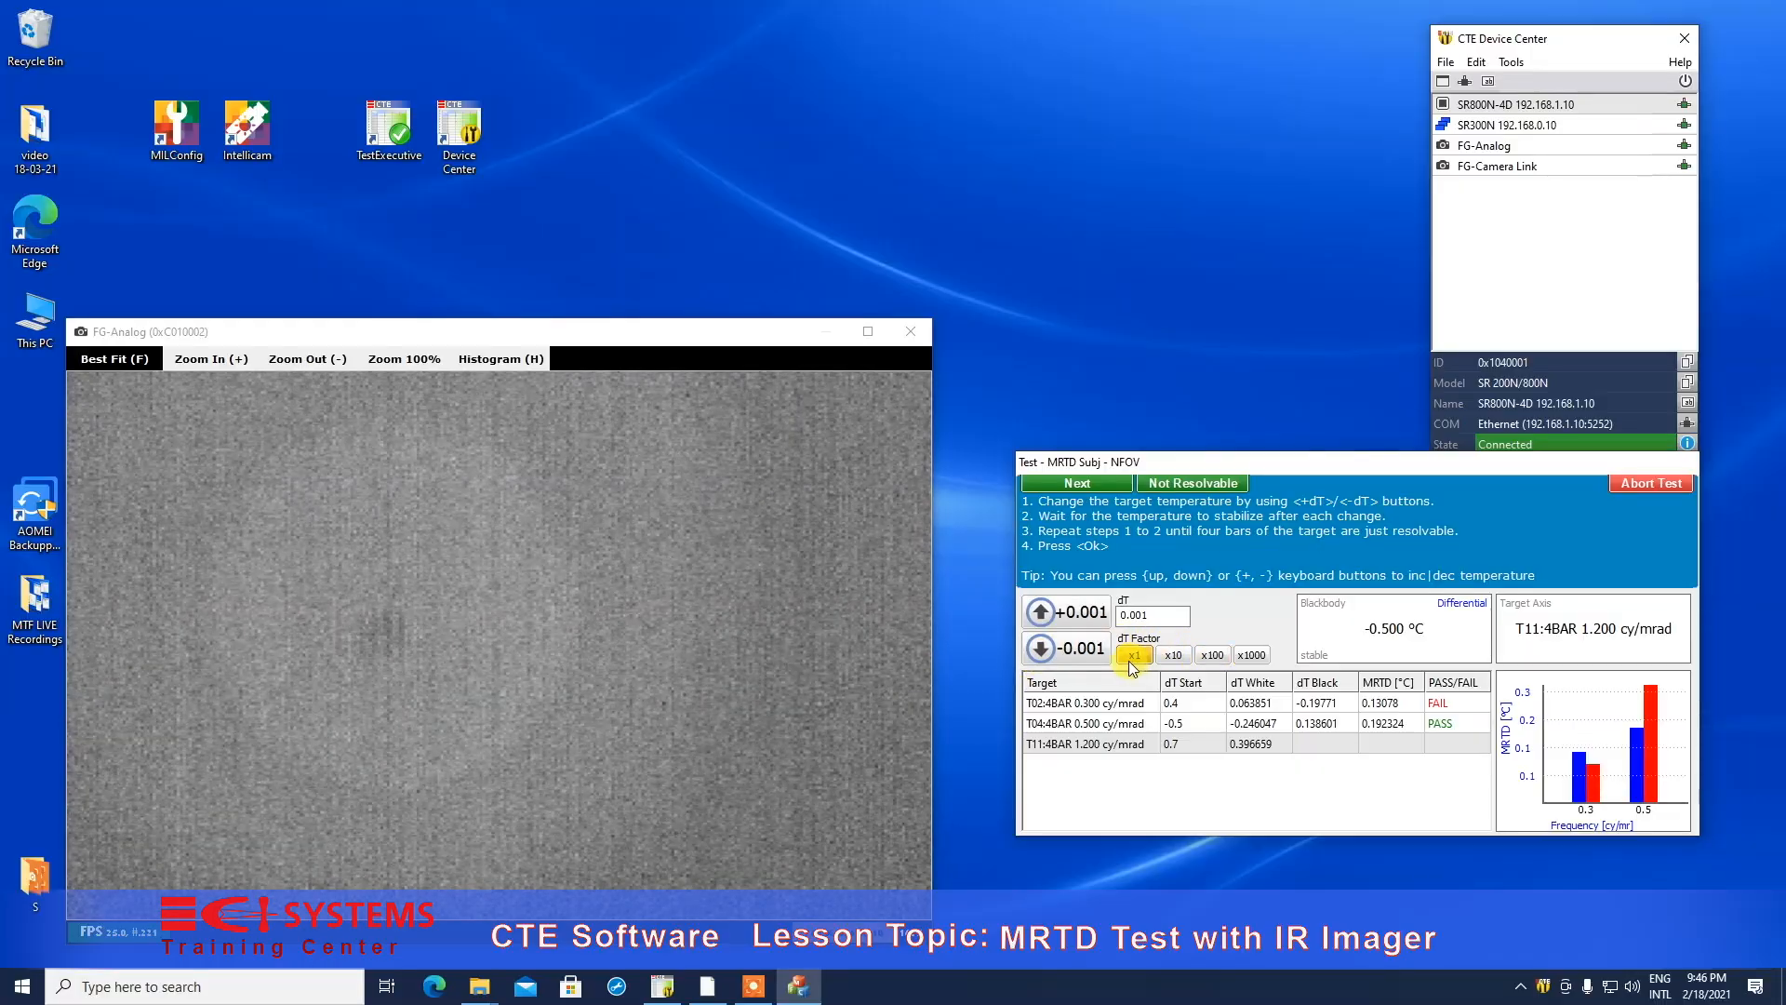
pyautogui.click(1057, 606)
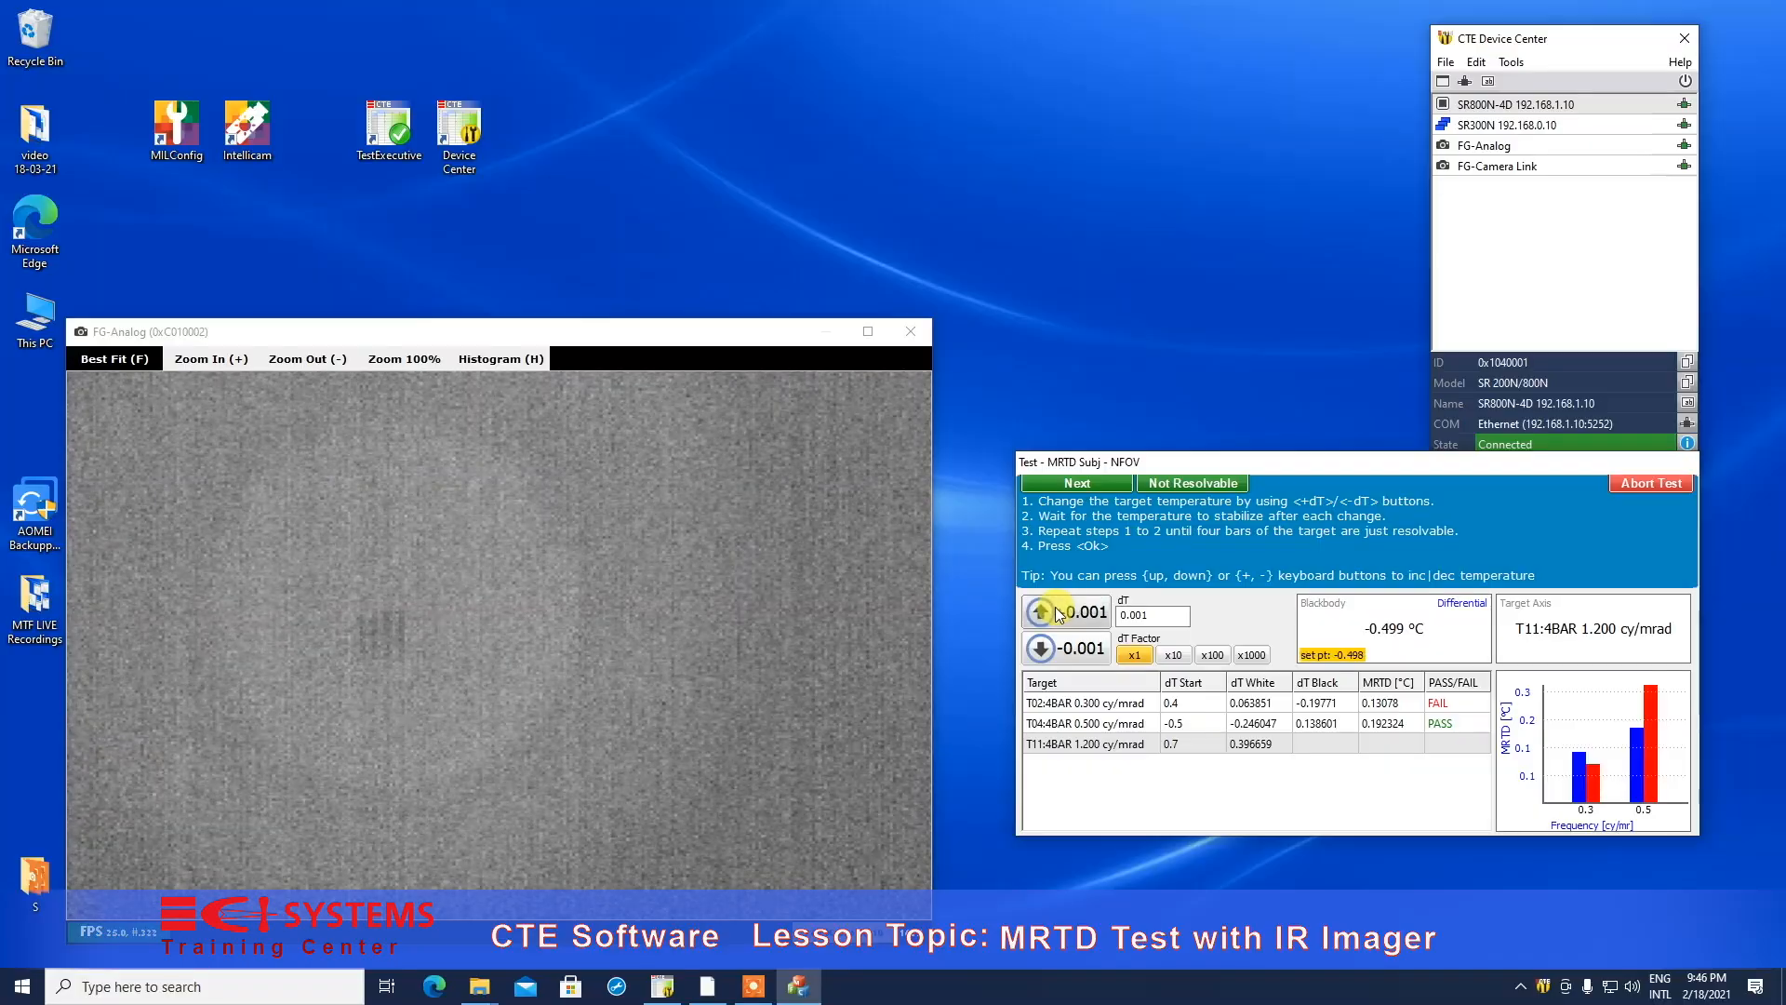
pyautogui.click(1055, 606)
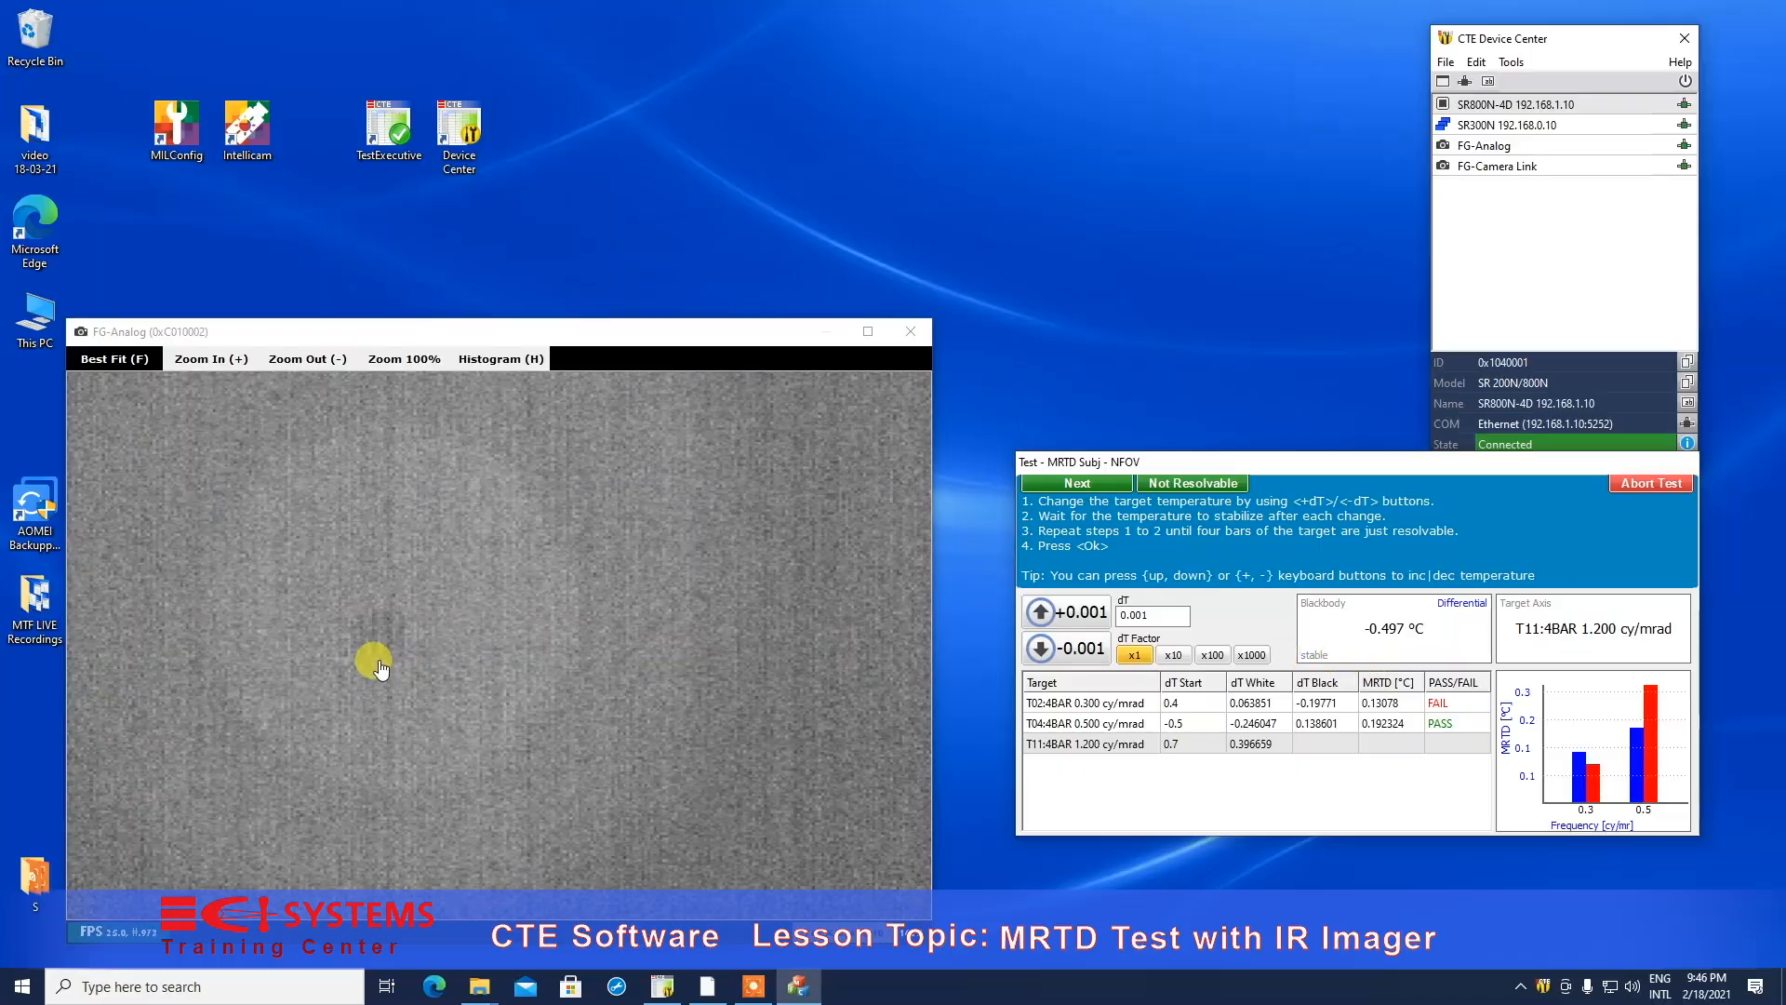
pyautogui.click(1083, 484)
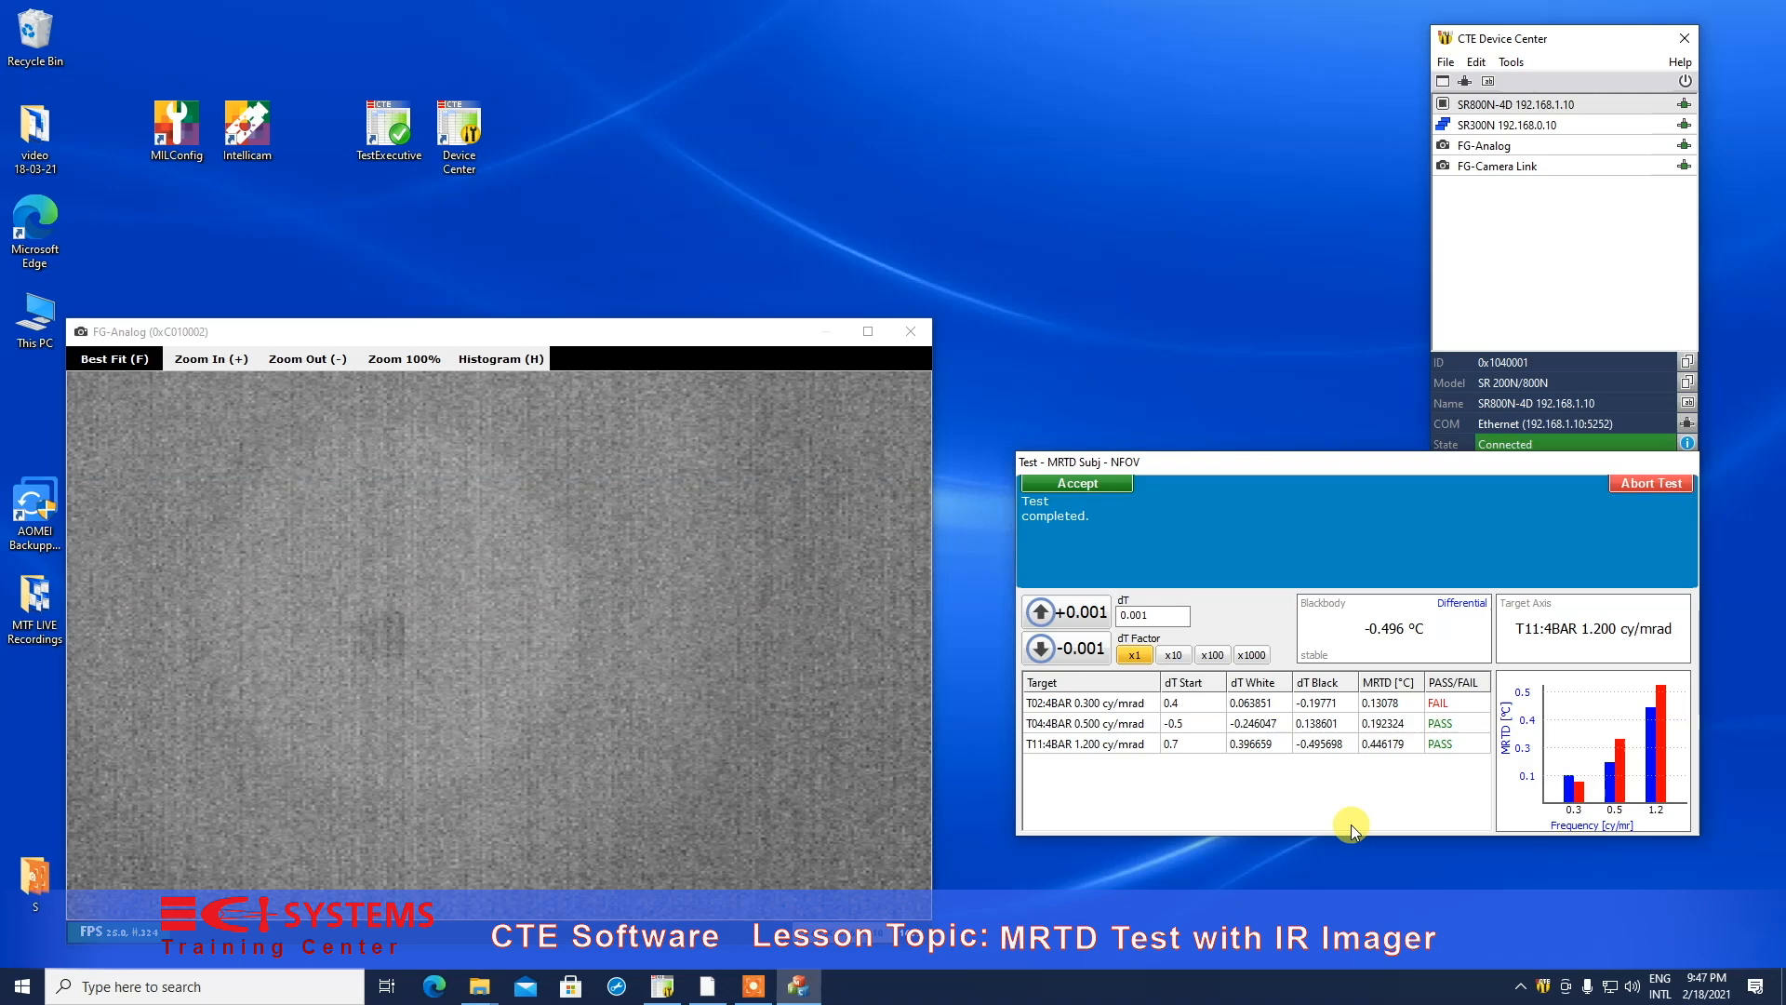
# Accept the completed MRTD test and abort the MRTD Post blackbody action.
pyautogui.click(1095, 478)
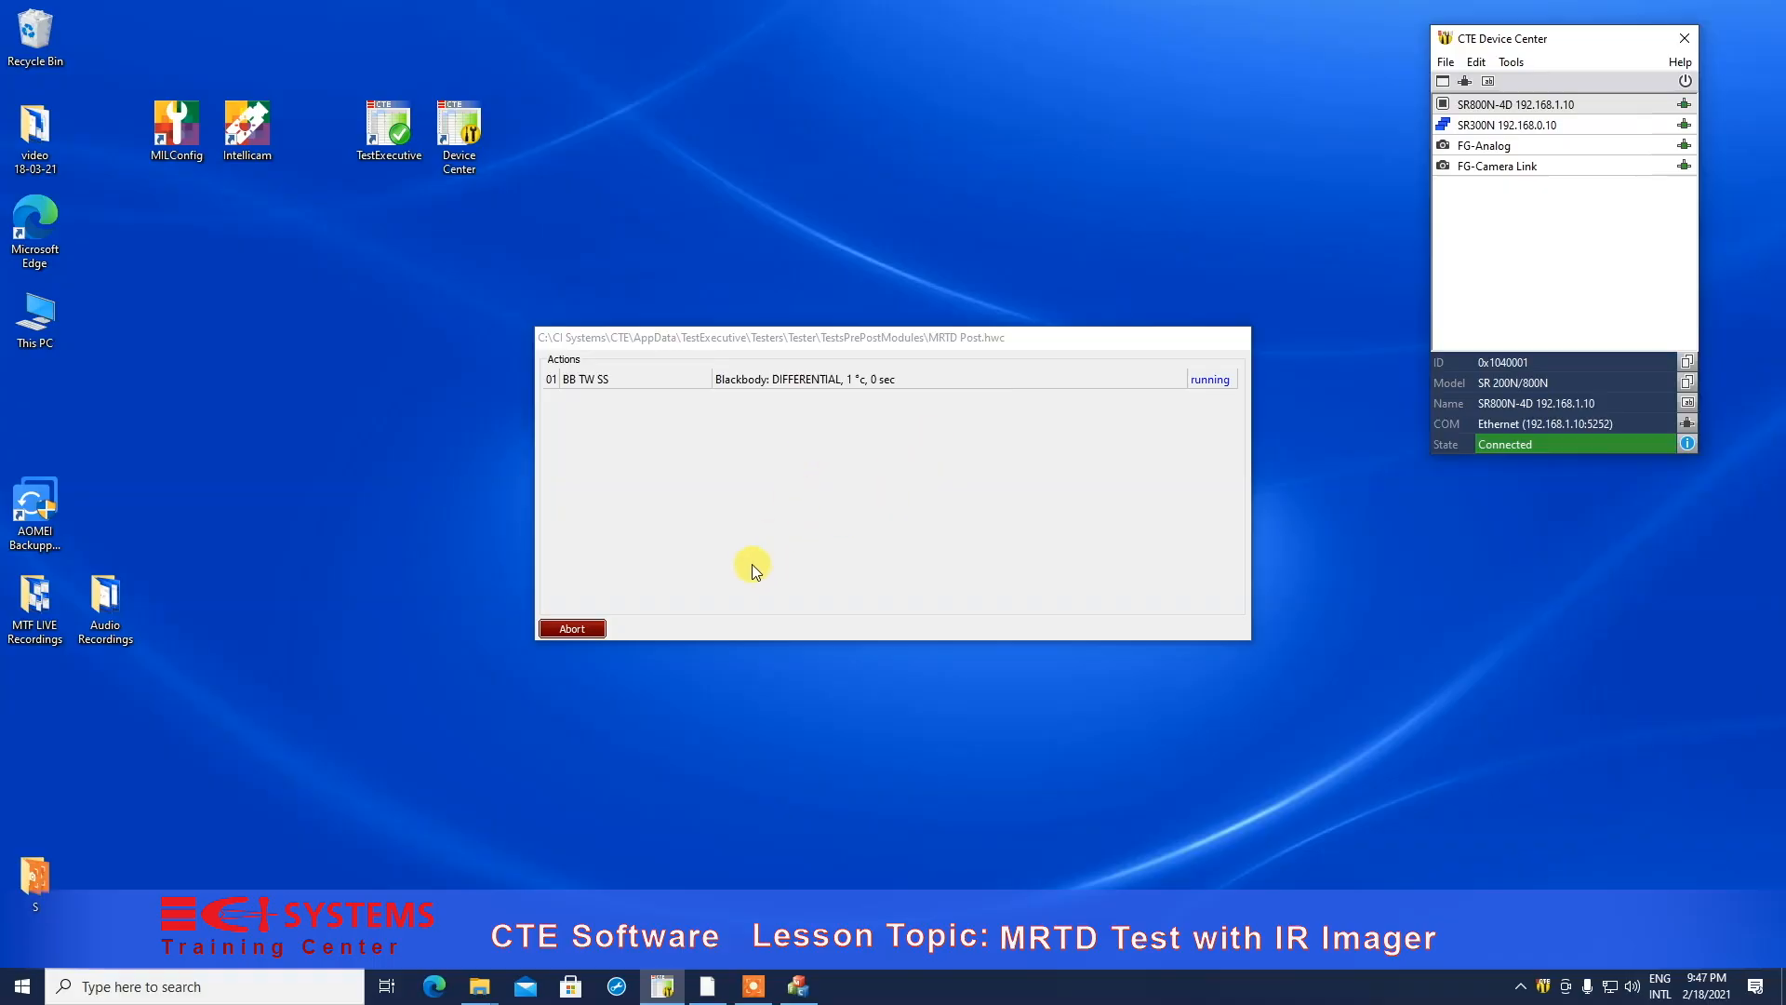
pyautogui.click(572, 629)
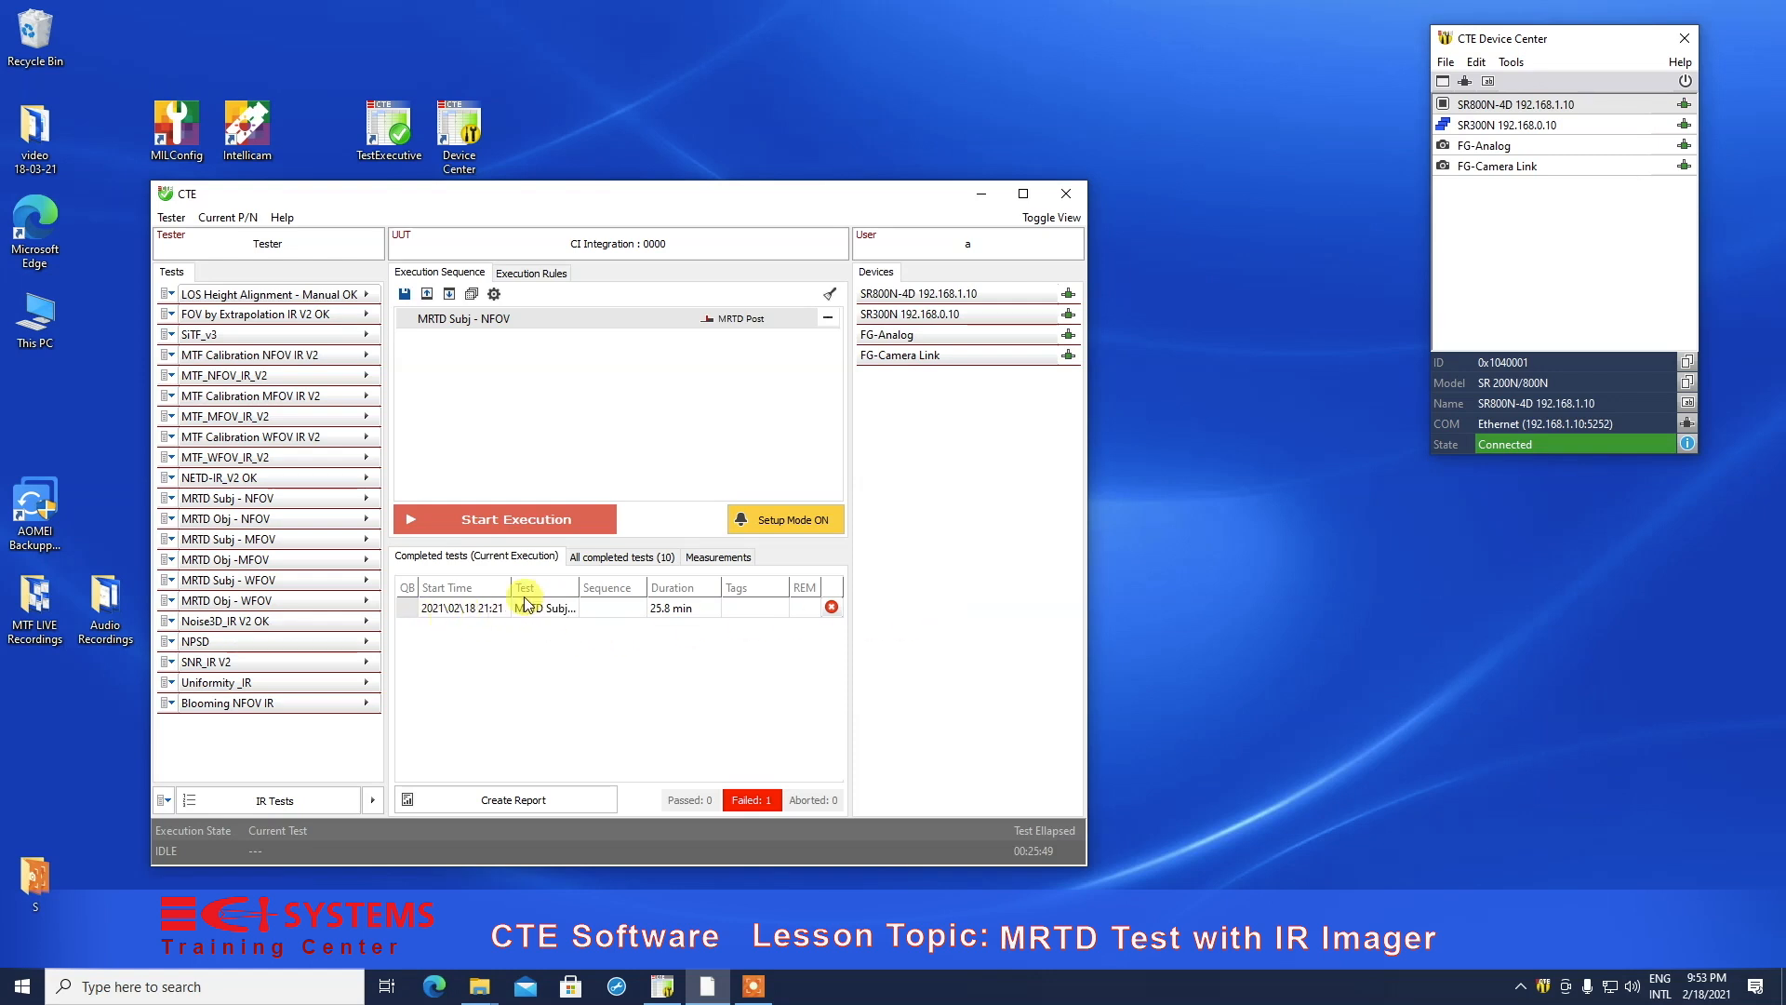
# Review the completed MRTD test's measurements, bar chart attachment, configuration parameters and summary, and close the results.
pyautogui.doubleClick(525, 606)
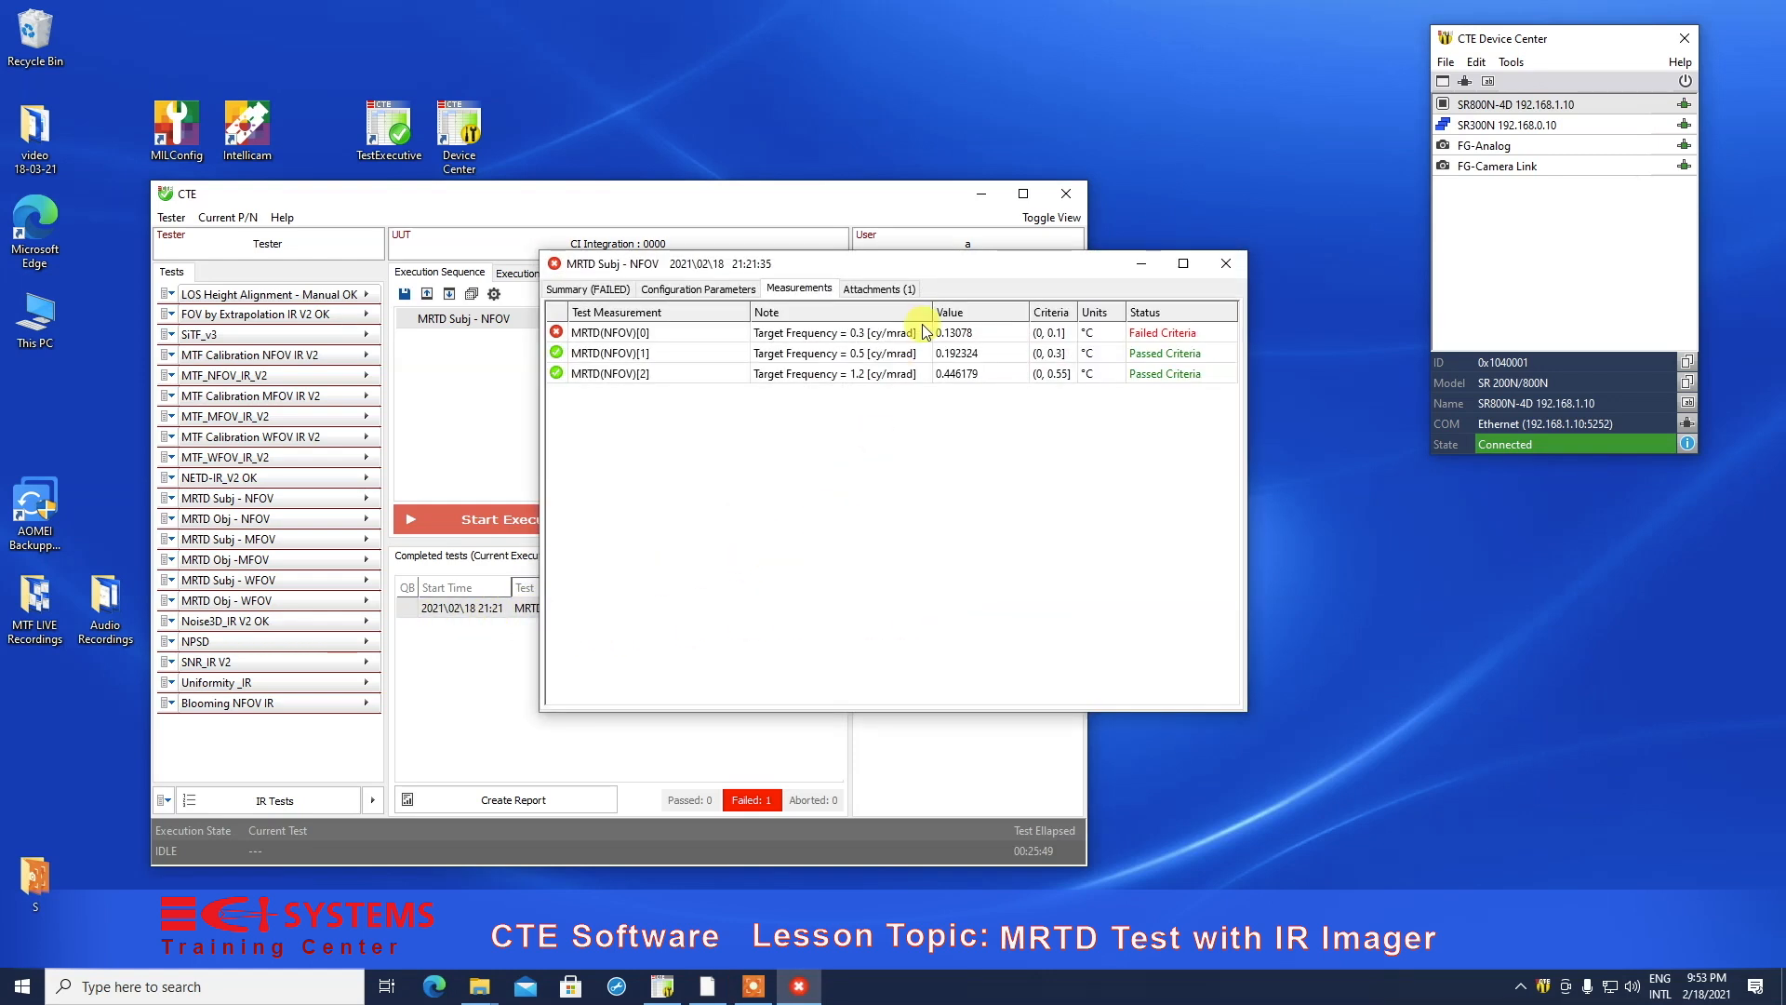
pyautogui.moveTo(950, 265); pyautogui.dragTo(913, 440)
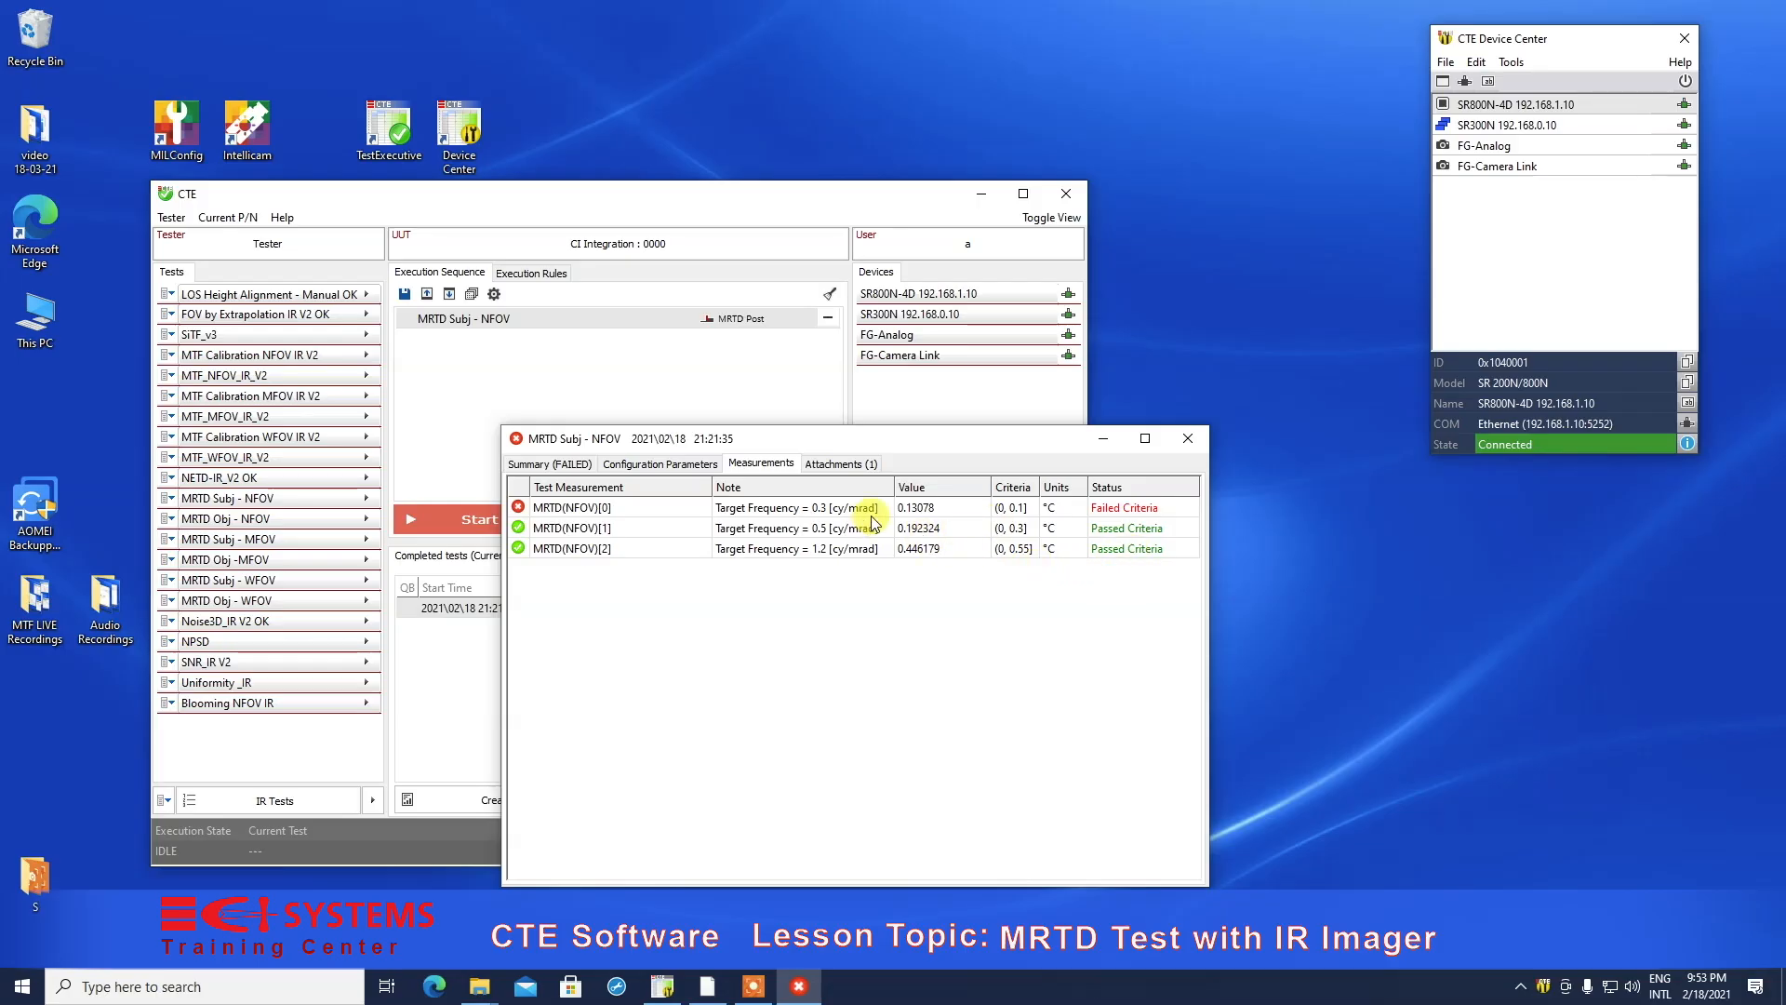
pyautogui.click(820, 464)
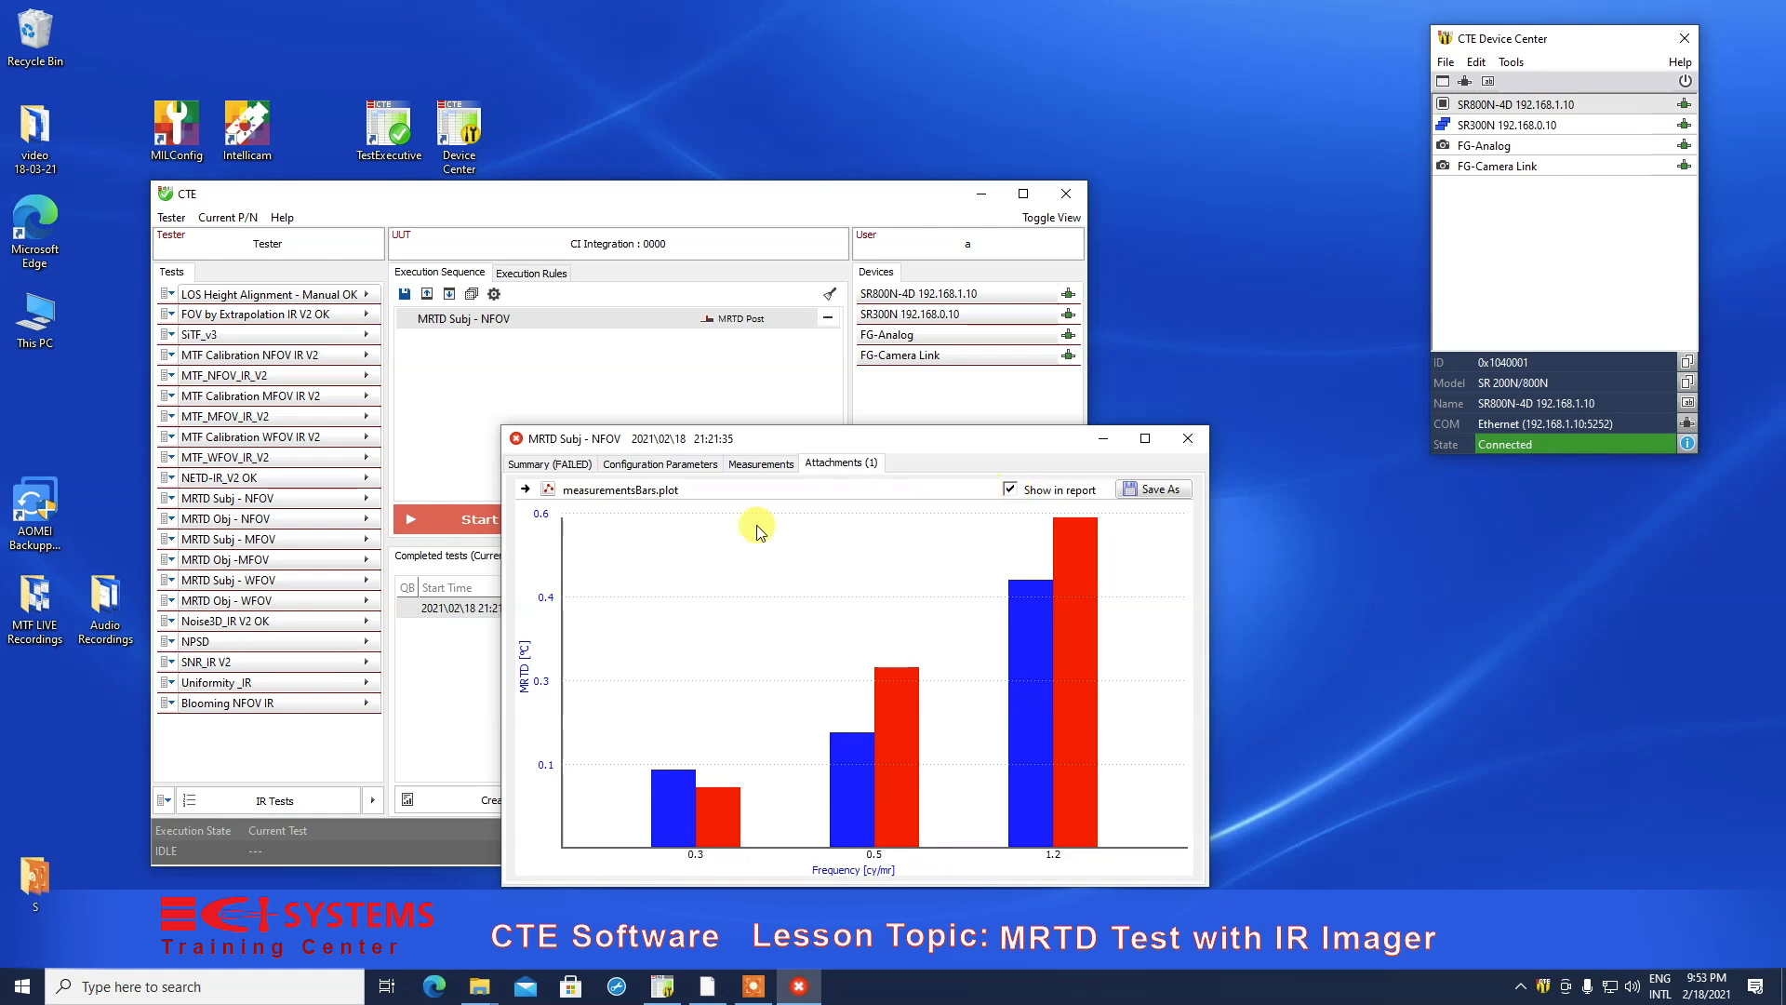
pyautogui.click(644, 465)
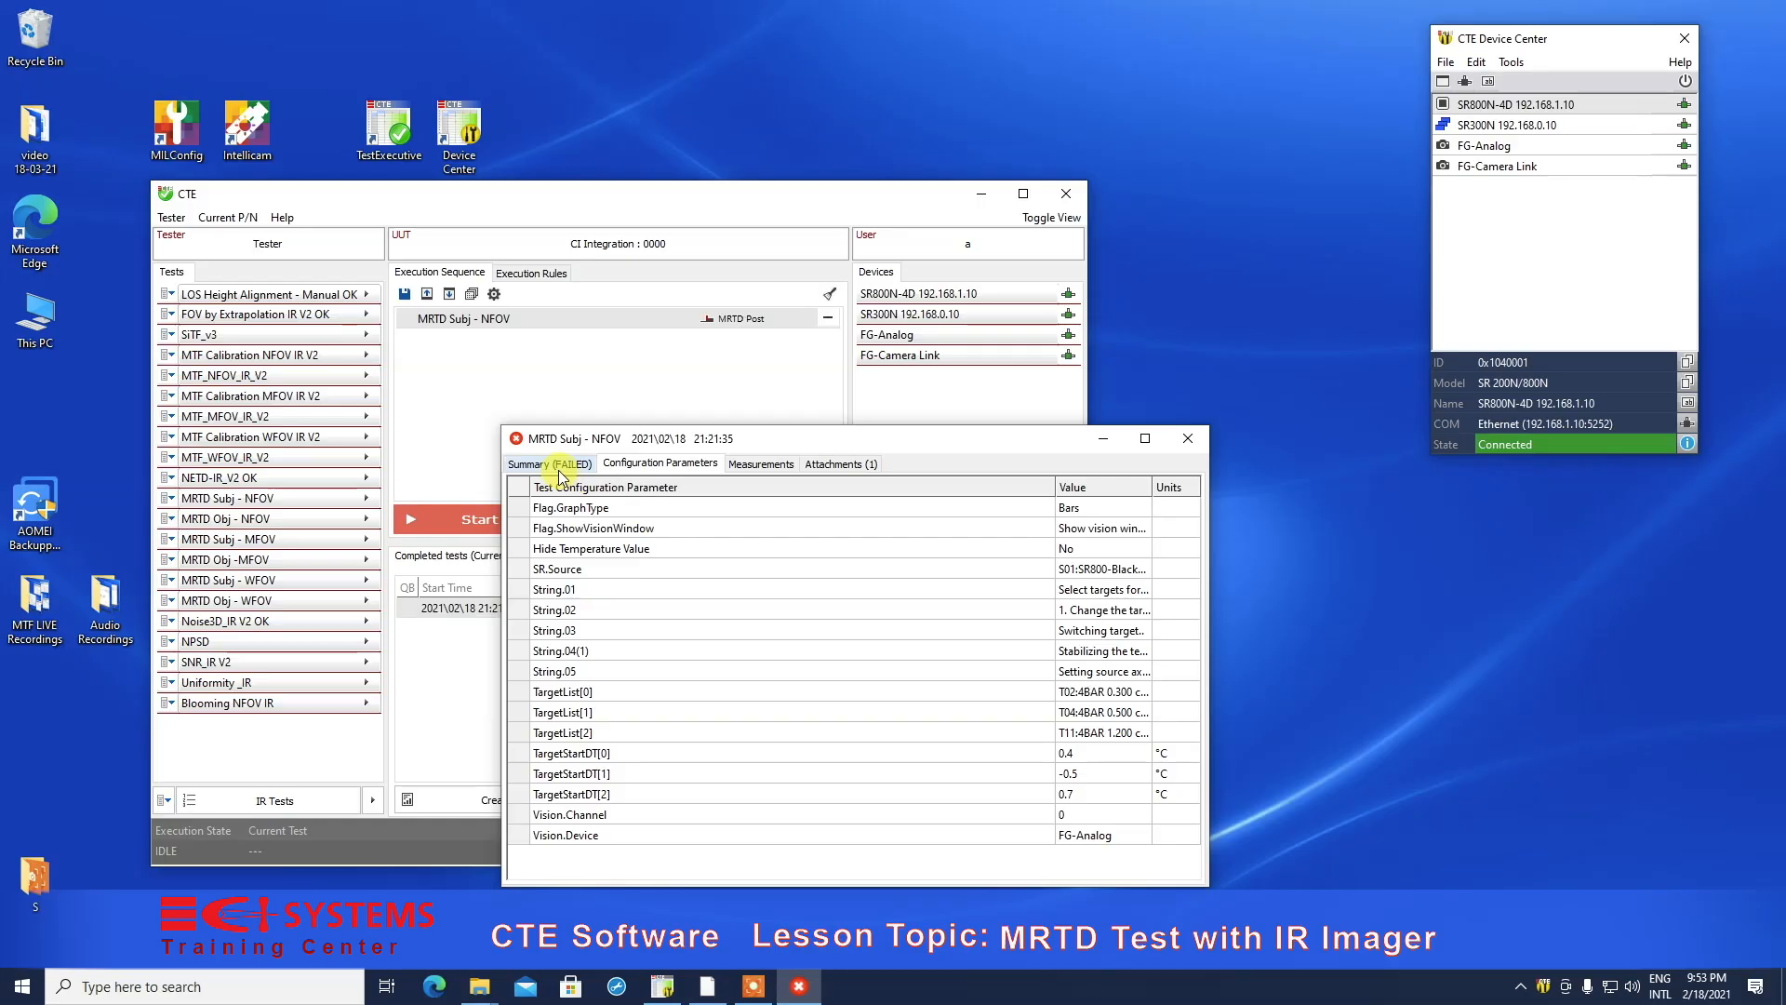
pyautogui.click(546, 467)
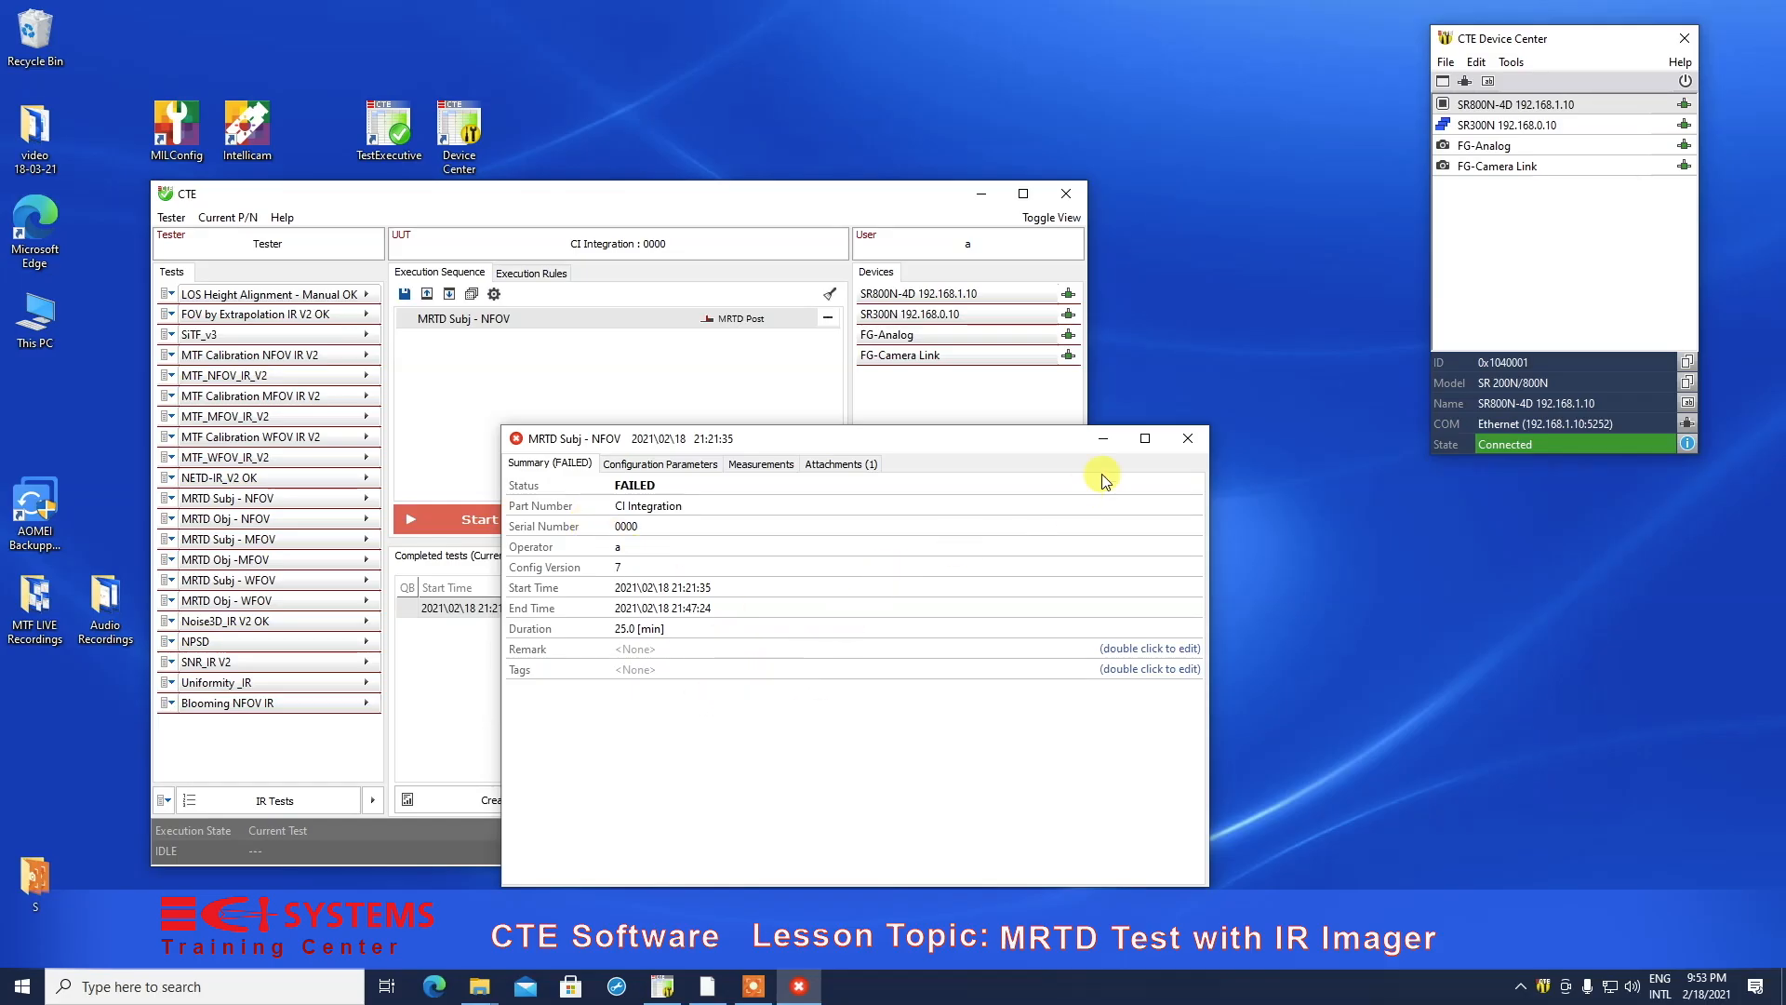
pyautogui.click(1192, 436)
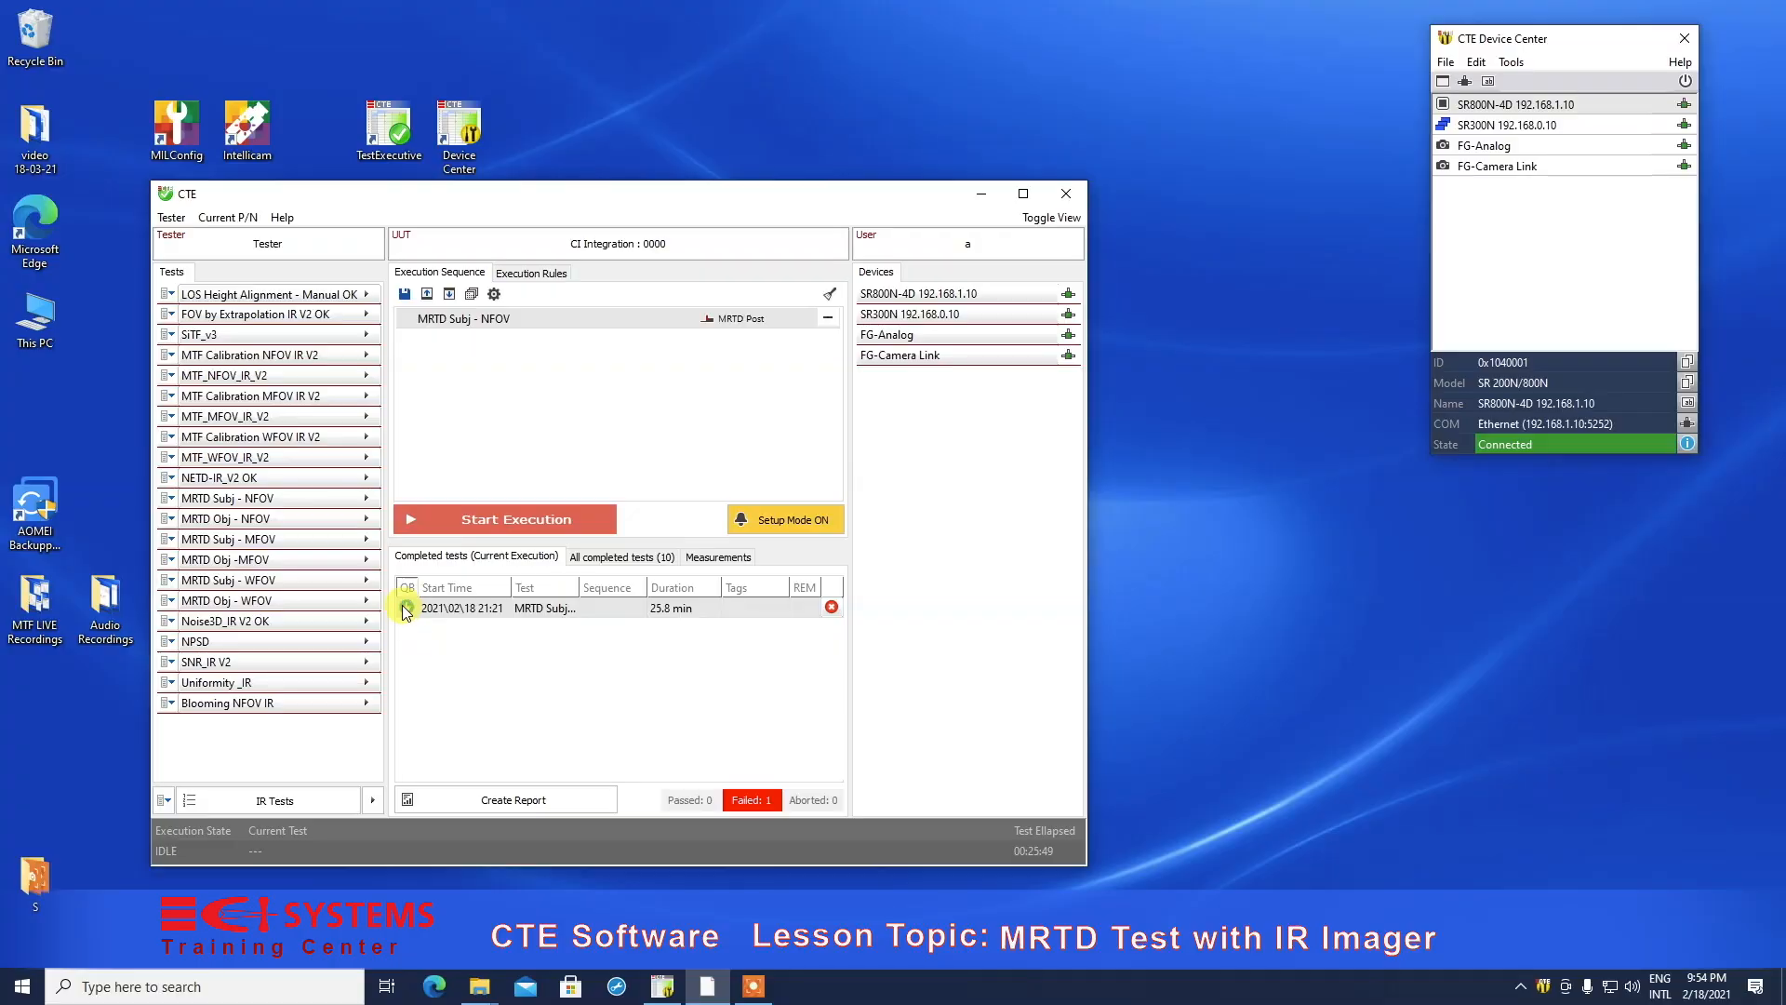
# Create the Normal report DailyReport(5)_2021-02-18 from the quick basket with the MRTD test, look through it, and close report creation.
pyautogui.click(474, 802)
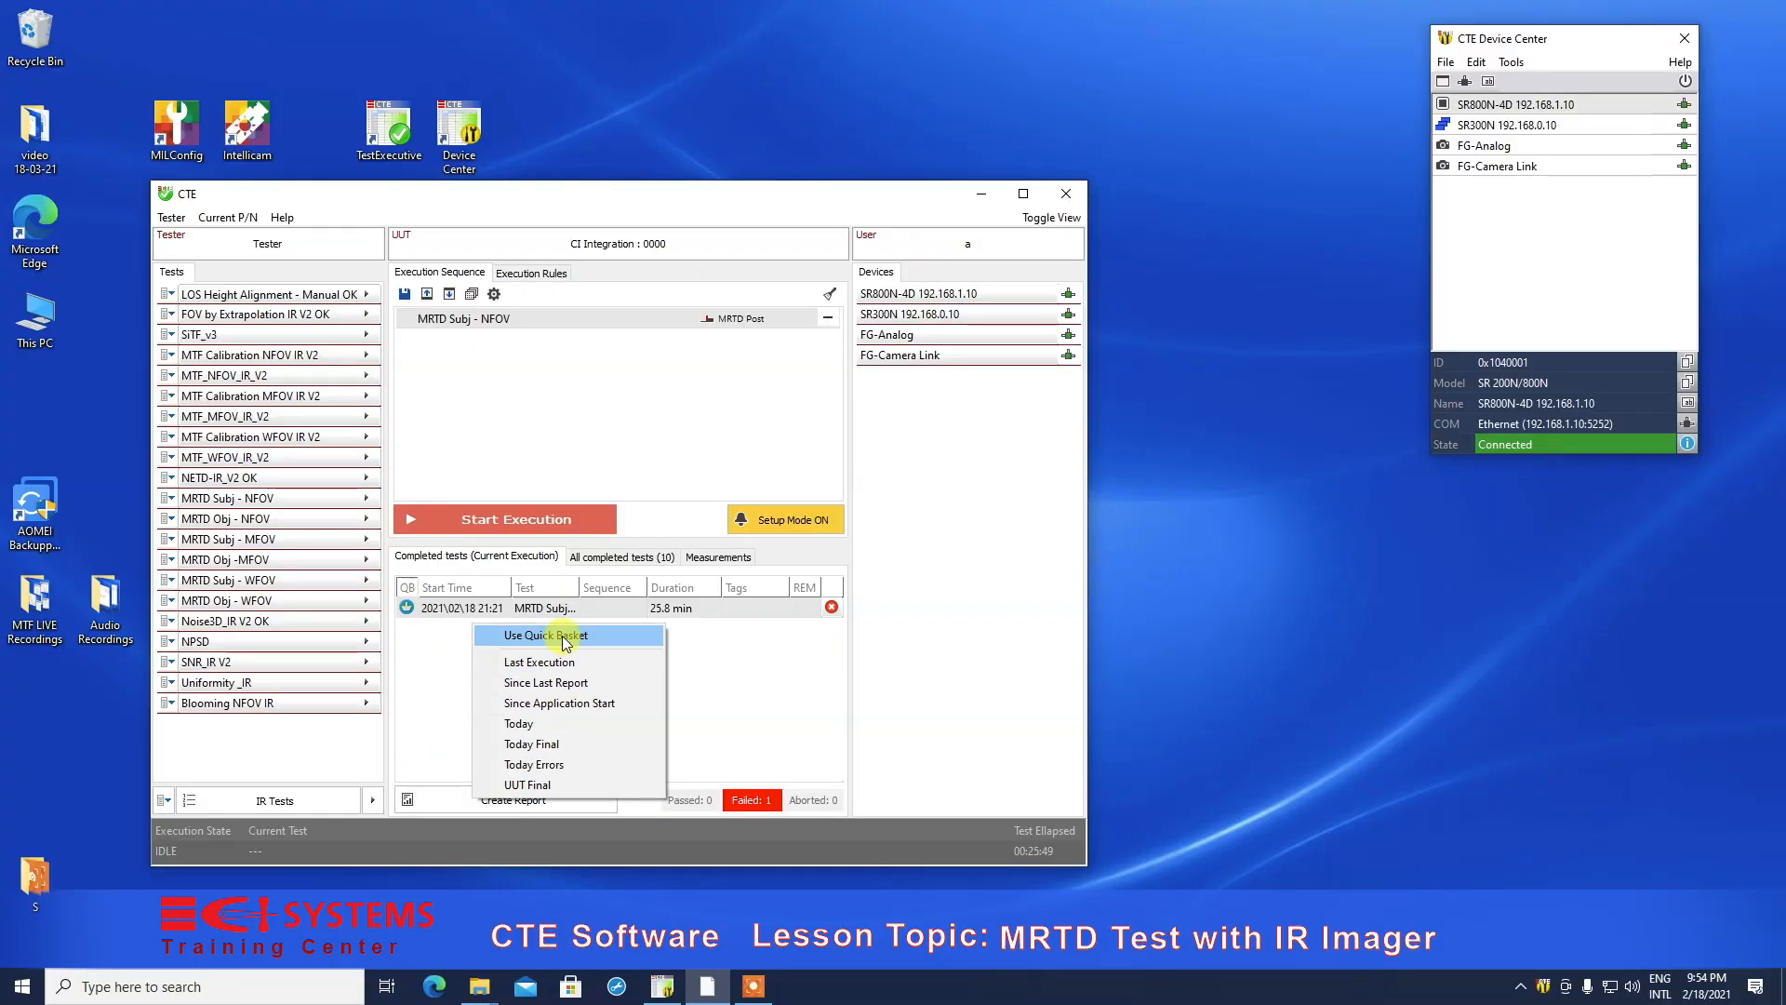
pyautogui.click(562, 636)
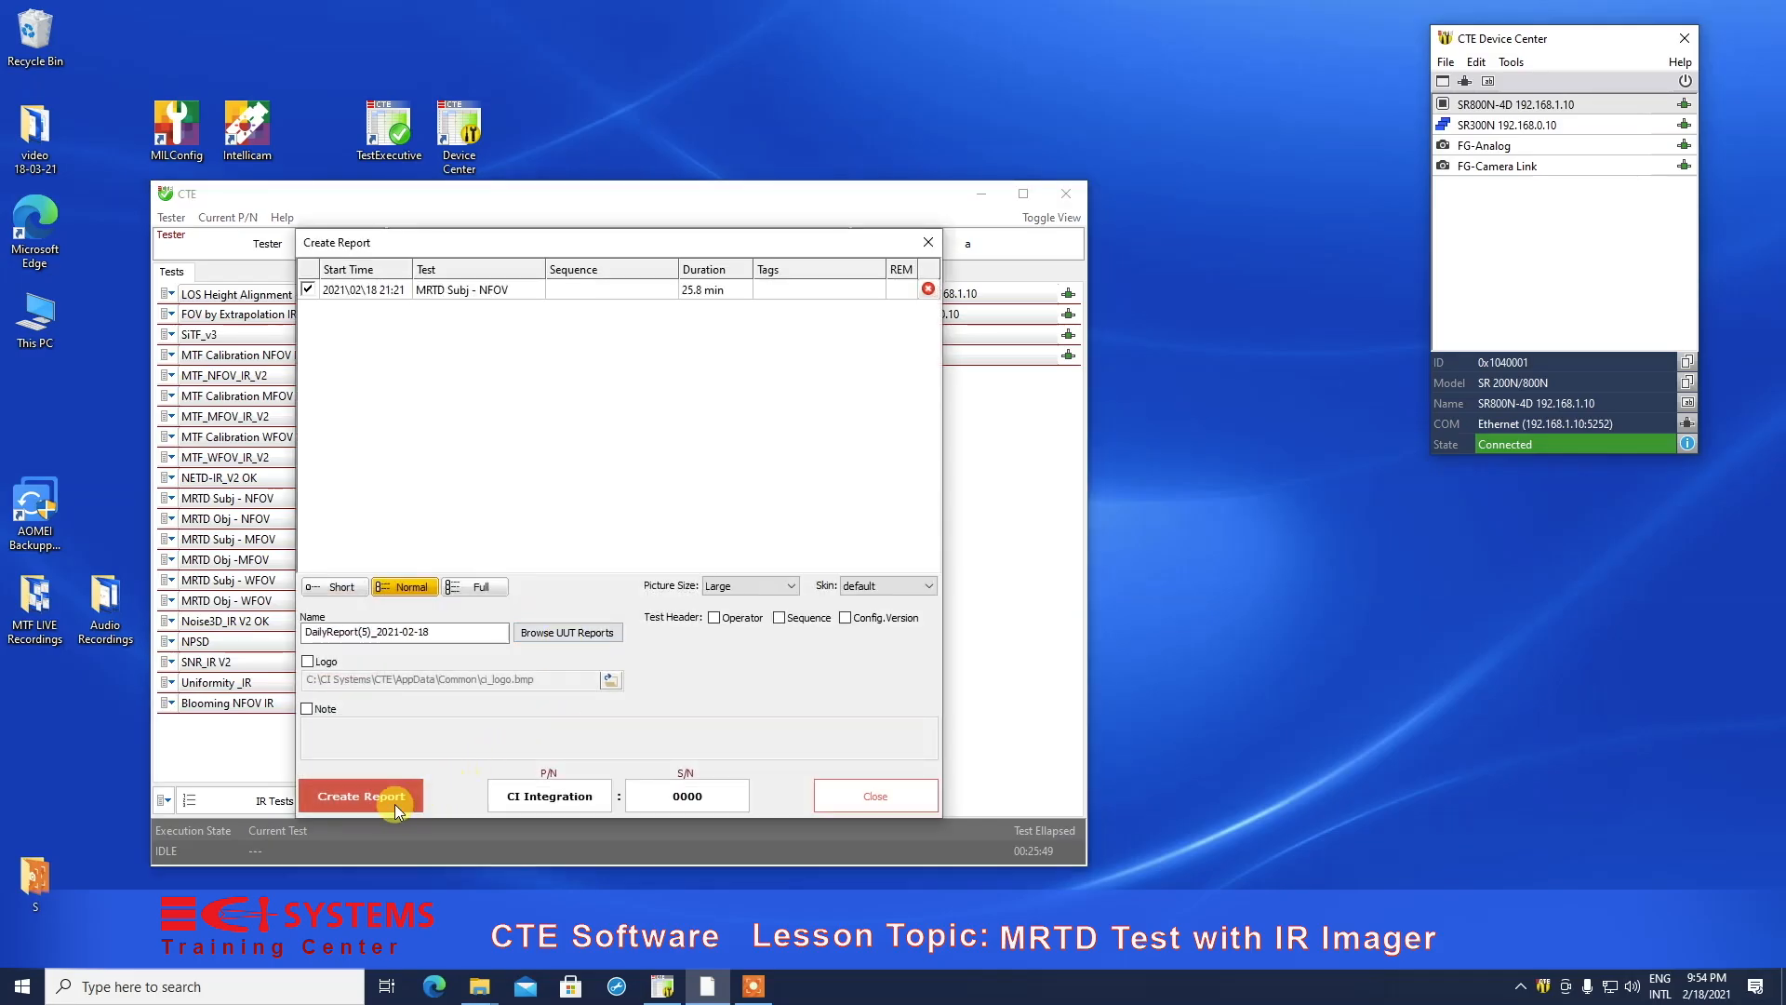
pyautogui.click(353, 802)
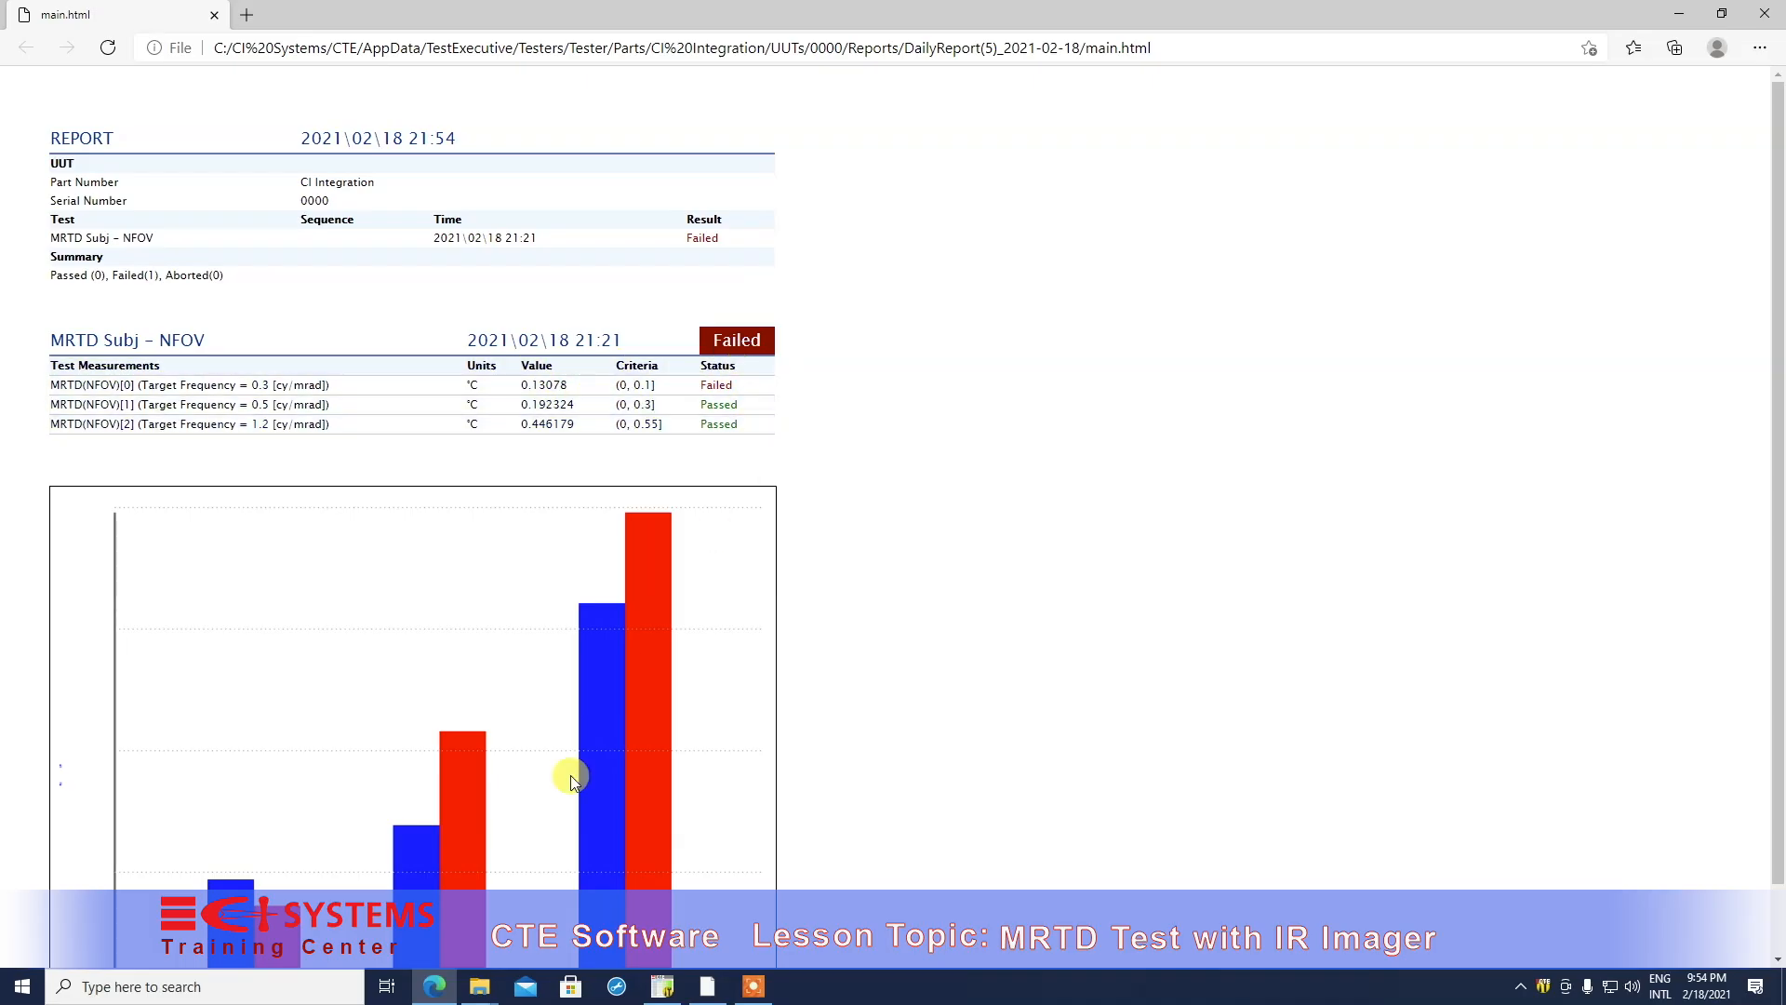
pyautogui.scroll(-1, 474, 841)
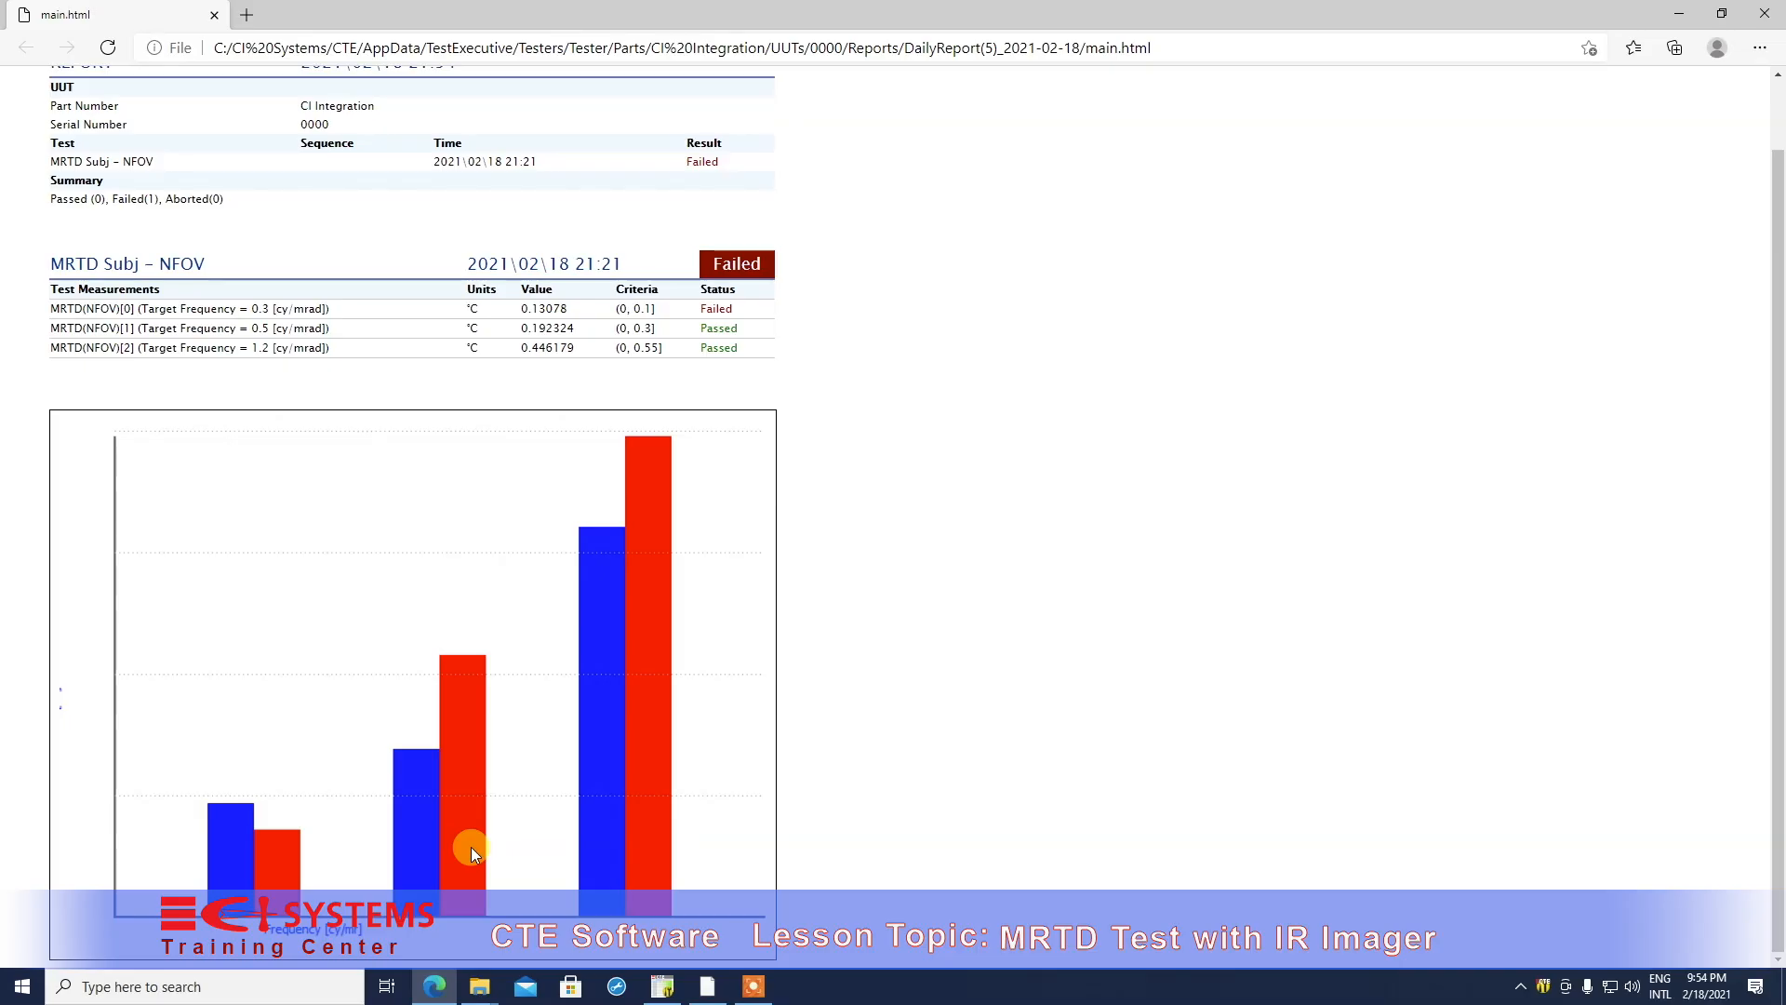
pyautogui.scroll(1, 470, 846)
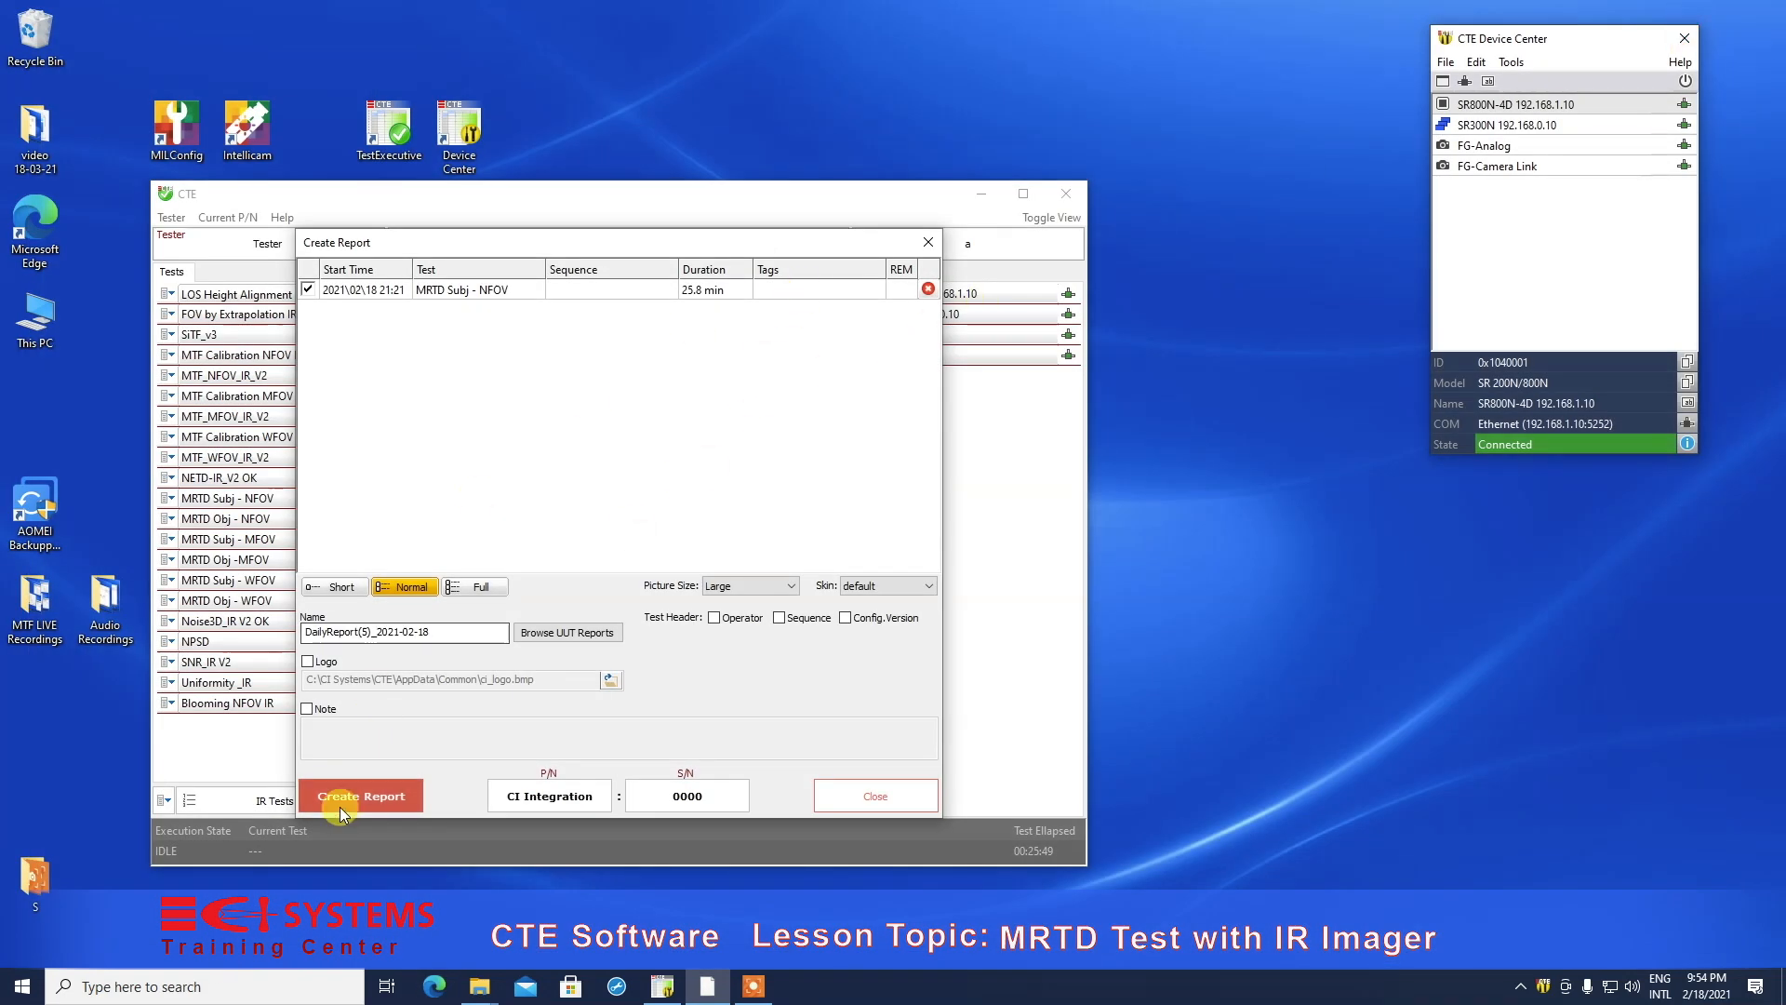
pyautogui.click(887, 806)
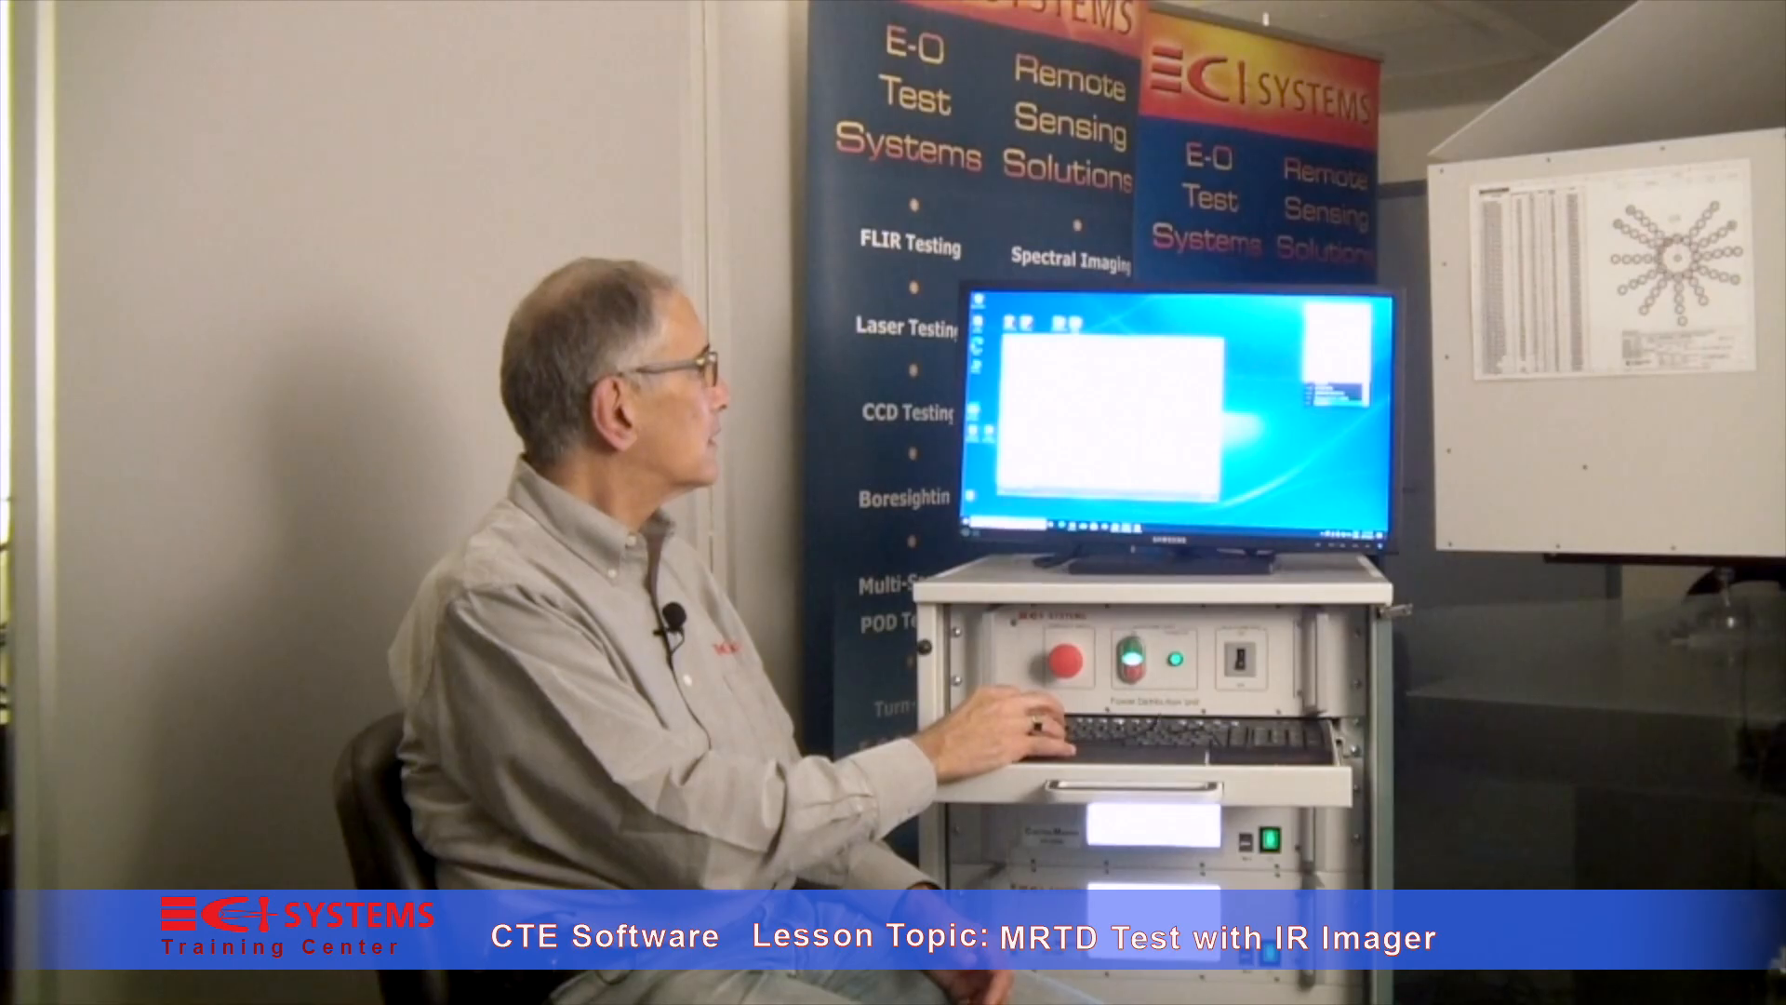